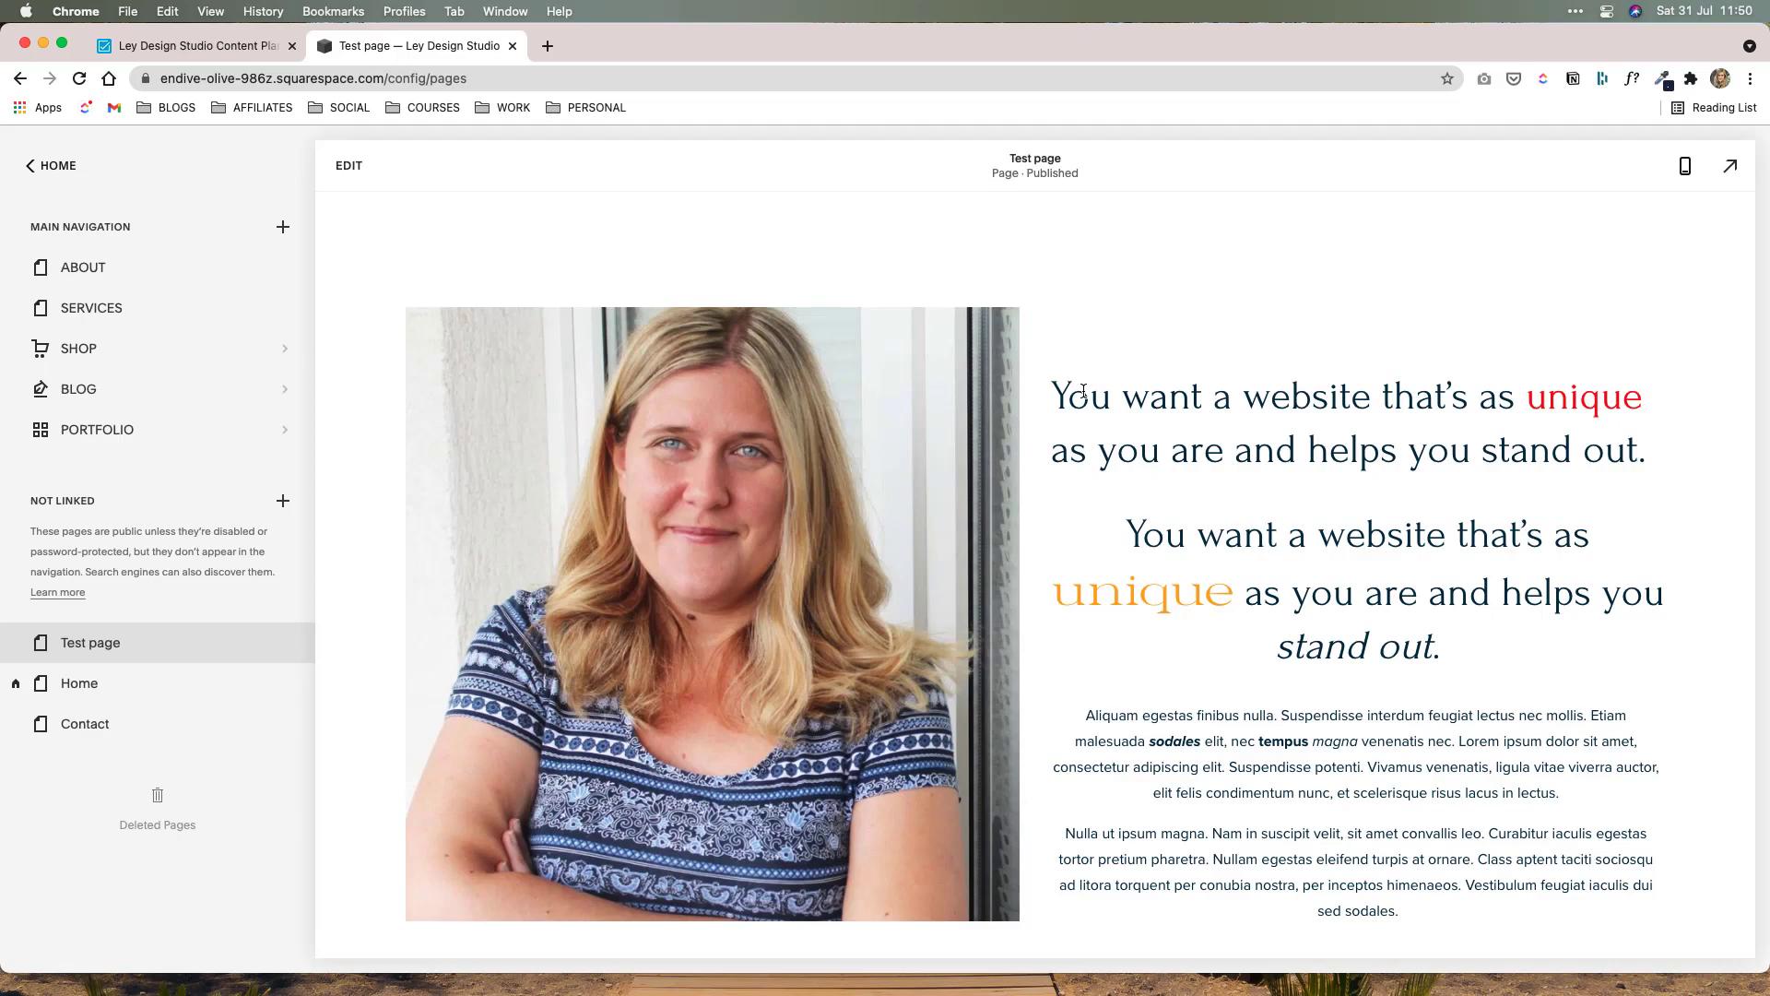
Step: Examine the recolored and restyled words within the headings and paragraph text of the Test page
{"action": "left_click_drag", "start_coordinate": [1527, 404], "coordinate": [1639, 411]}
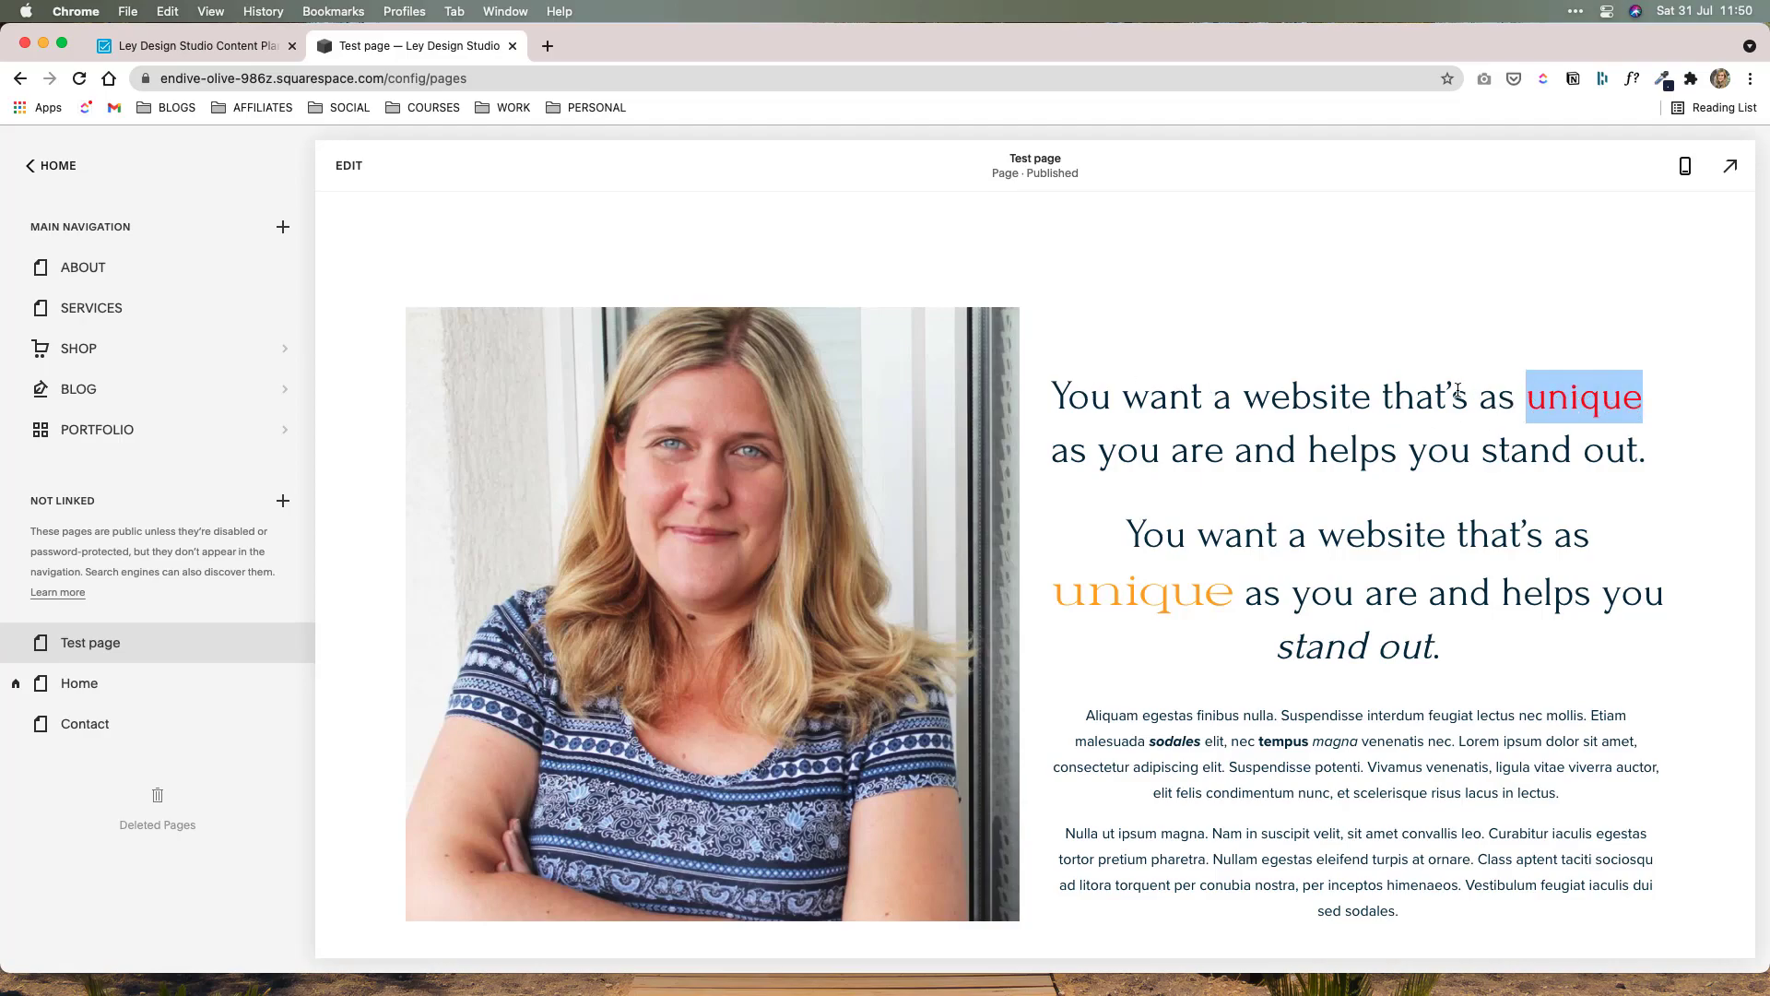
{"action": "left_click_drag", "start_coordinate": [1068, 404], "coordinate": [1640, 450]}
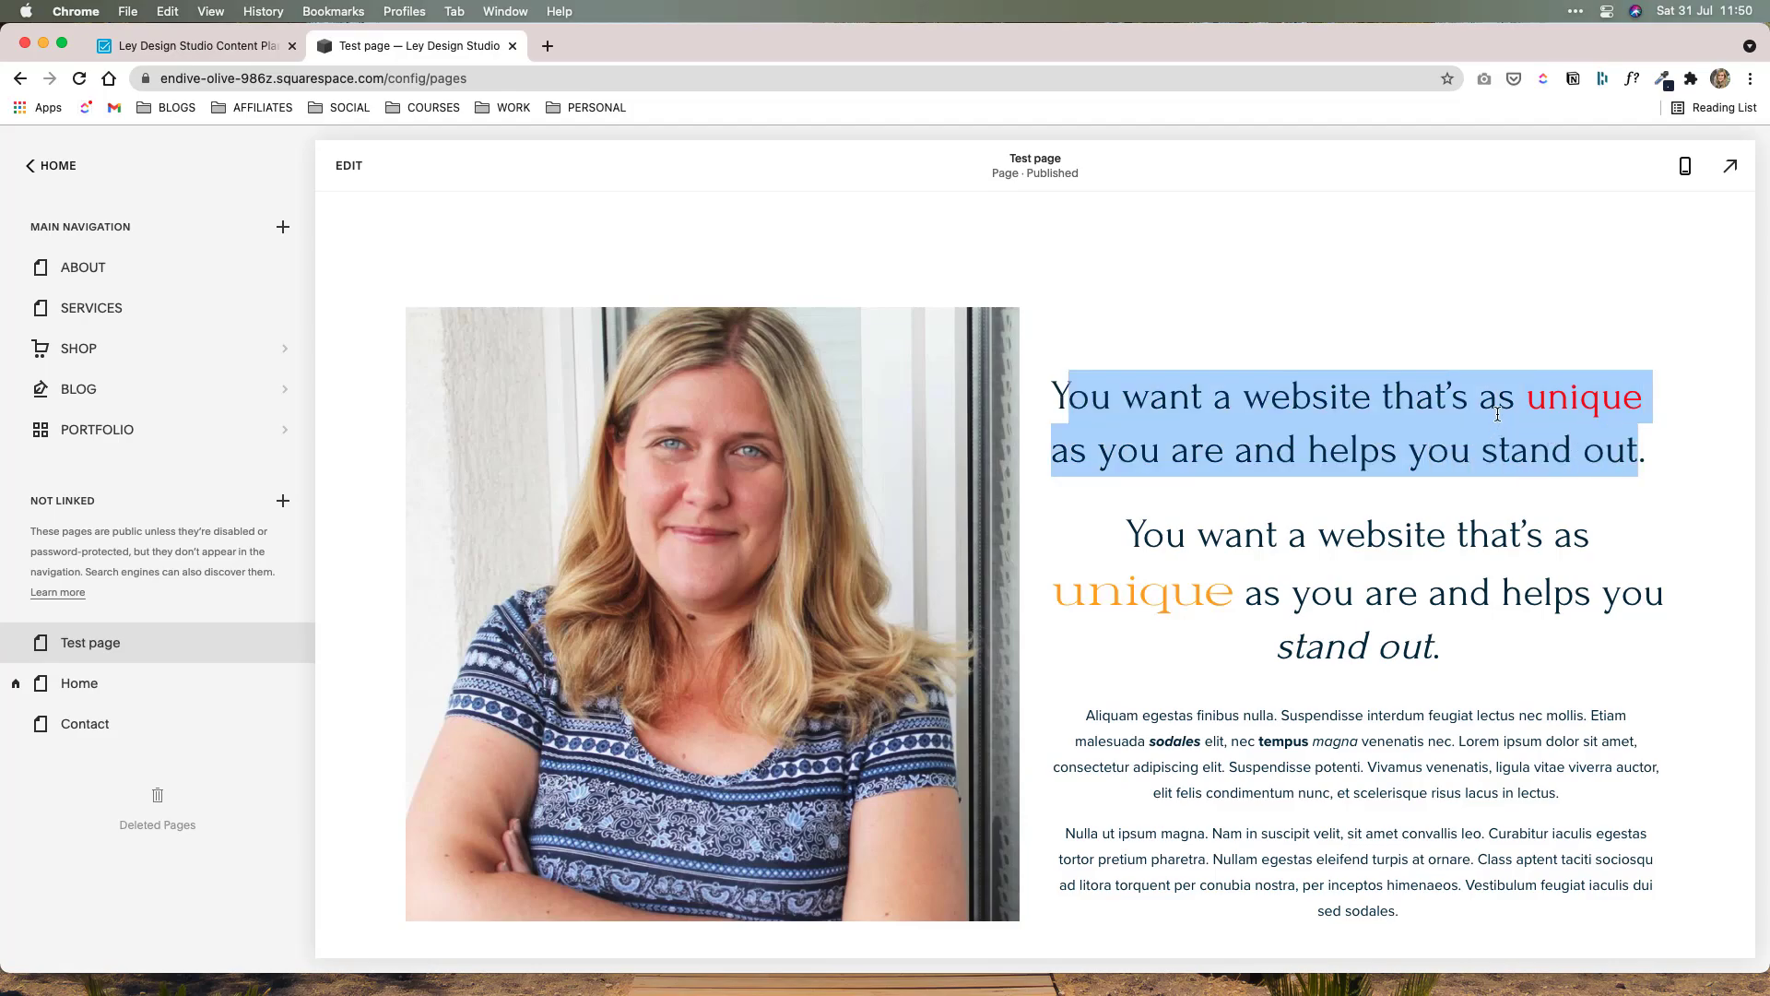
{"action": "double_click", "coordinate": [1527, 392]}
{"action": "left_click", "coordinate": [1572, 399]}
{"action": "left_click_drag", "start_coordinate": [1528, 400], "coordinate": [1642, 404]}
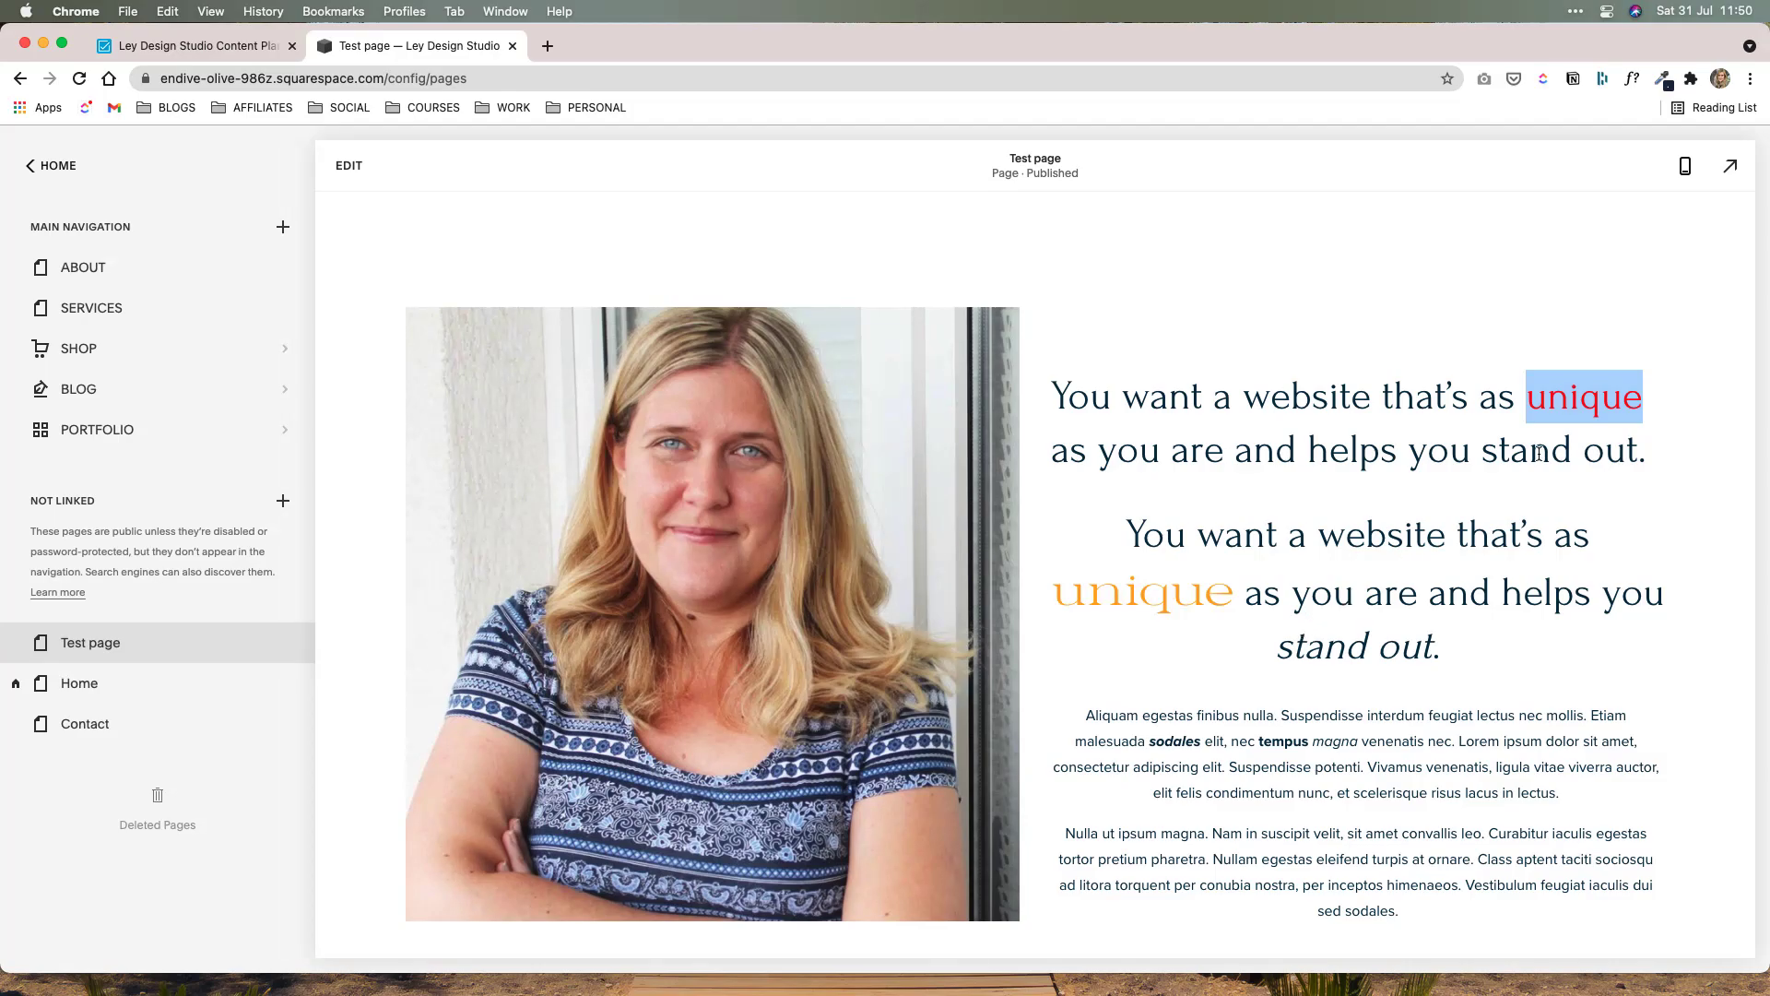
{"action": "left_click_drag", "start_coordinate": [1151, 745], "coordinate": [1295, 746]}
{"action": "left_click", "coordinate": [1151, 736]}
{"action": "left_click_drag", "start_coordinate": [1085, 718], "coordinate": [1303, 770]}
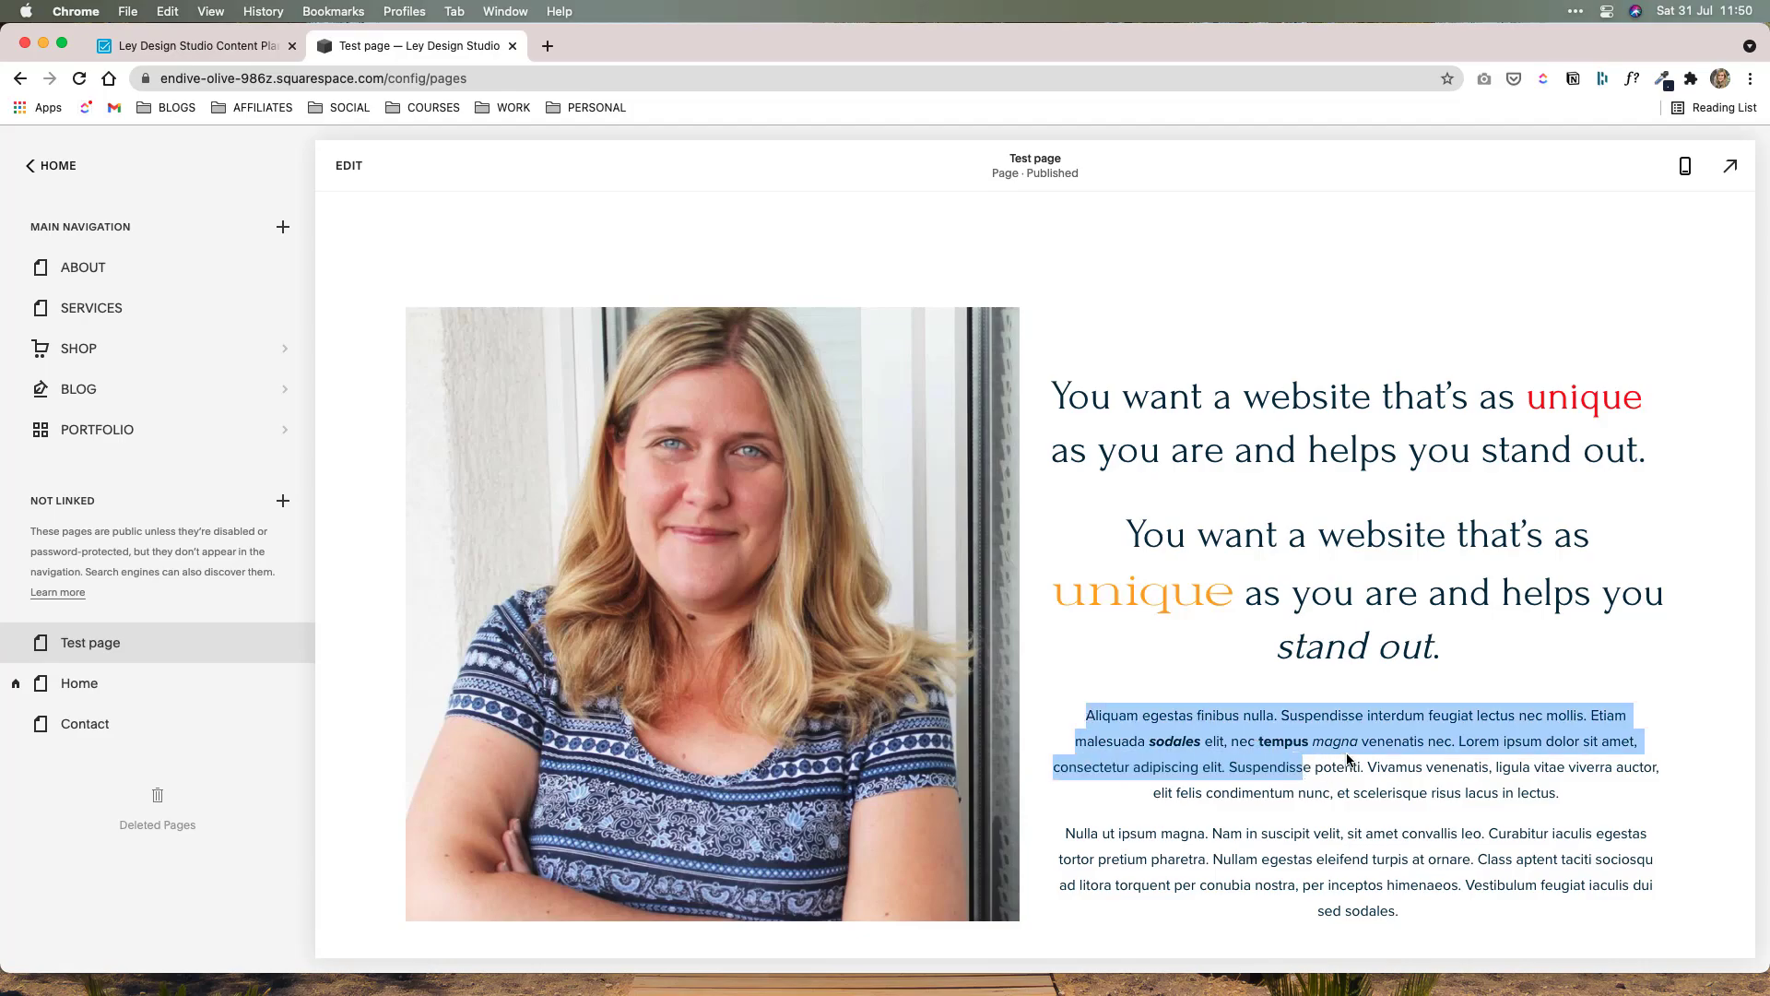
{"action": "left_click_drag", "start_coordinate": [1070, 406], "coordinate": [1640, 452]}
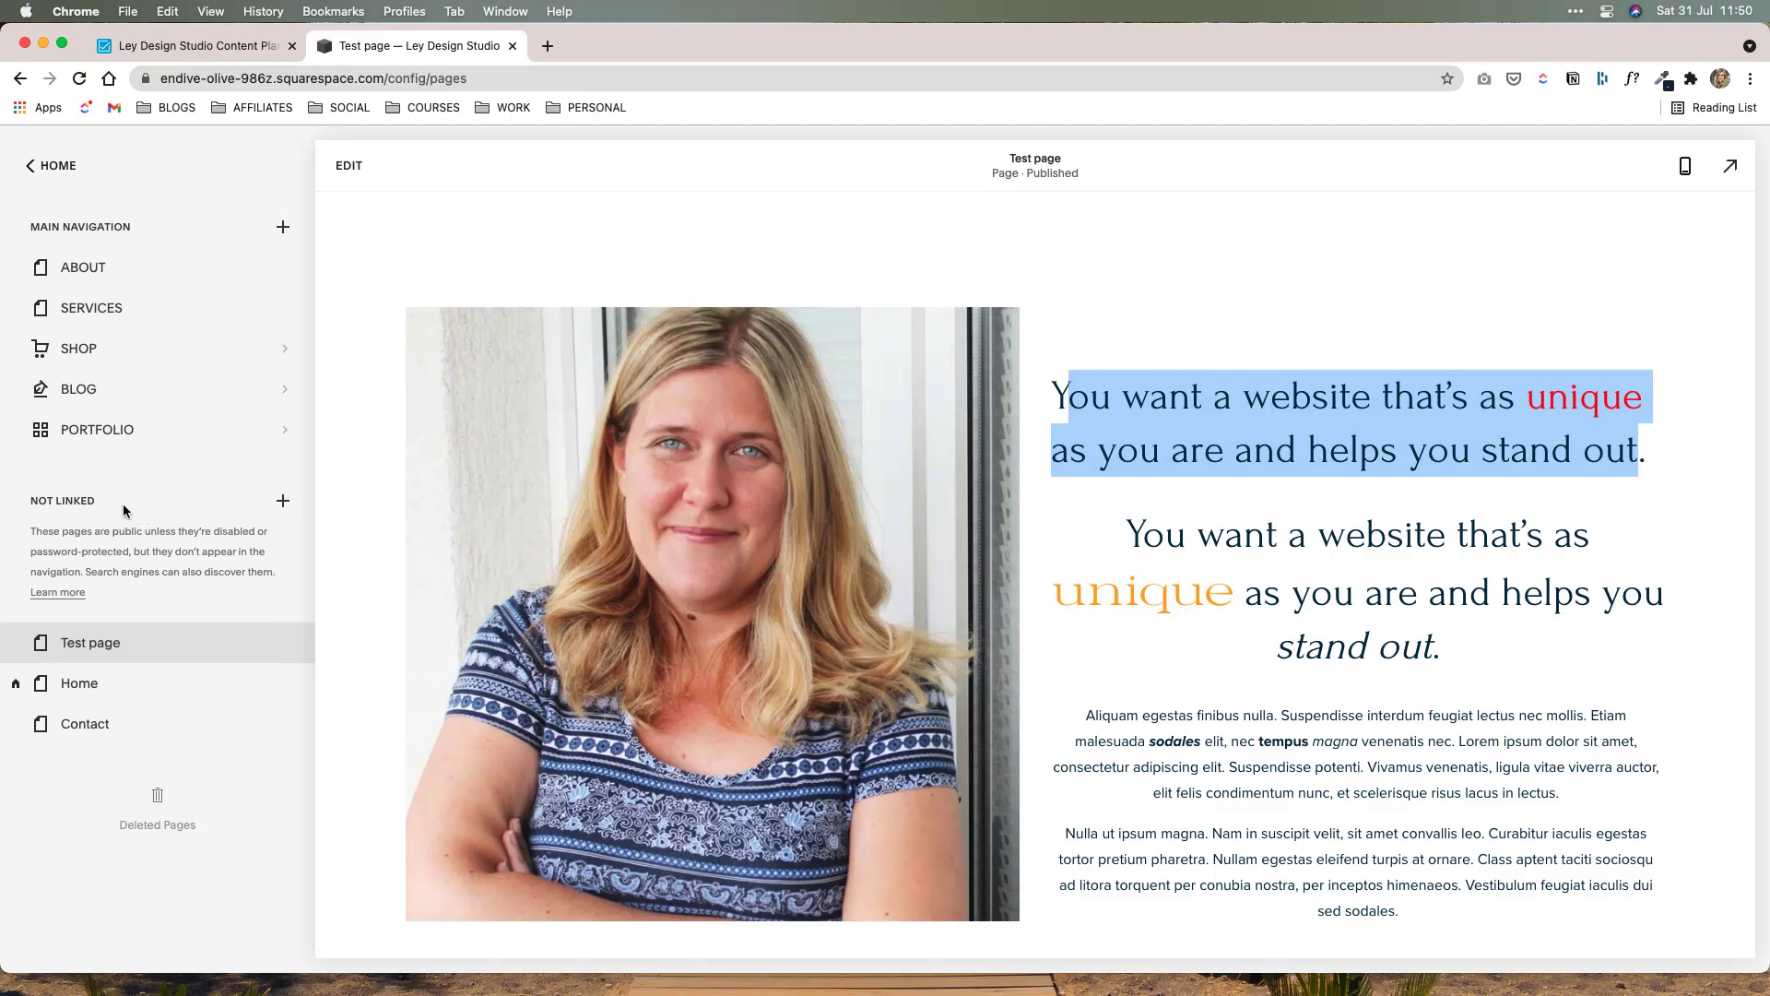
Step: Add a blank page to the Not Linked pages and name it "Testing font color change"
{"action": "left_click", "coordinate": [283, 503]}
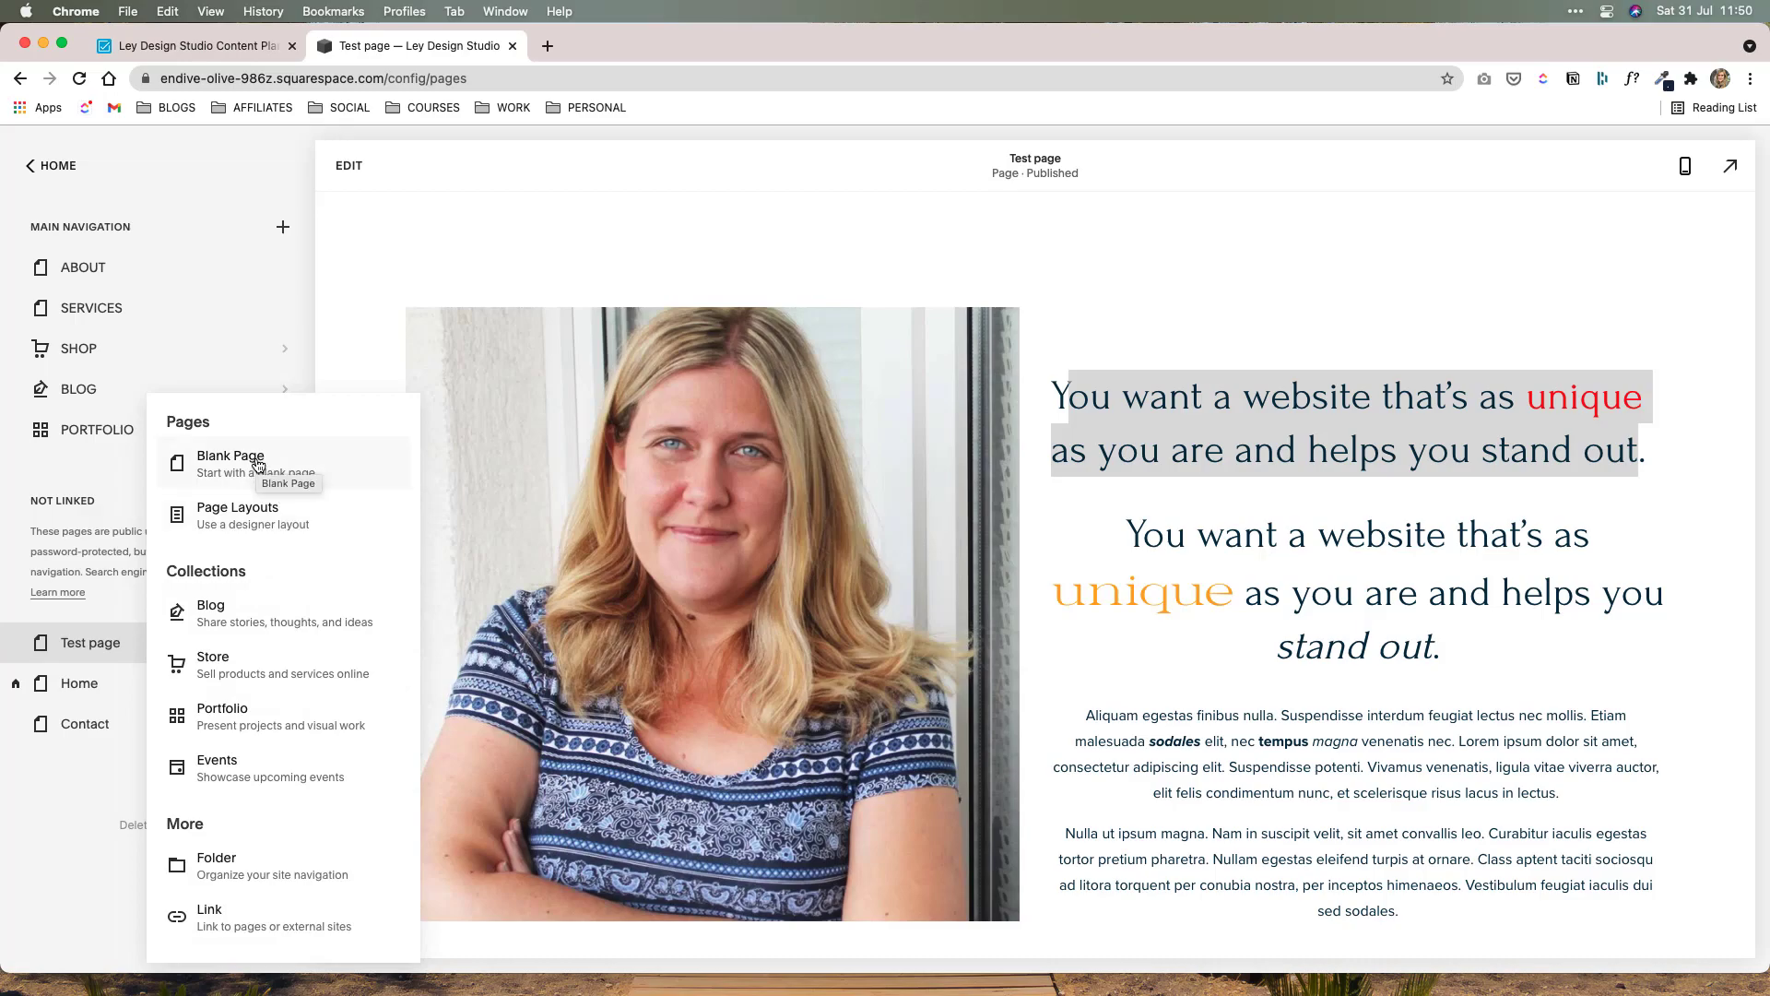
{"action": "left_click", "coordinate": [230, 457]}
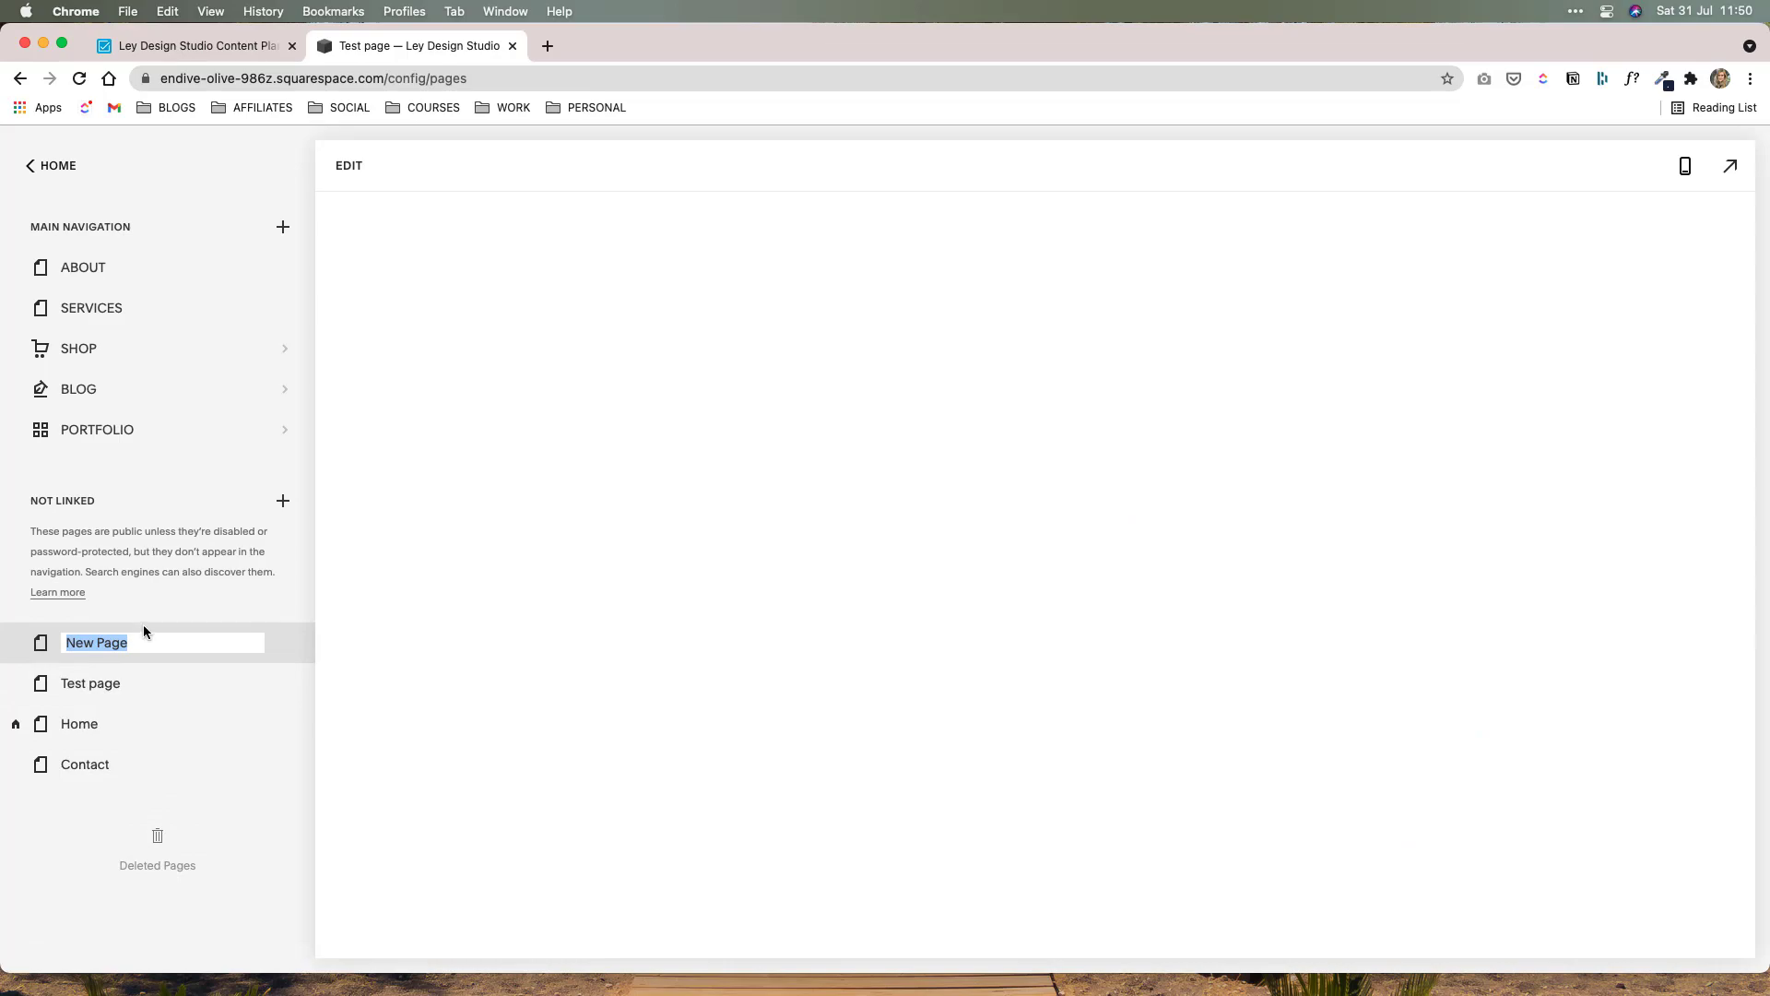
{"action": "type", "text": "Tes"}
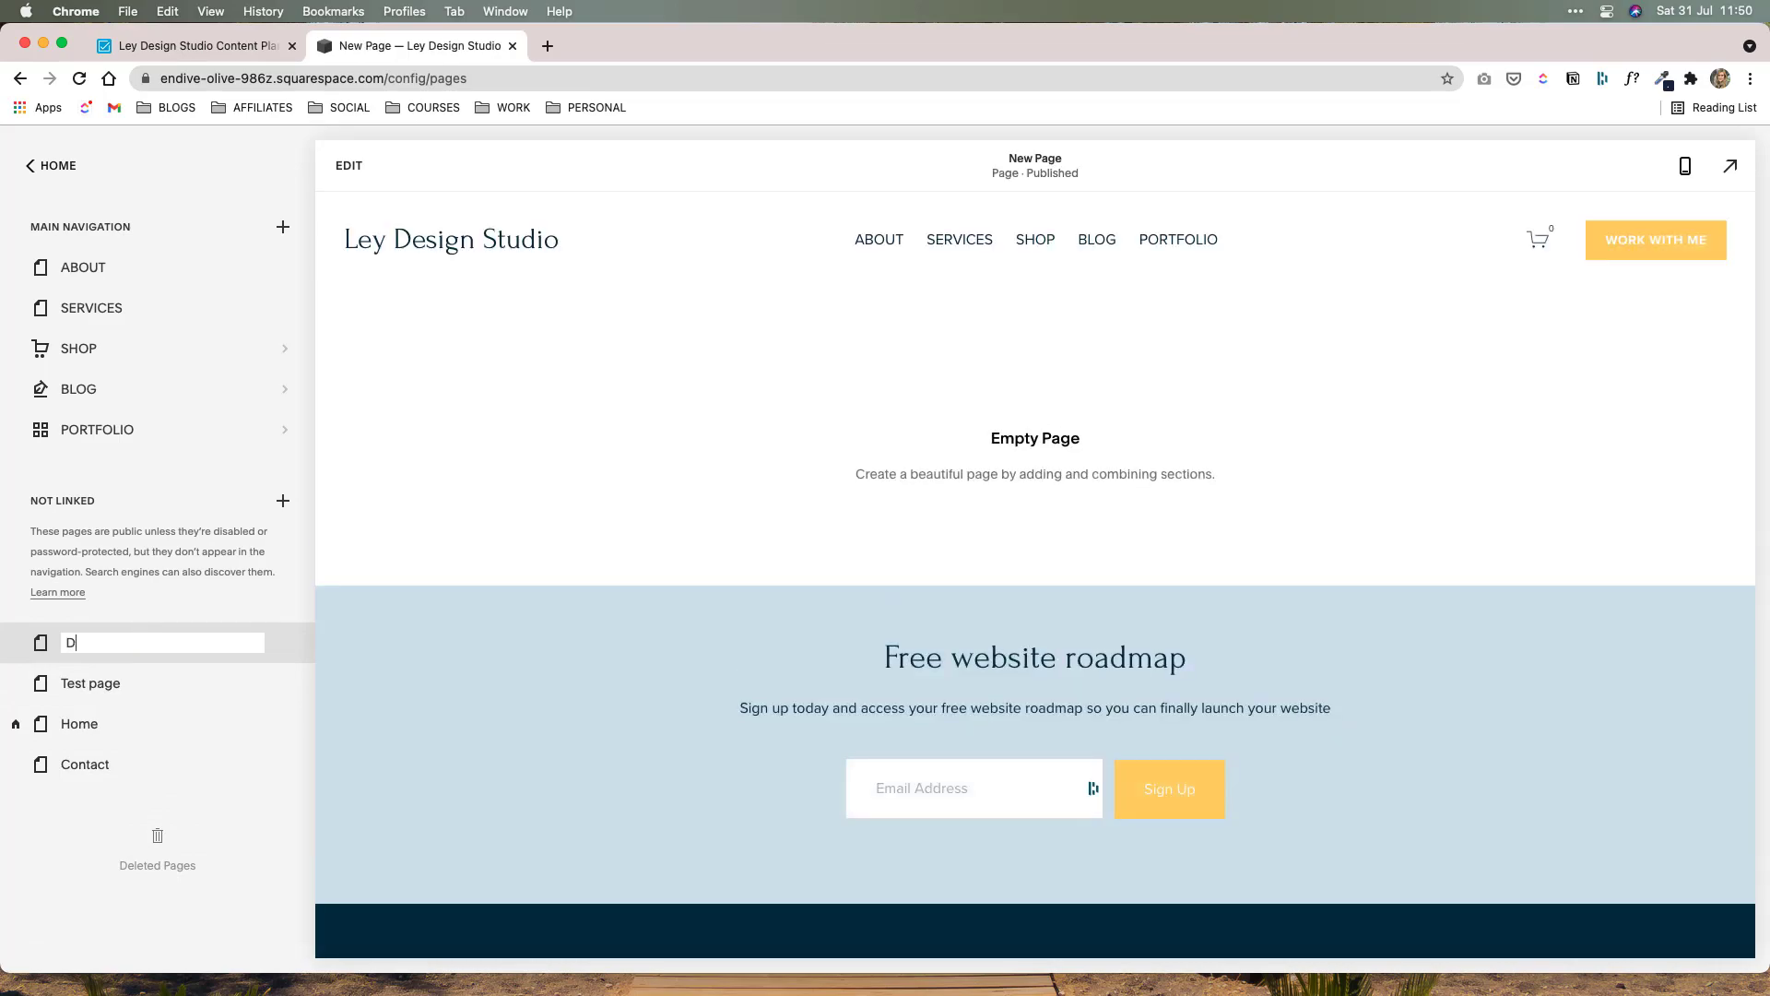
{"action": "type", "text": "ting font color change"}
{"action": "key", "text": "Return"}
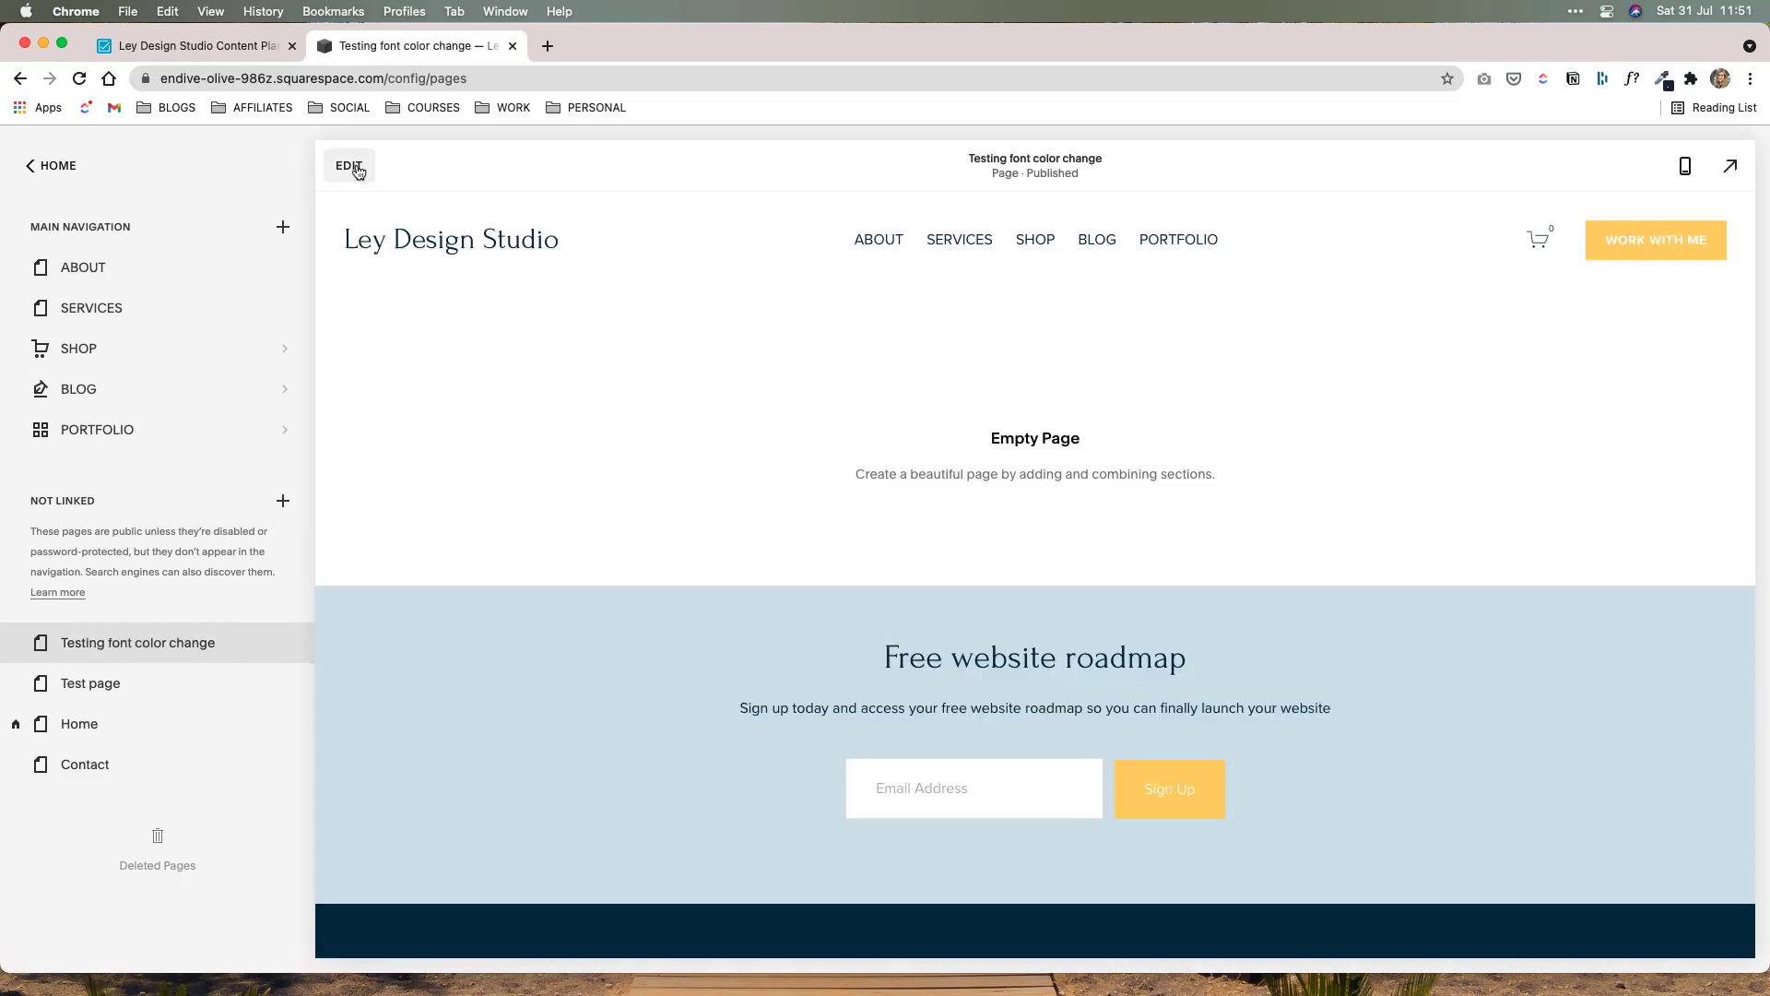
Step: Start editing the new page and add a Text section with a centered "Make it stand out." heading above a short paragraph
{"action": "left_click", "coordinate": [350, 165]}
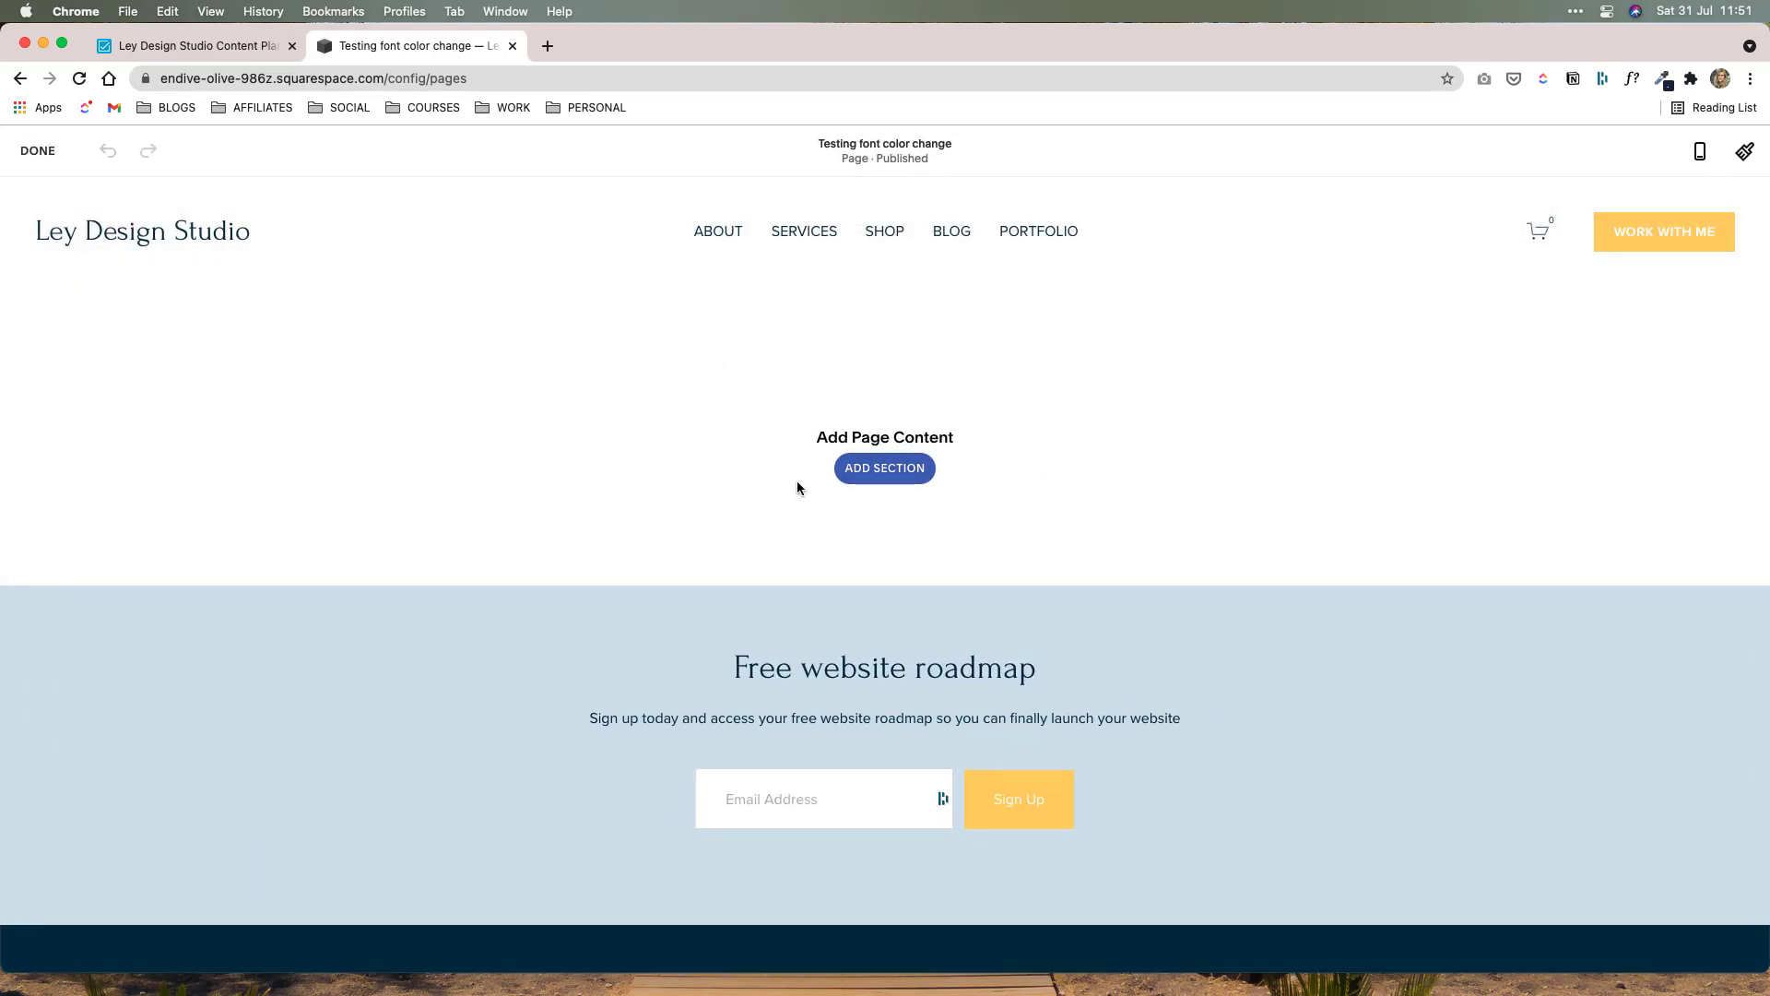
{"action": "left_click", "coordinate": [874, 480]}
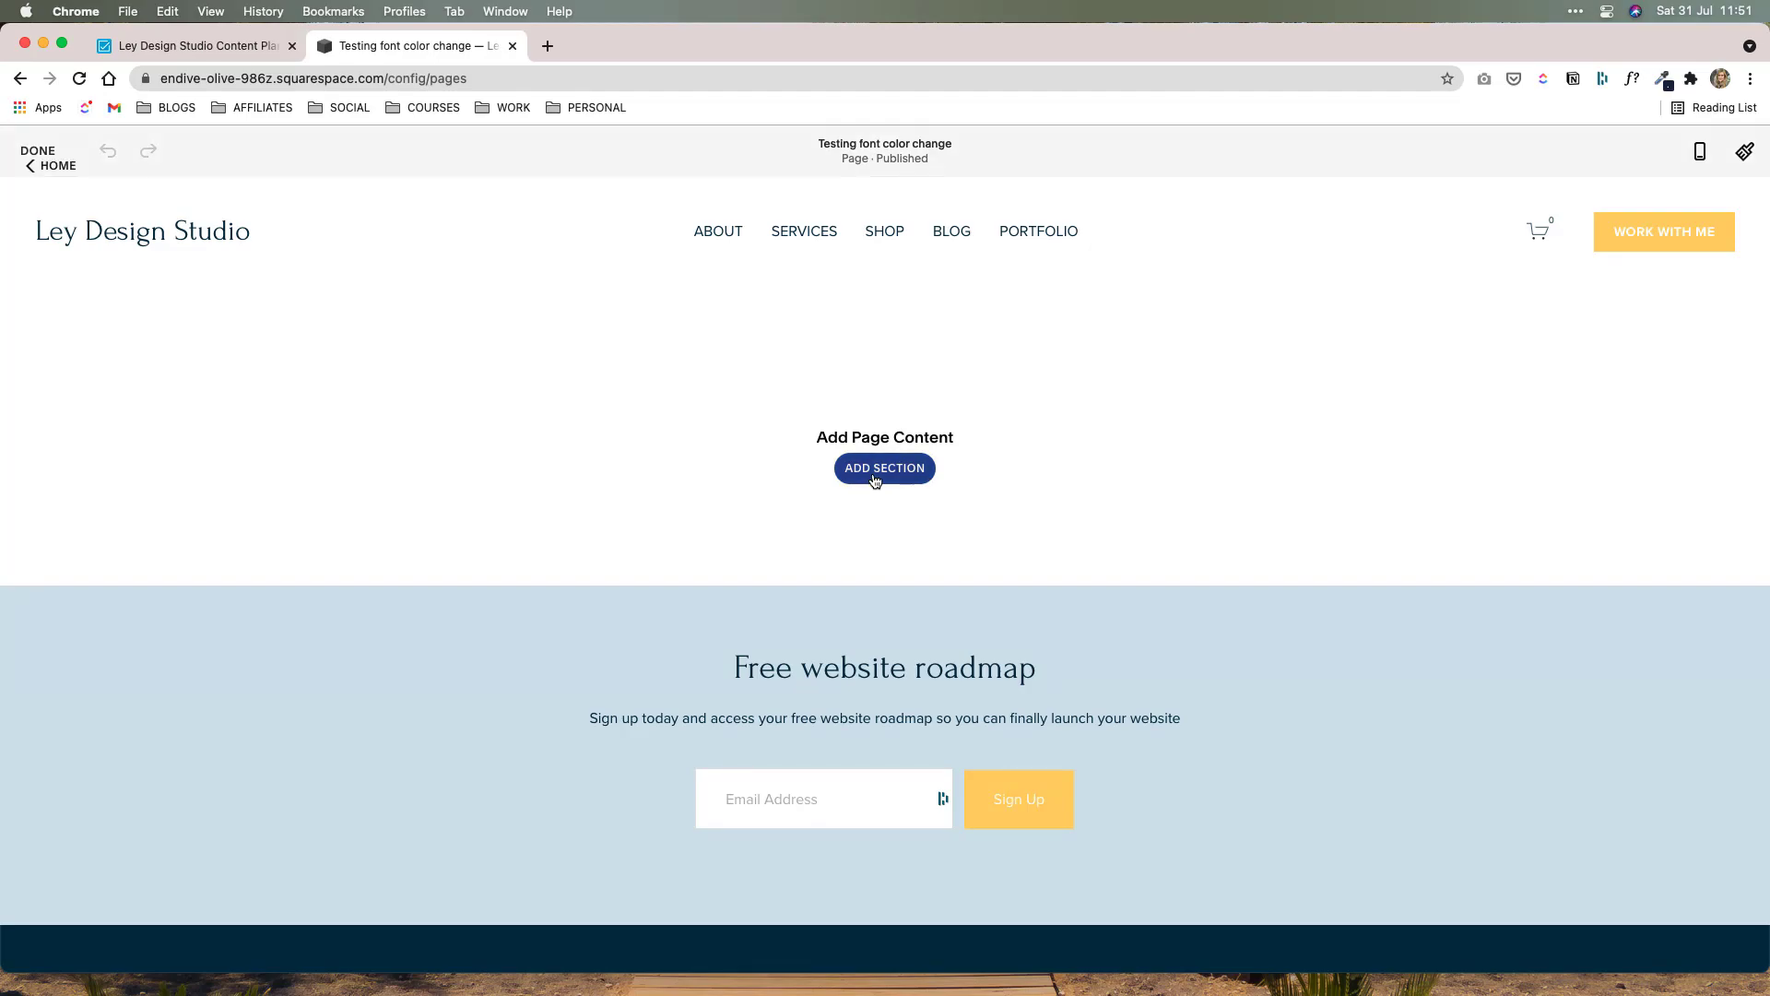
{"action": "left_click", "coordinate": [288, 565]}
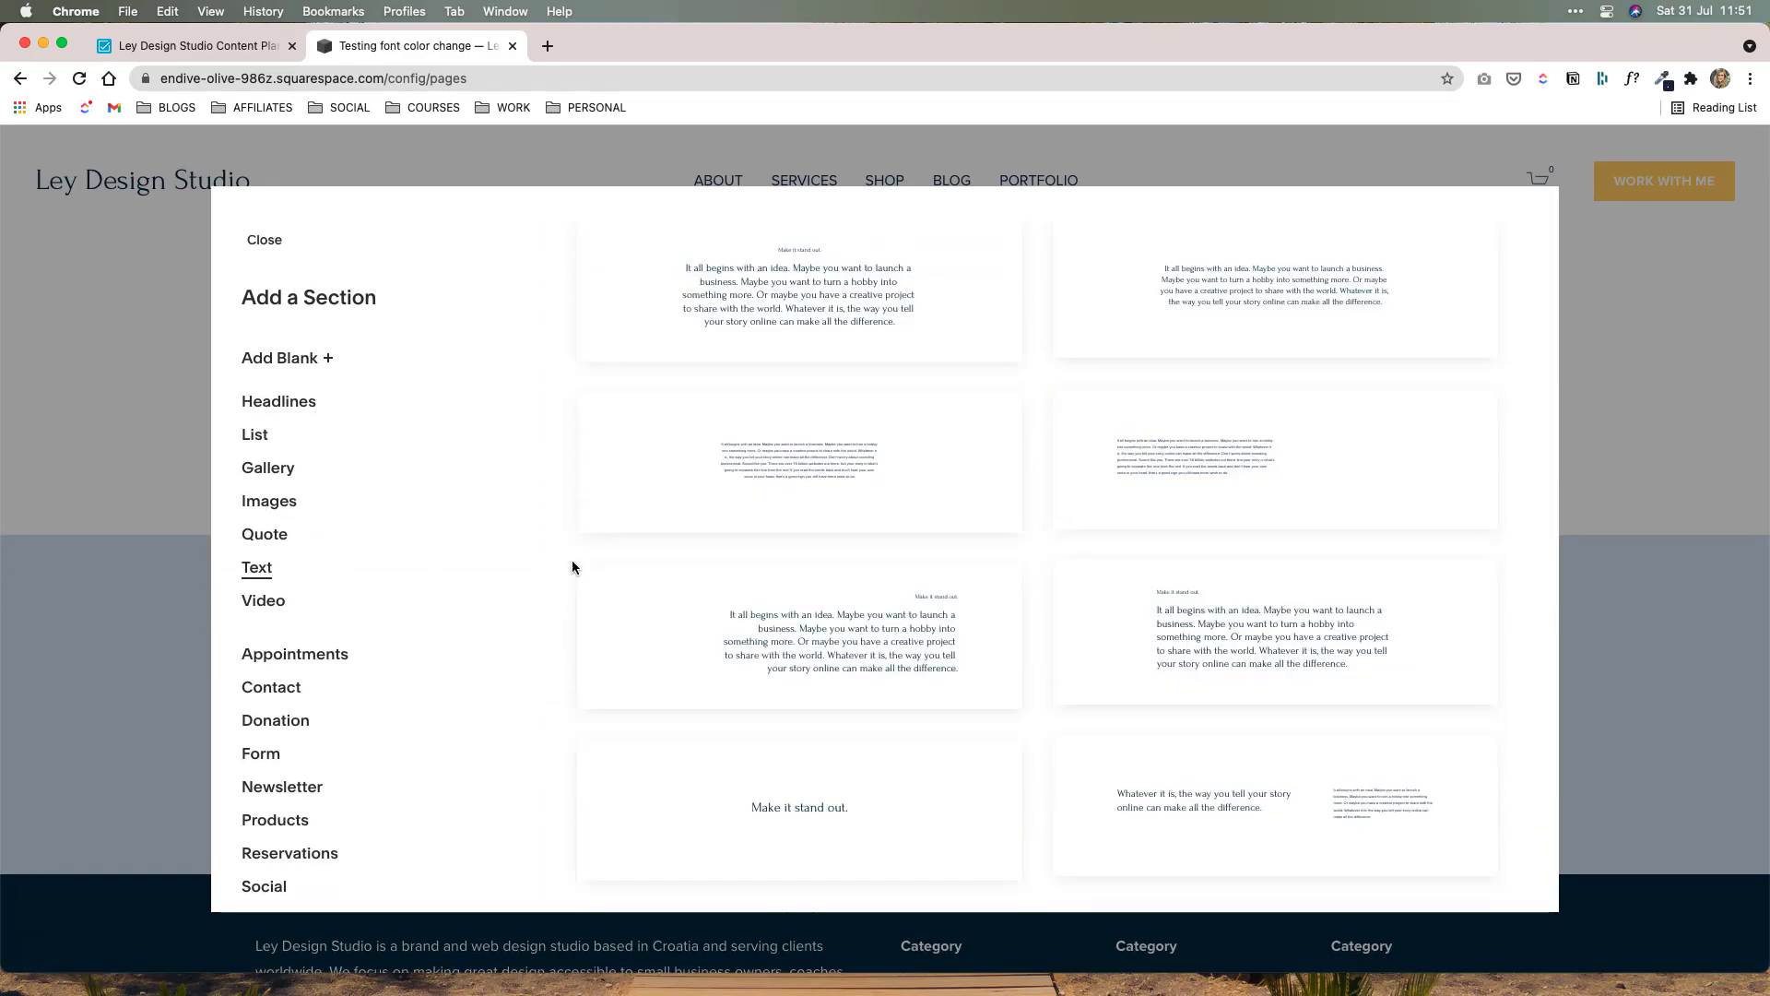
{"action": "scroll", "coordinate": [811, 624], "scroll_direction": "down", "scroll_amount": 2}
{"action": "scroll", "coordinate": [812, 624], "scroll_direction": "down", "scroll_amount": 3}
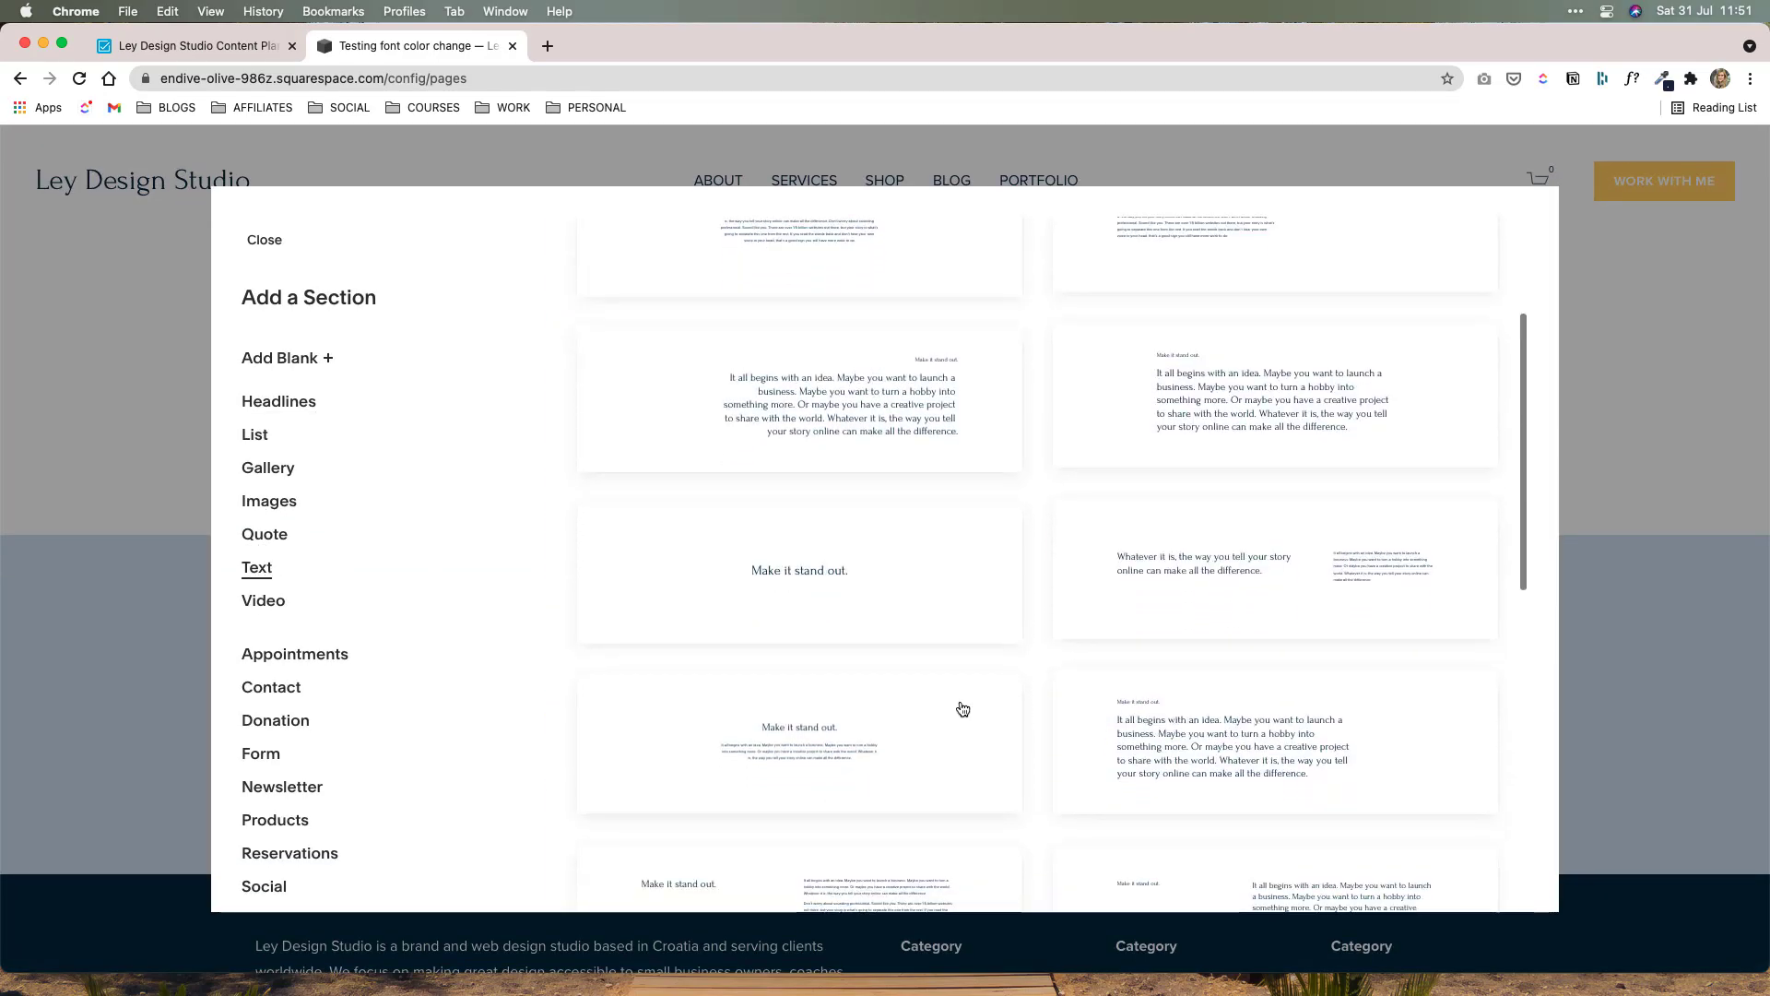
{"action": "left_click", "coordinate": [894, 735]}
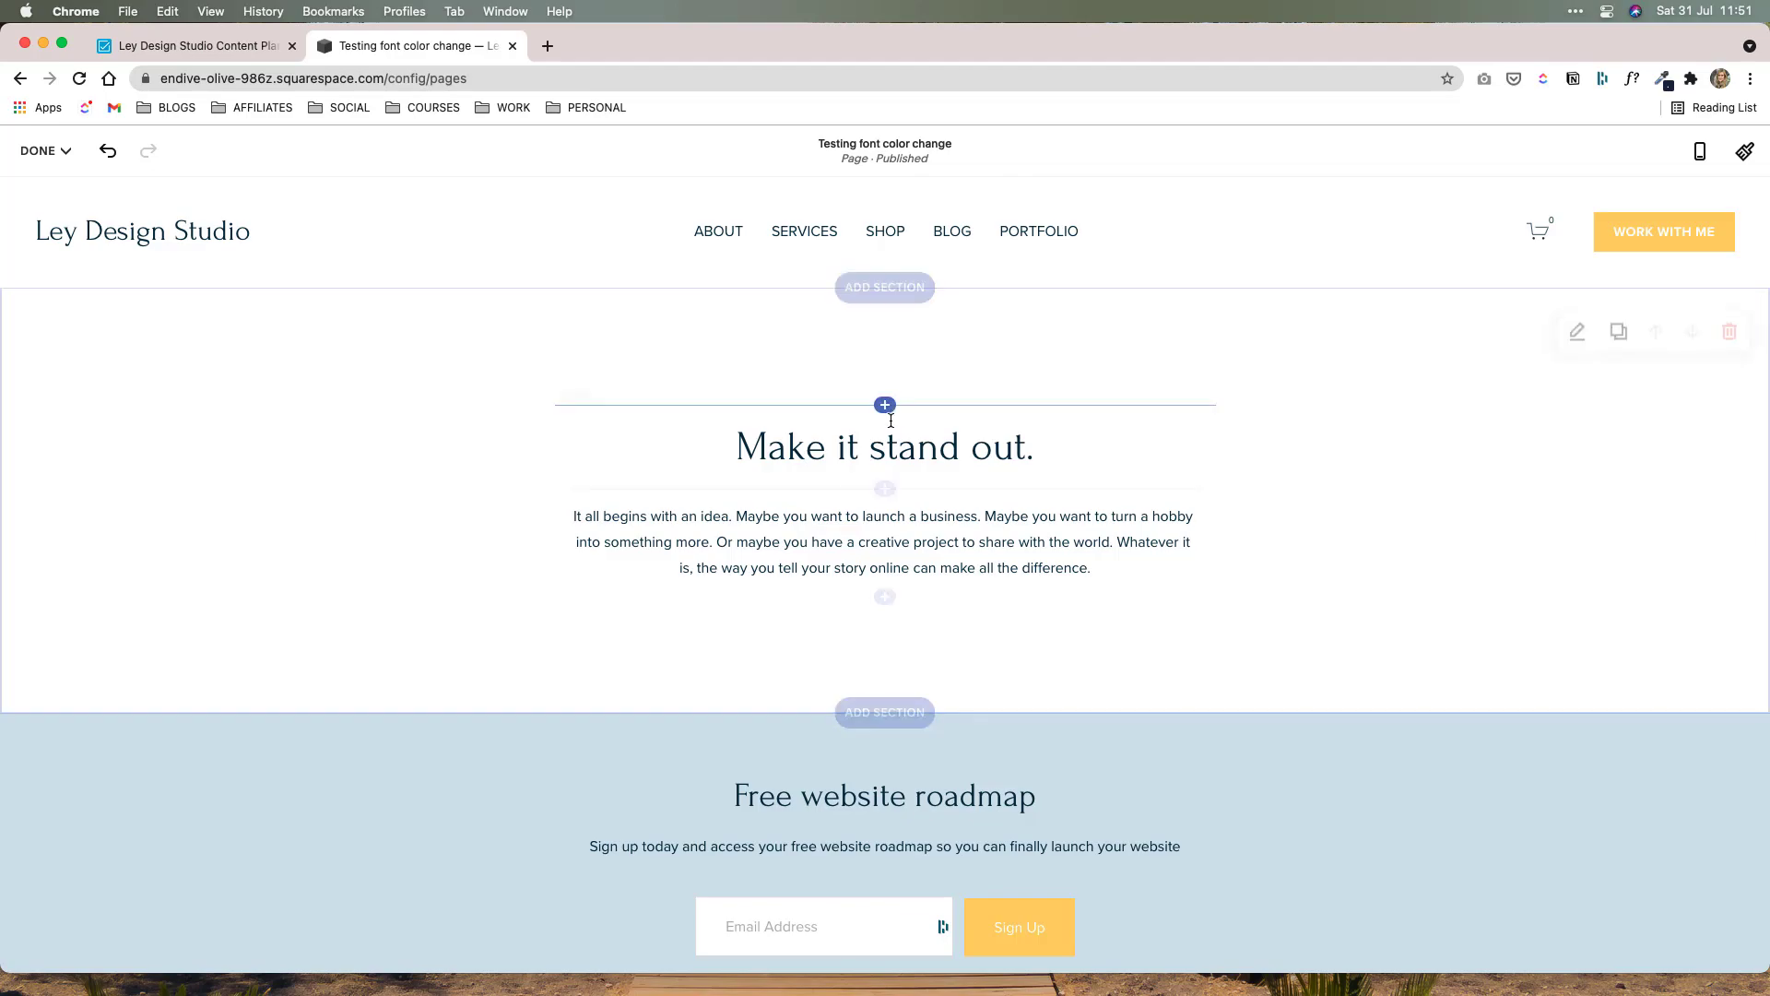
Step: Insert a code block above the section's heading and replace its sample HTML with an empty h2 element
{"action": "left_click", "coordinate": [885, 405]}
{"action": "left_click", "coordinate": [1443, 573]}
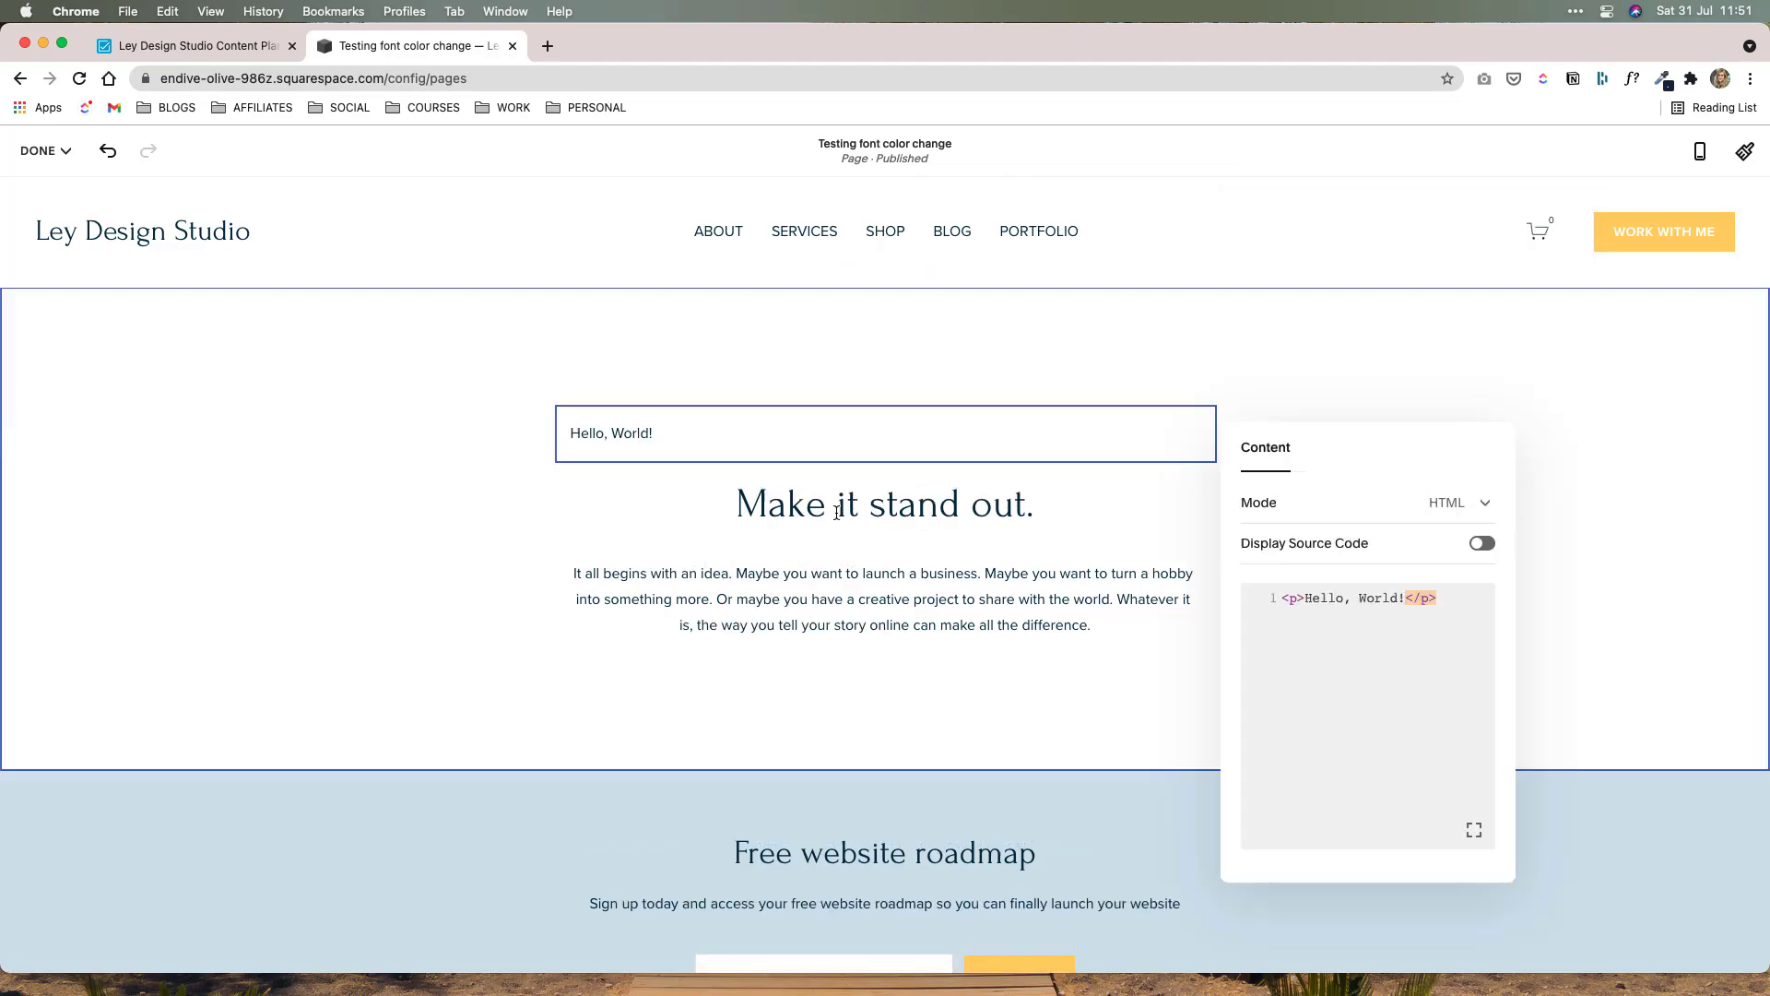
{"action": "left_click_drag", "start_coordinate": [1462, 597], "coordinate": [1269, 601]}
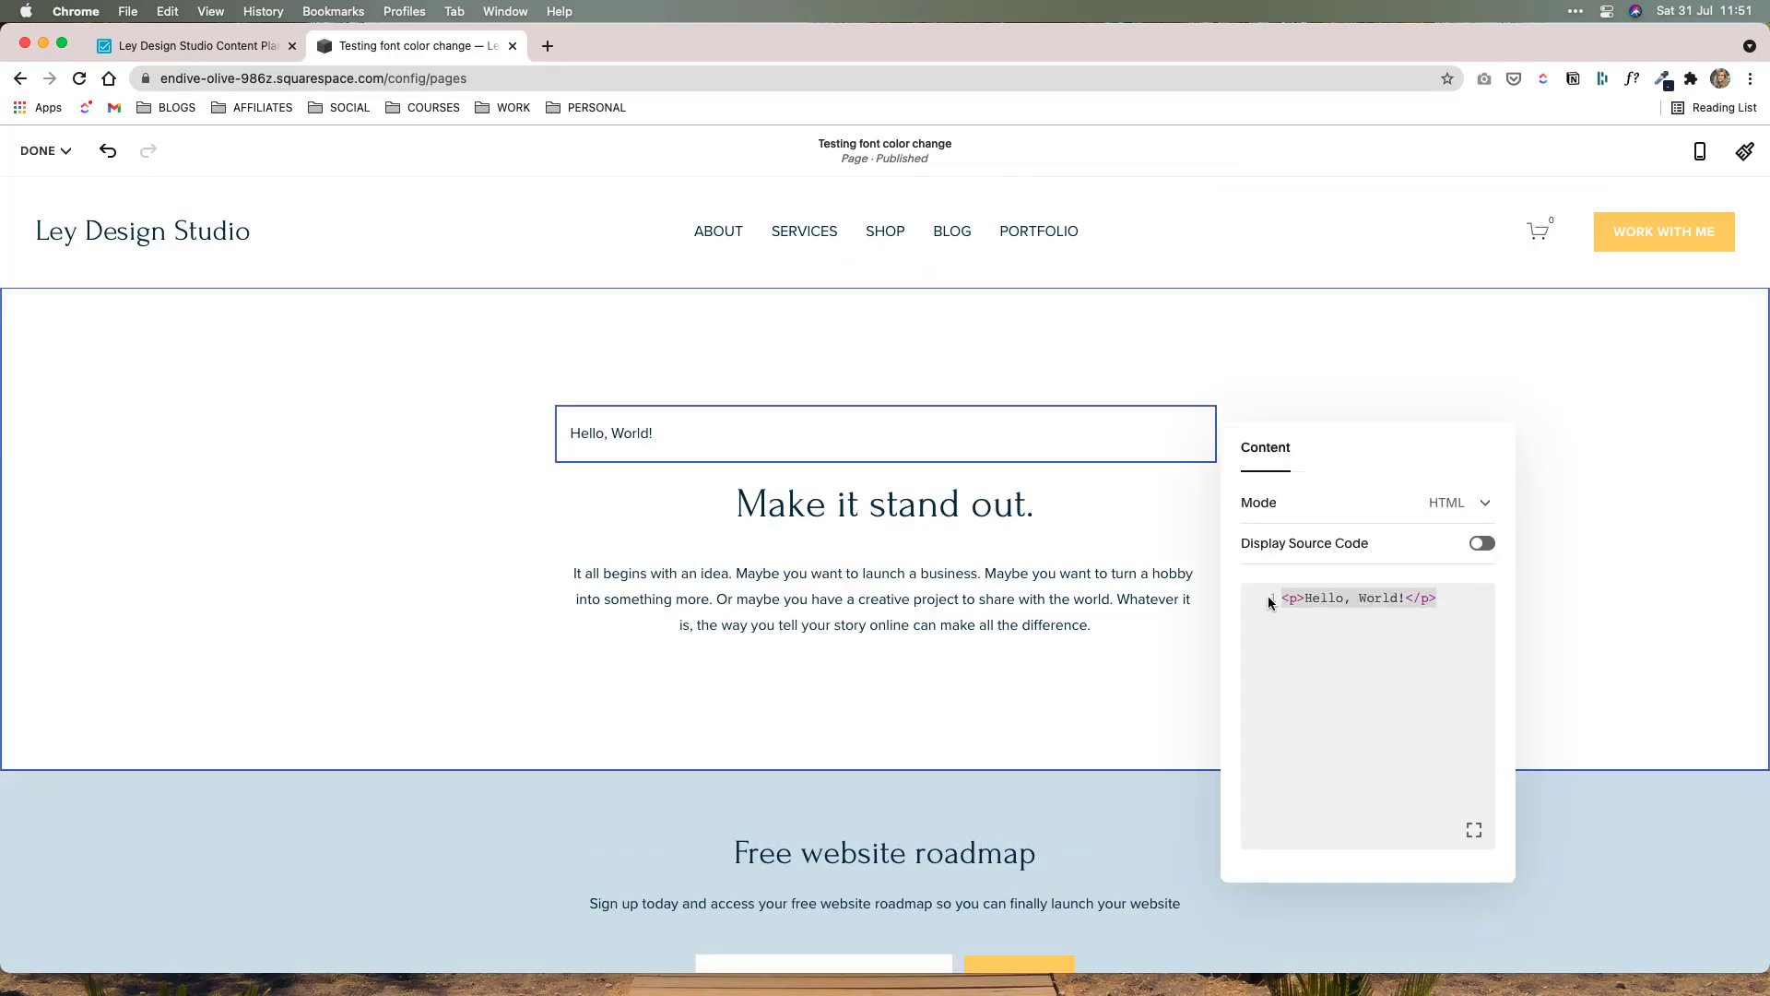
{"action": "key", "text": "BackSpace"}
{"action": "type", "text": "<h2>"}
{"action": "key", "text": "Return"}
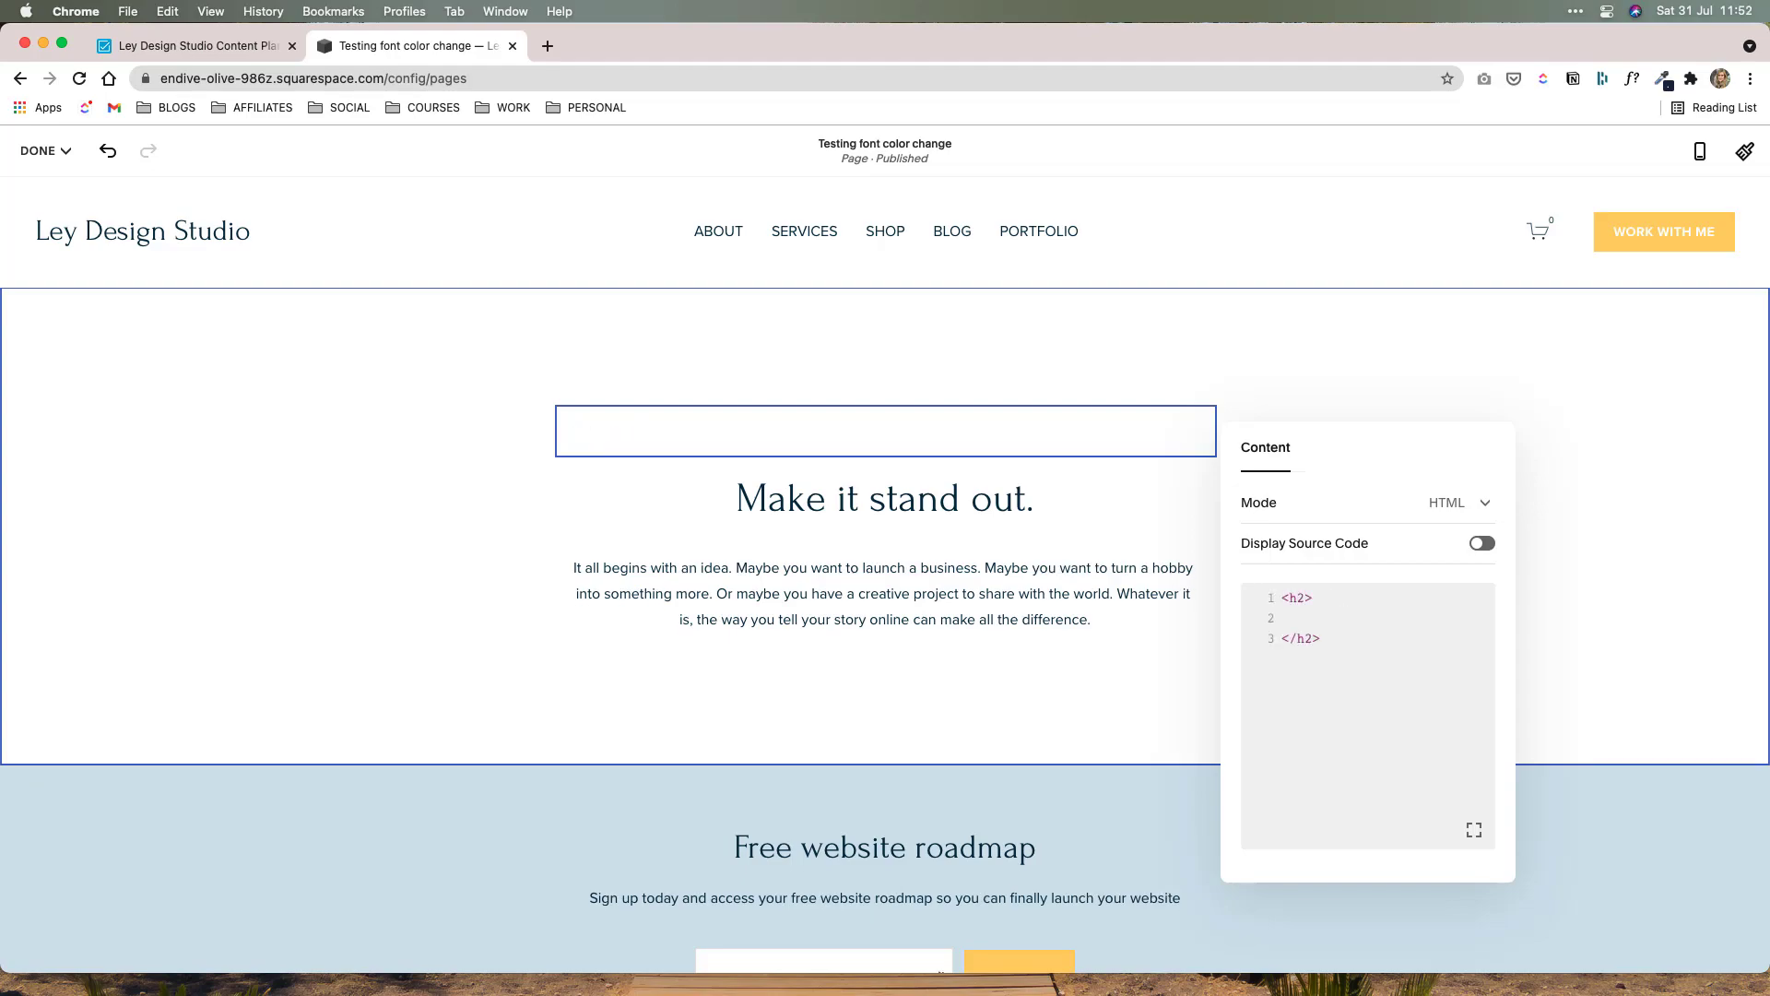
Step: Fill the h2 element with "Make it <span class="accent">stand out.</span>"
{"action": "type", "text": "M"}
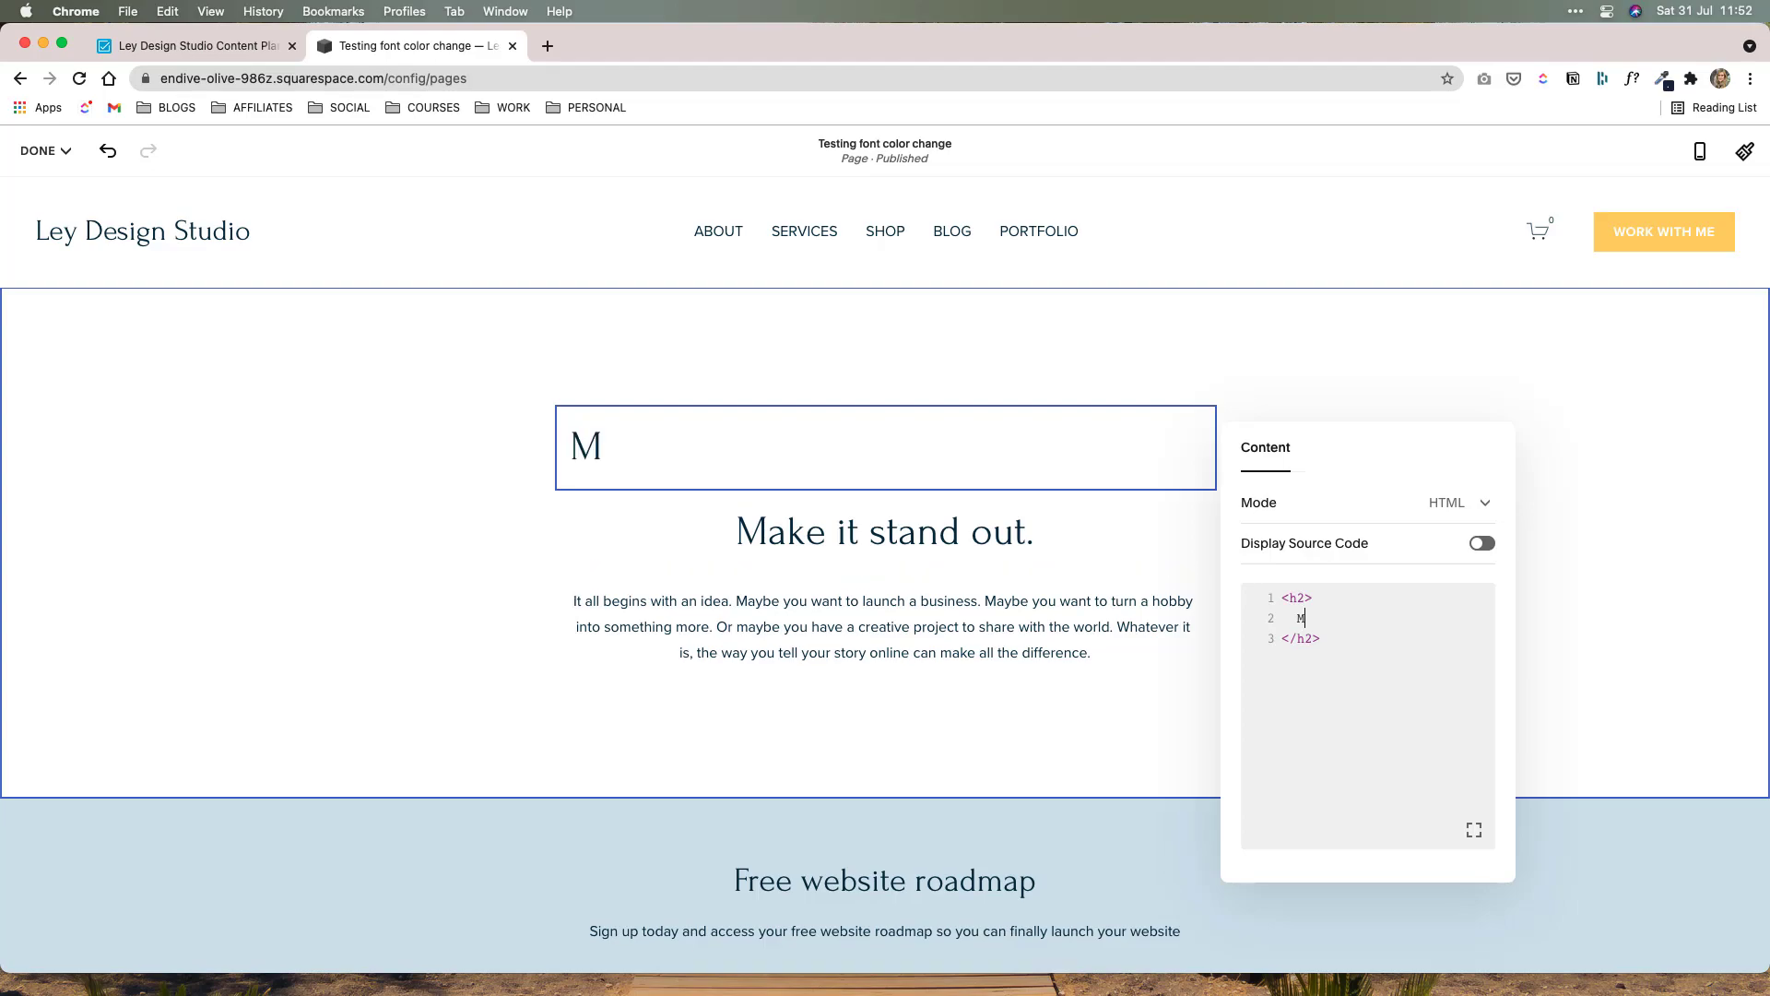
{"action": "type", "text": "ake it s"}
{"action": "type", "text": "t"}
{"action": "key", "text": "BackSpace"}
{"action": "key", "text": "BackSpace"}
{"action": "key", "text": "BackSpace"}
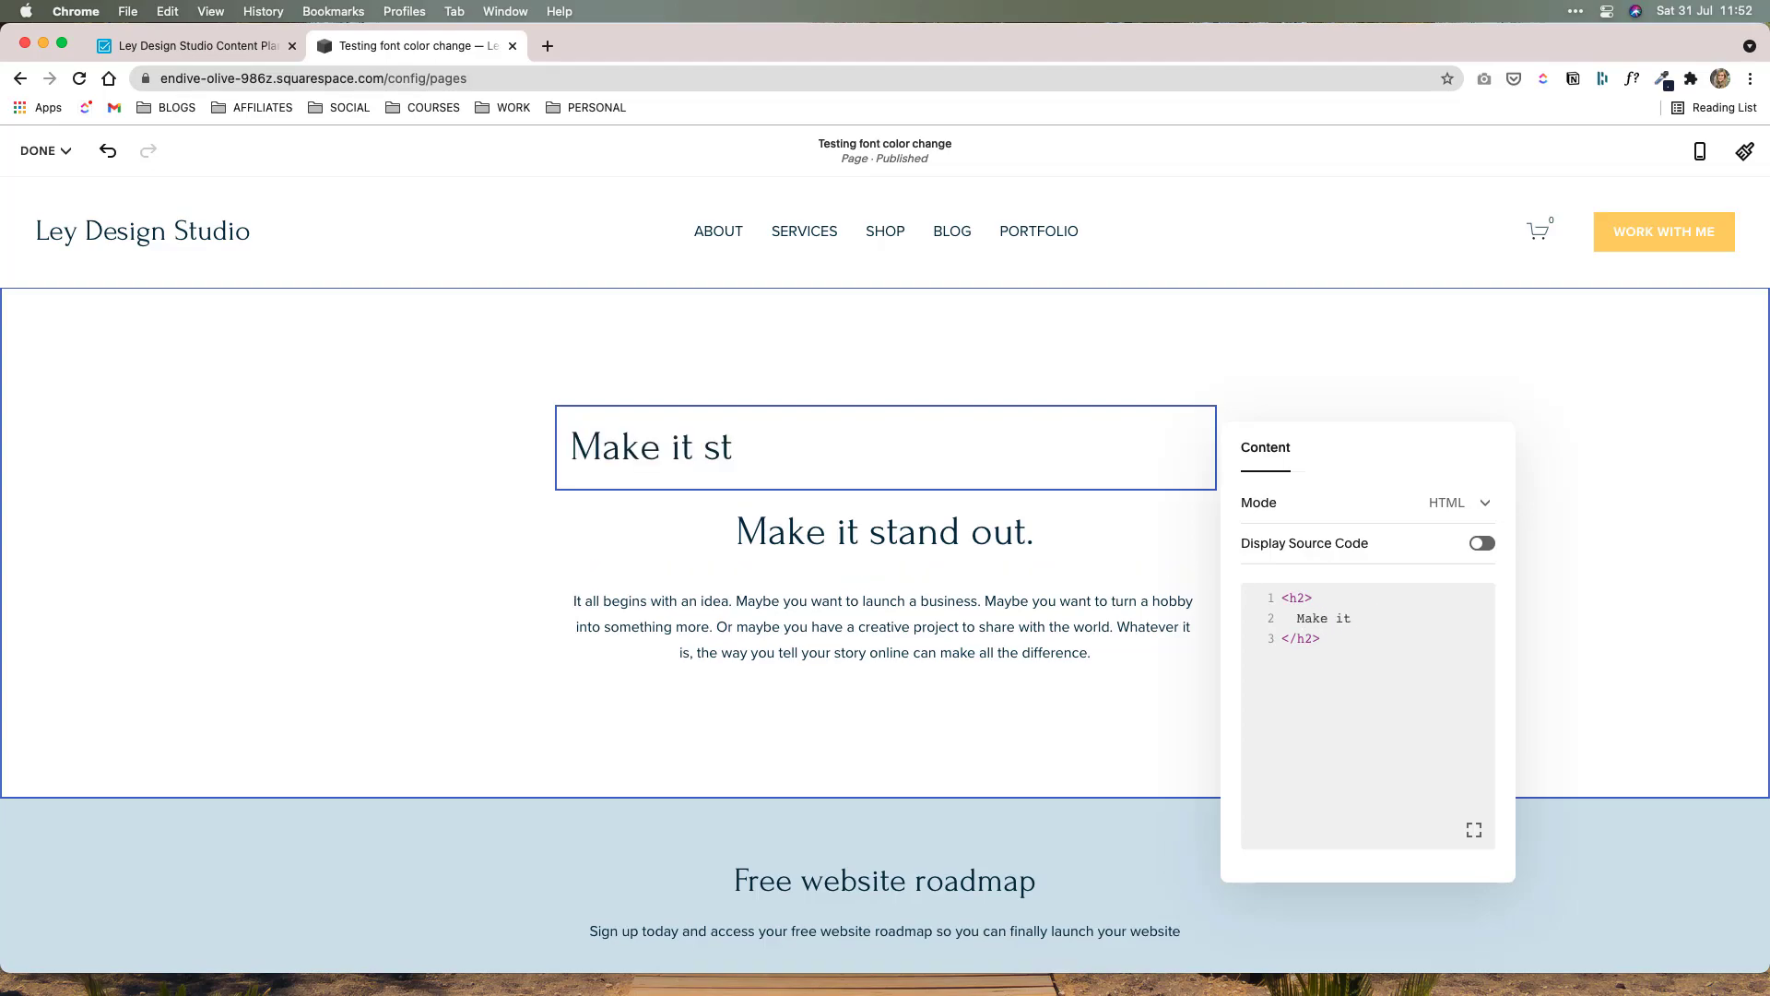
{"action": "type", "text": "<span class=\"accent\">"}
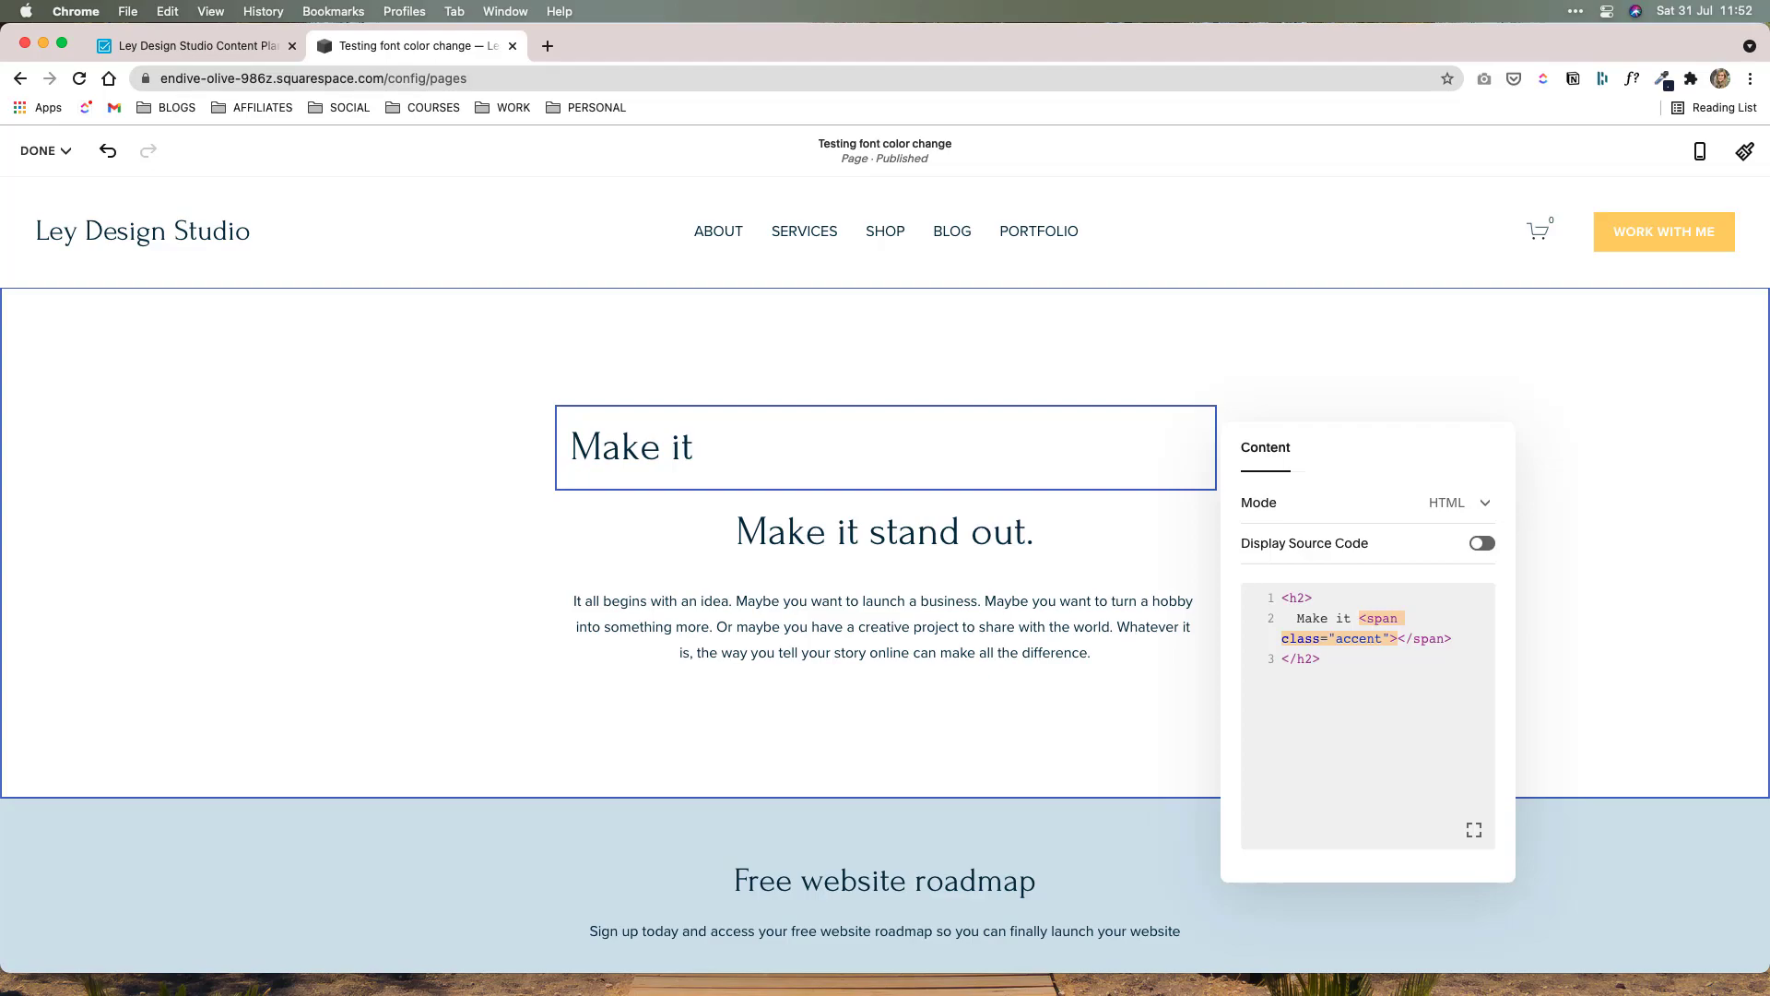
{"action": "type", "text": "stand out."}
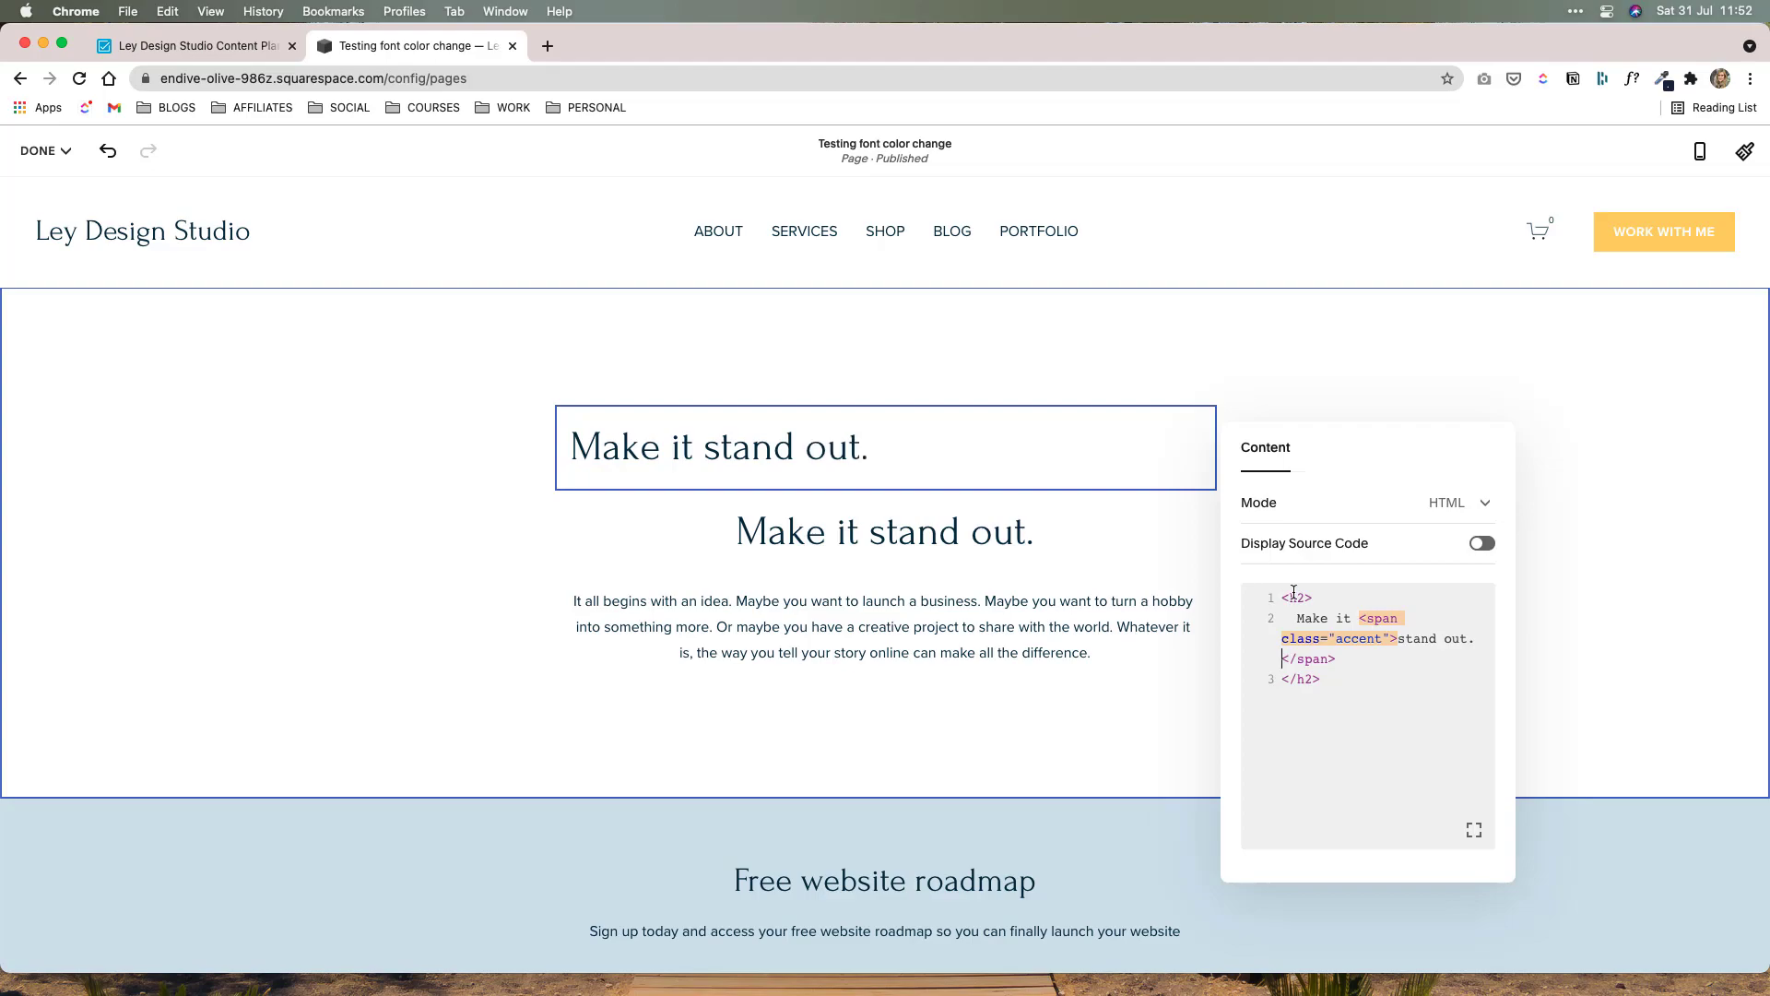
Step: Wrap the h2 element in opening and closing center tags so the code block's heading is centered
{"action": "left_click", "coordinate": [1280, 598]}
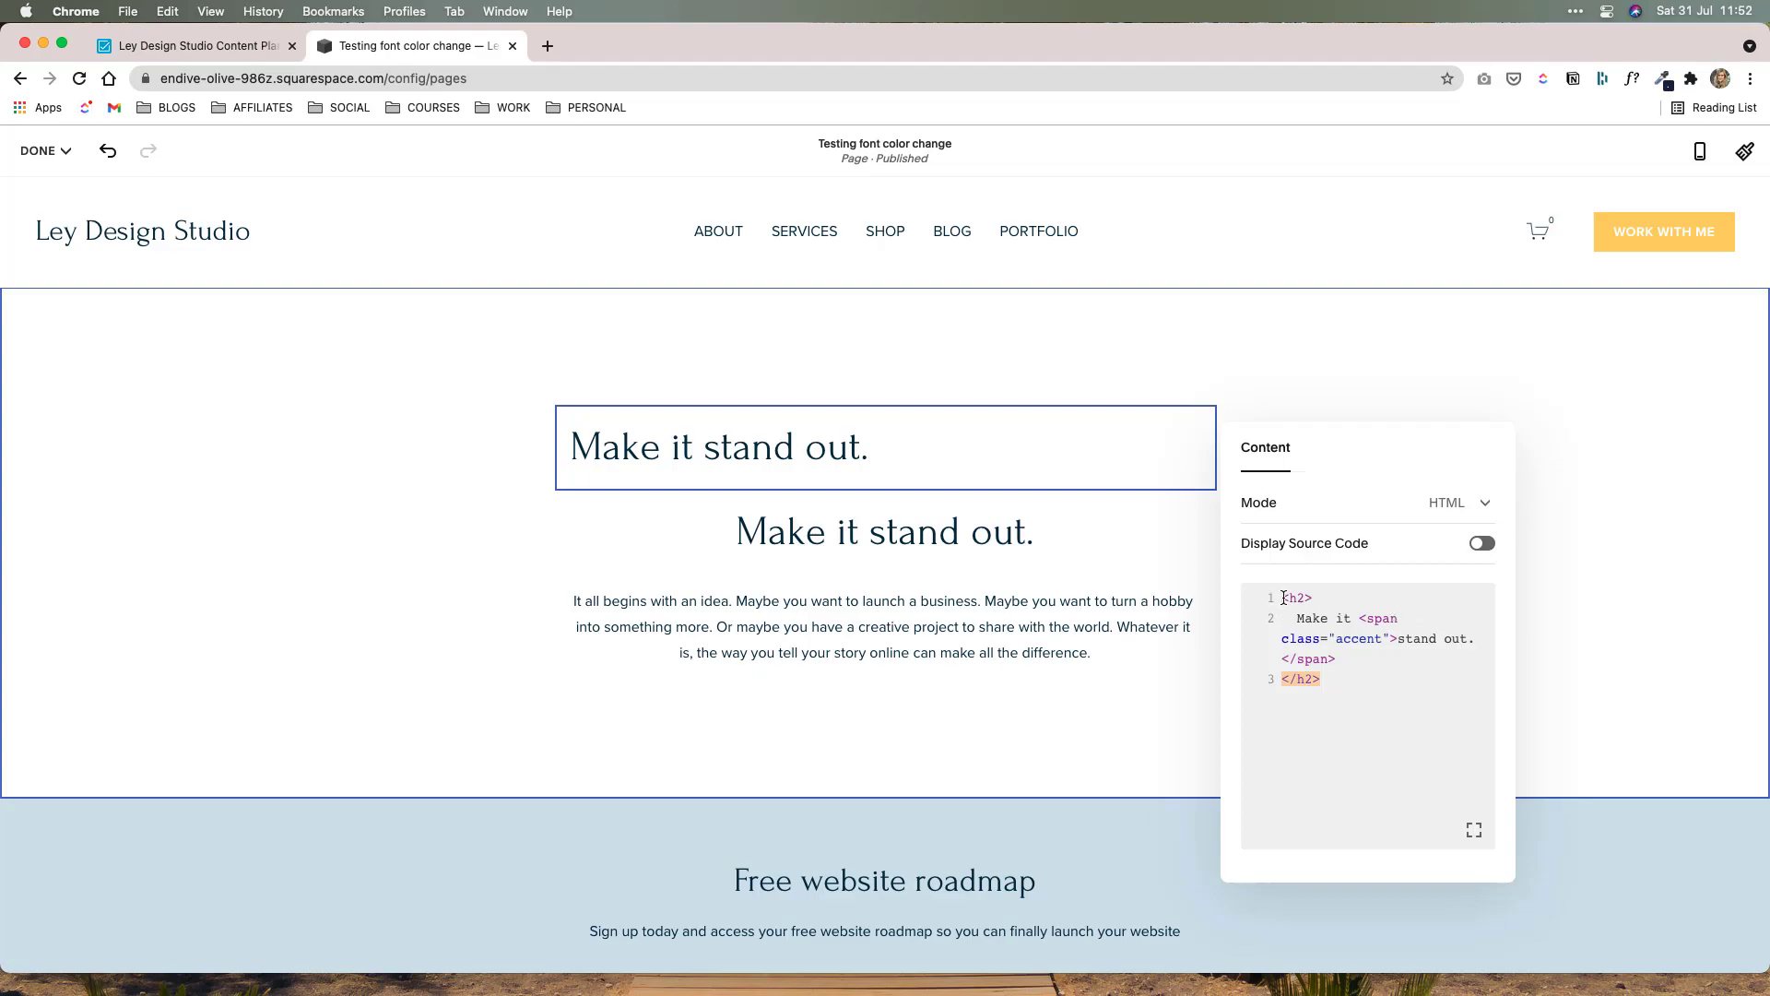
{"action": "type", "text": "<"}
{"action": "type", "text": "center"}
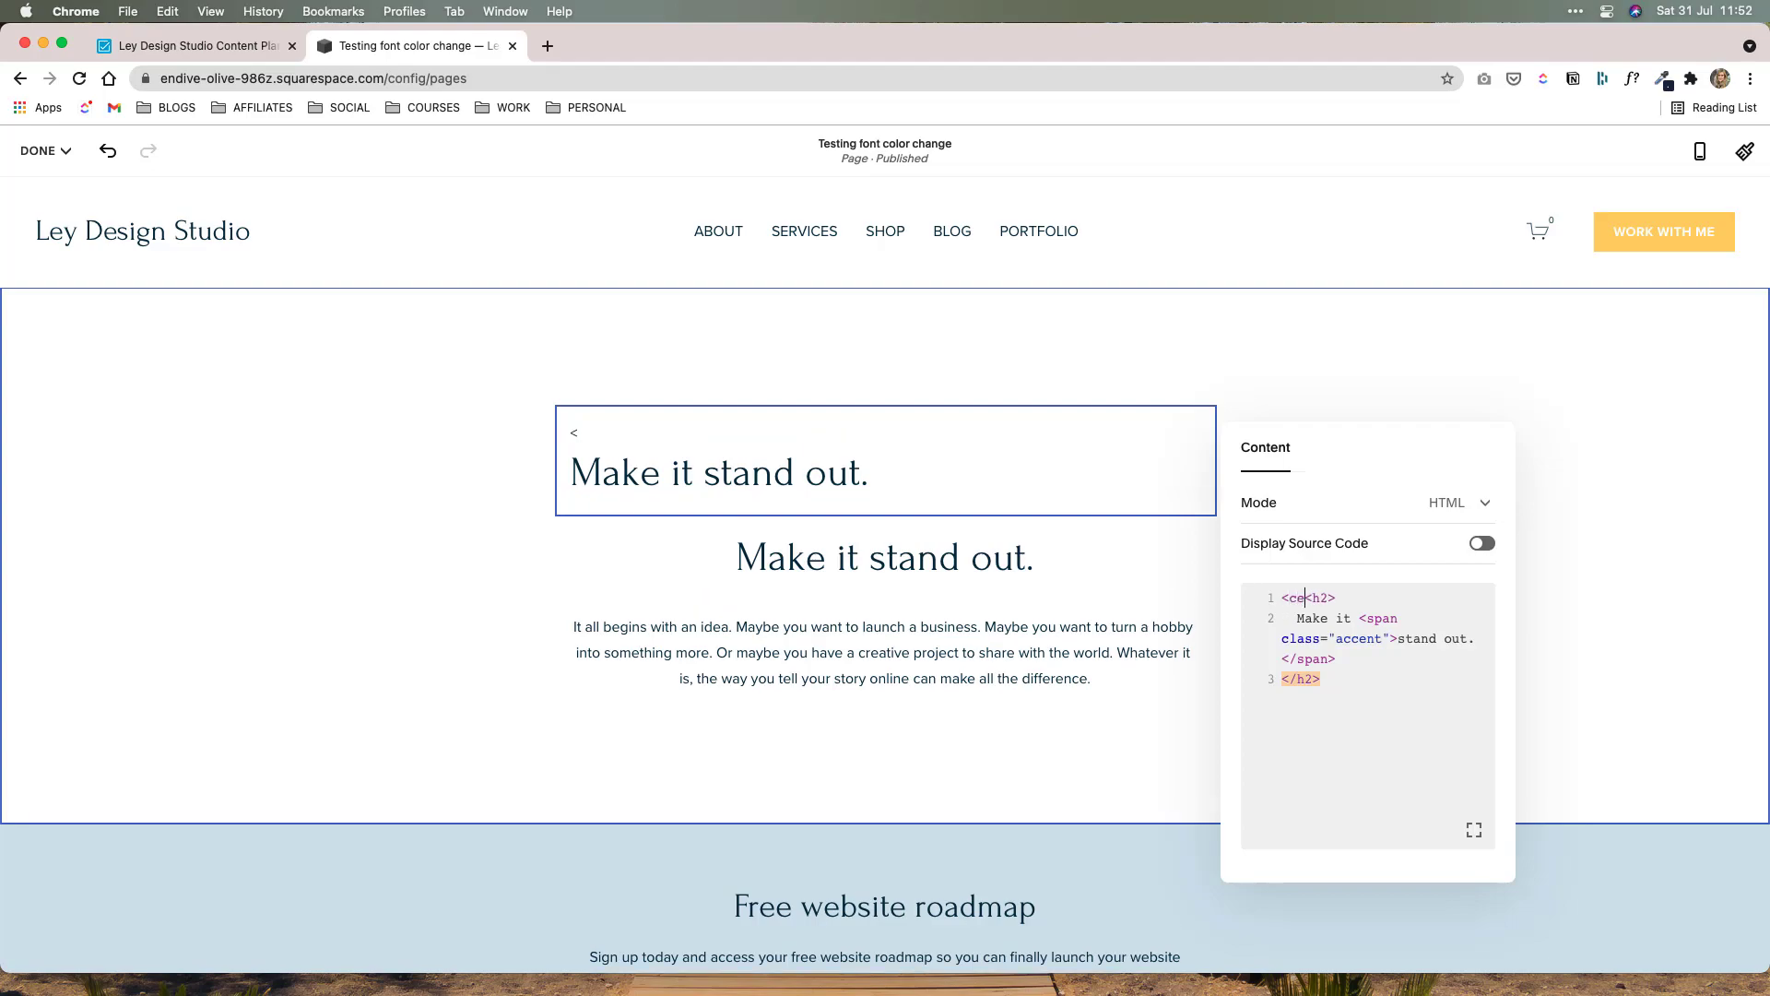
{"action": "type", "text": "></center>"}
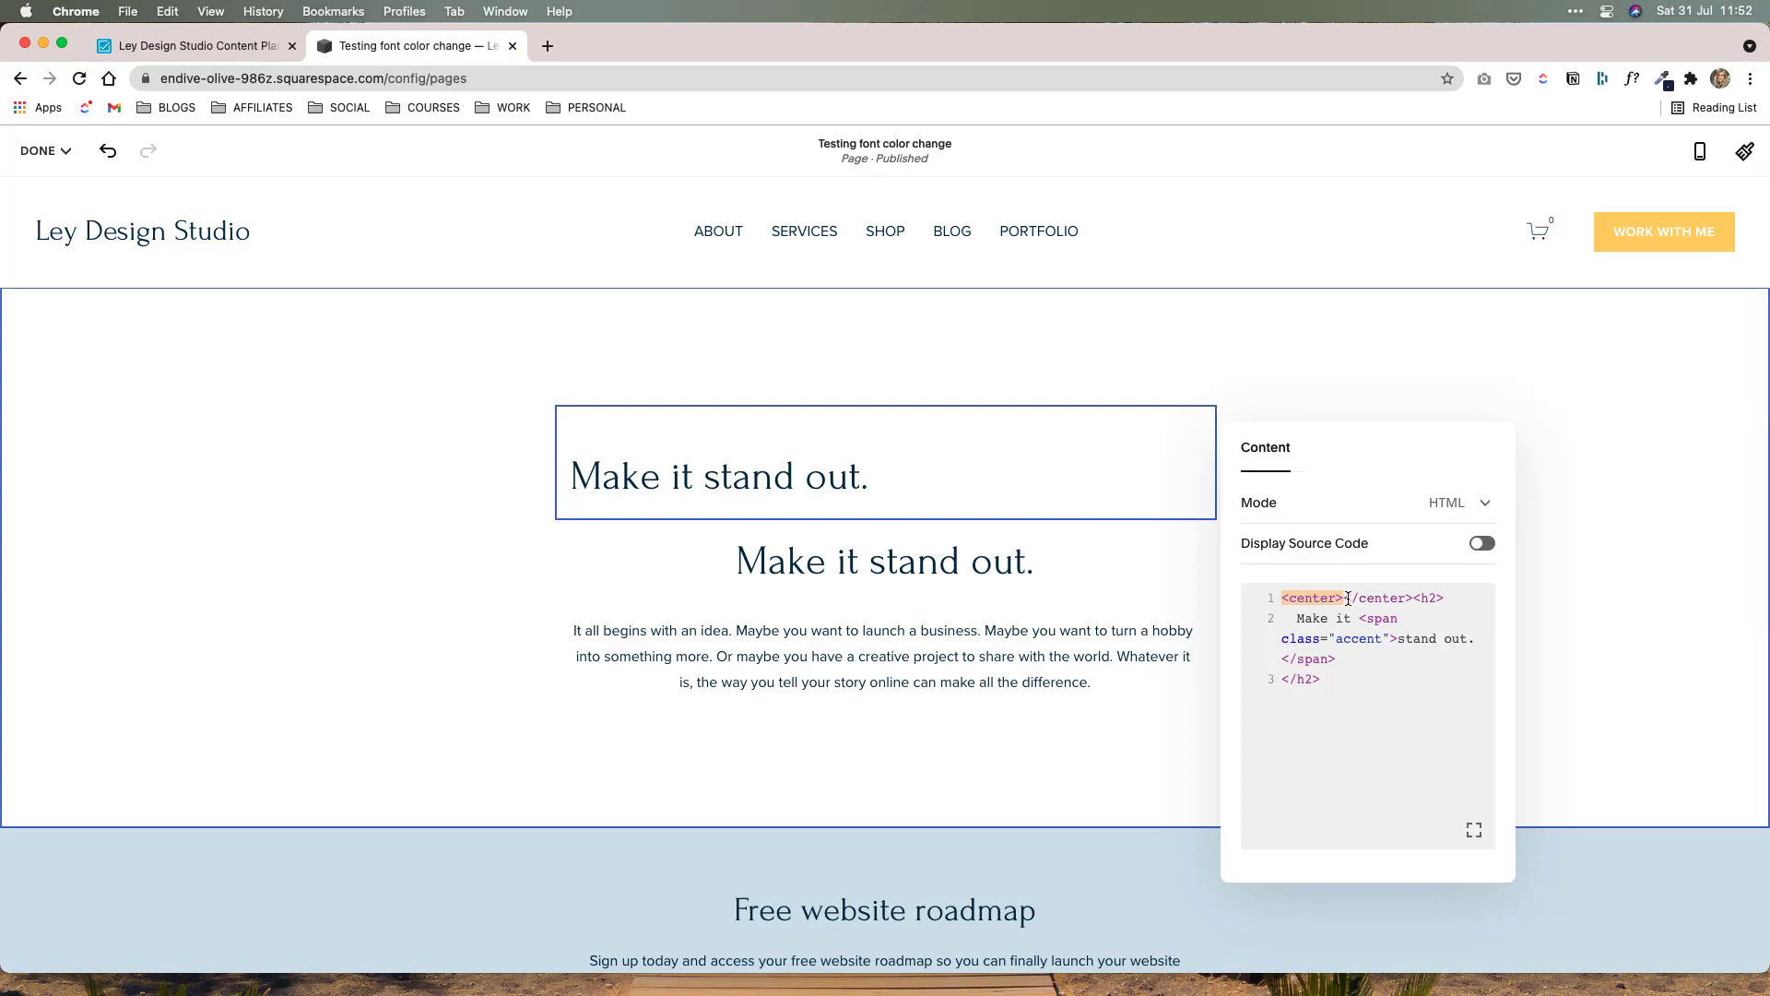
{"action": "left_click_drag", "start_coordinate": [1345, 597], "coordinate": [1410, 600]}
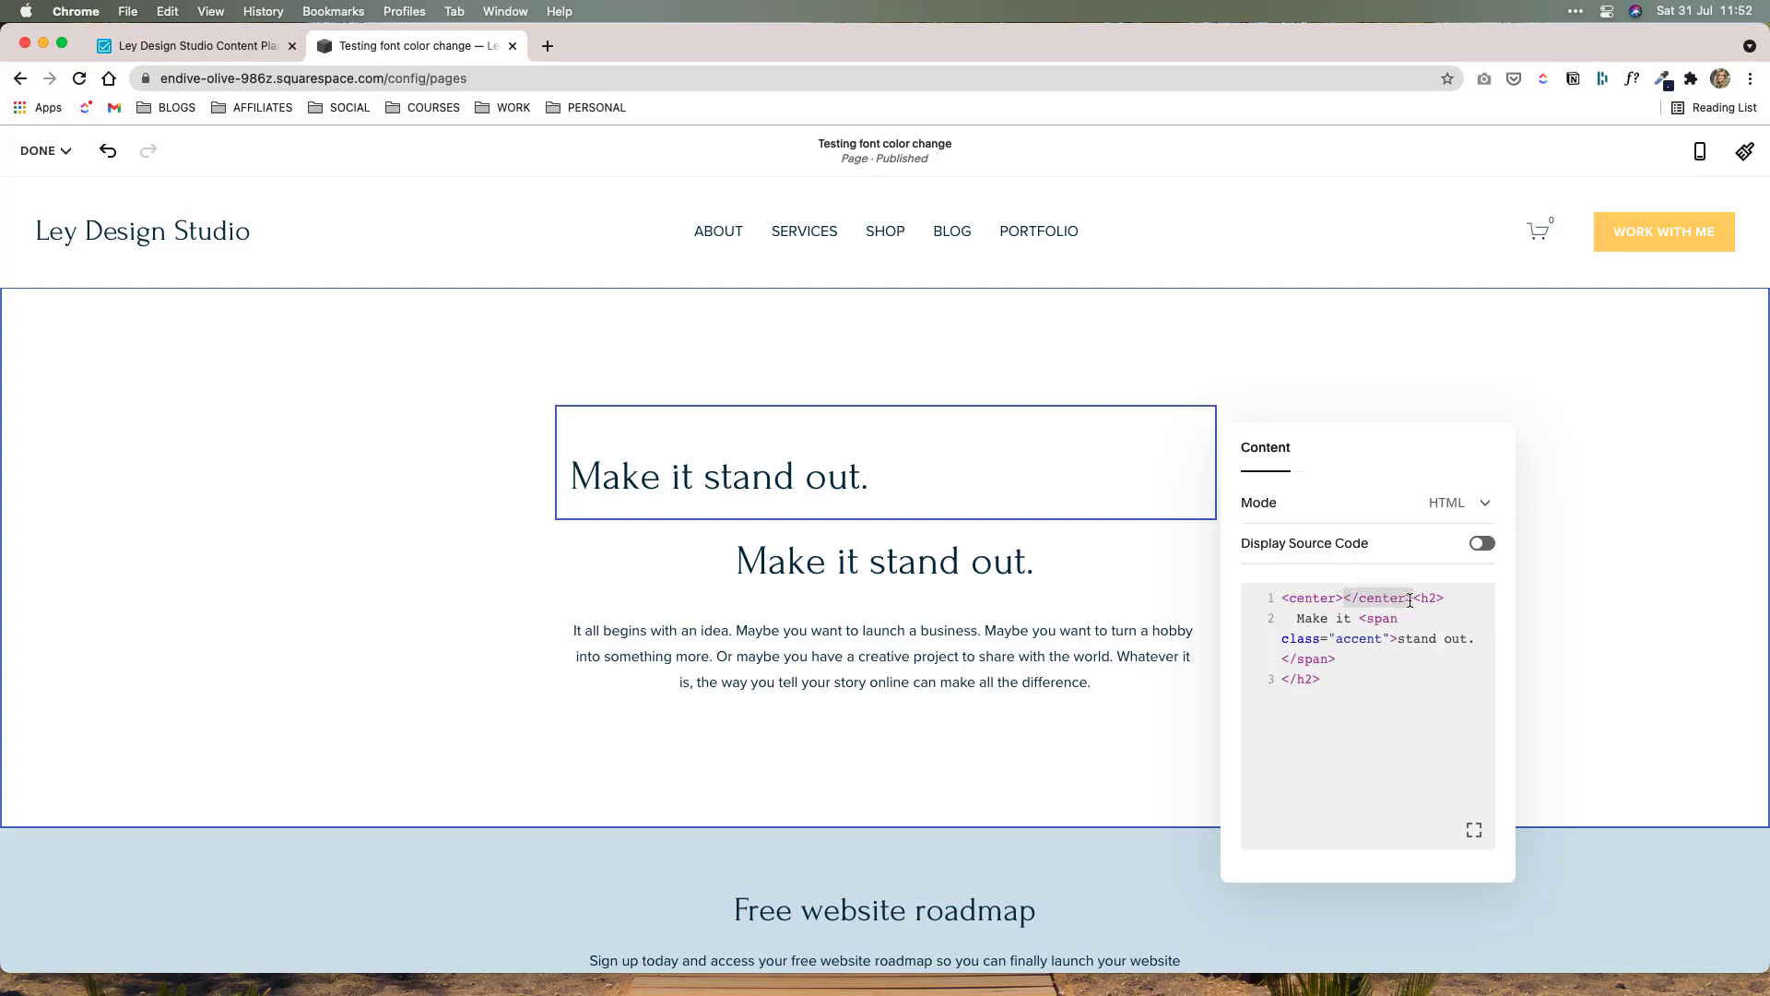
{"action": "key", "text": "BackSpace"}
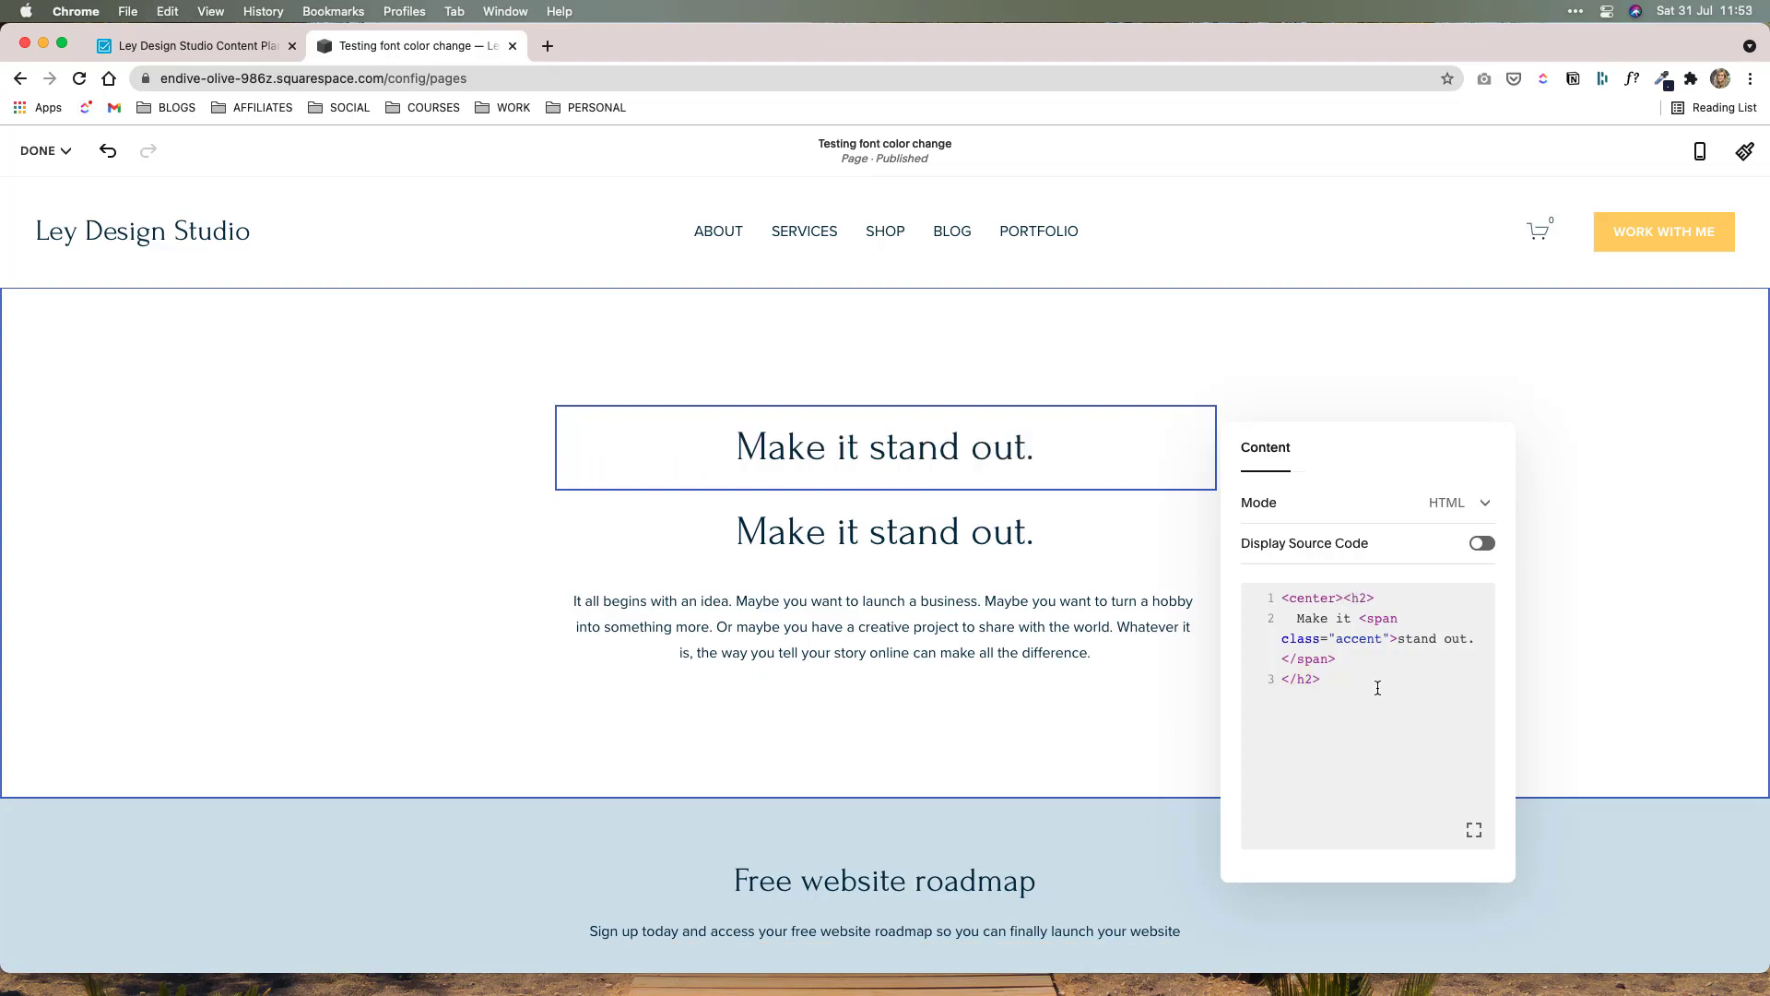
{"action": "type", "text": "</center>"}
{"action": "left_click_drag", "start_coordinate": [1339, 643], "coordinate": [1391, 642]}
{"action": "left_click", "coordinate": [1352, 644]}
{"action": "double_click", "coordinate": [1352, 644]}
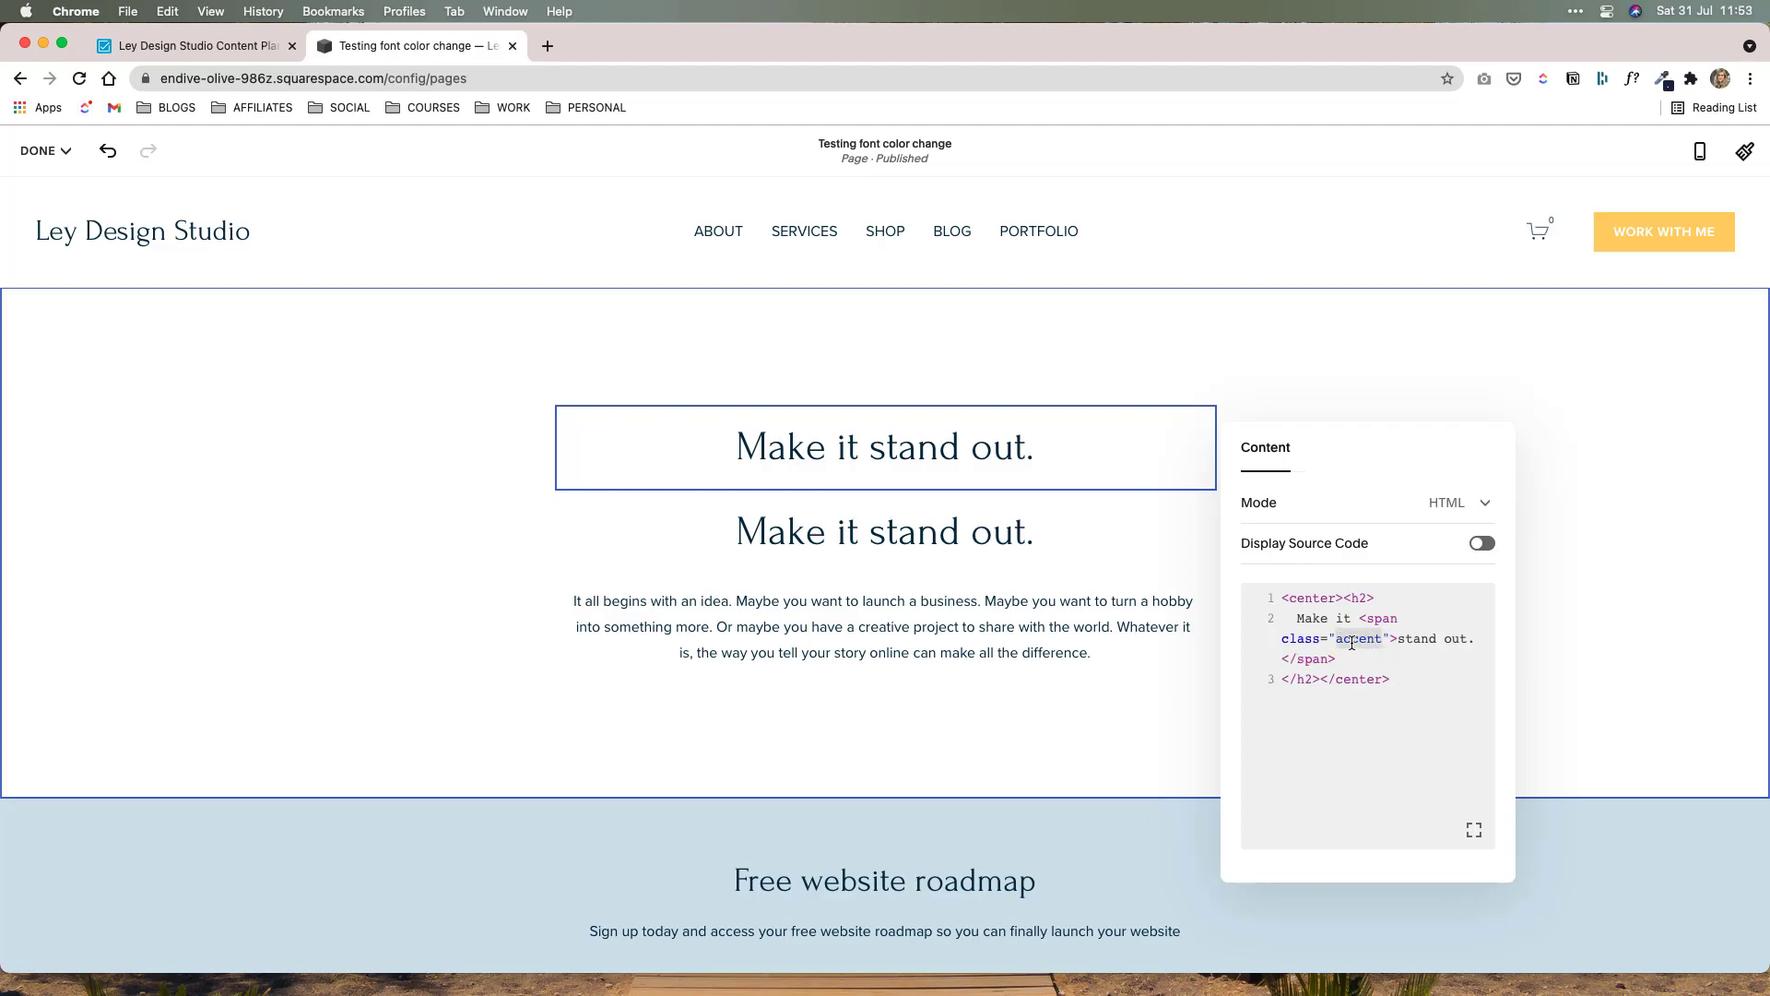
Step: Save the page edits and open the site's Custom CSS editor in the Design settings
{"action": "left_click", "coordinate": [1568, 625]}
{"action": "left_click", "coordinate": [43, 150]}
{"action": "left_click", "coordinate": [56, 189]}
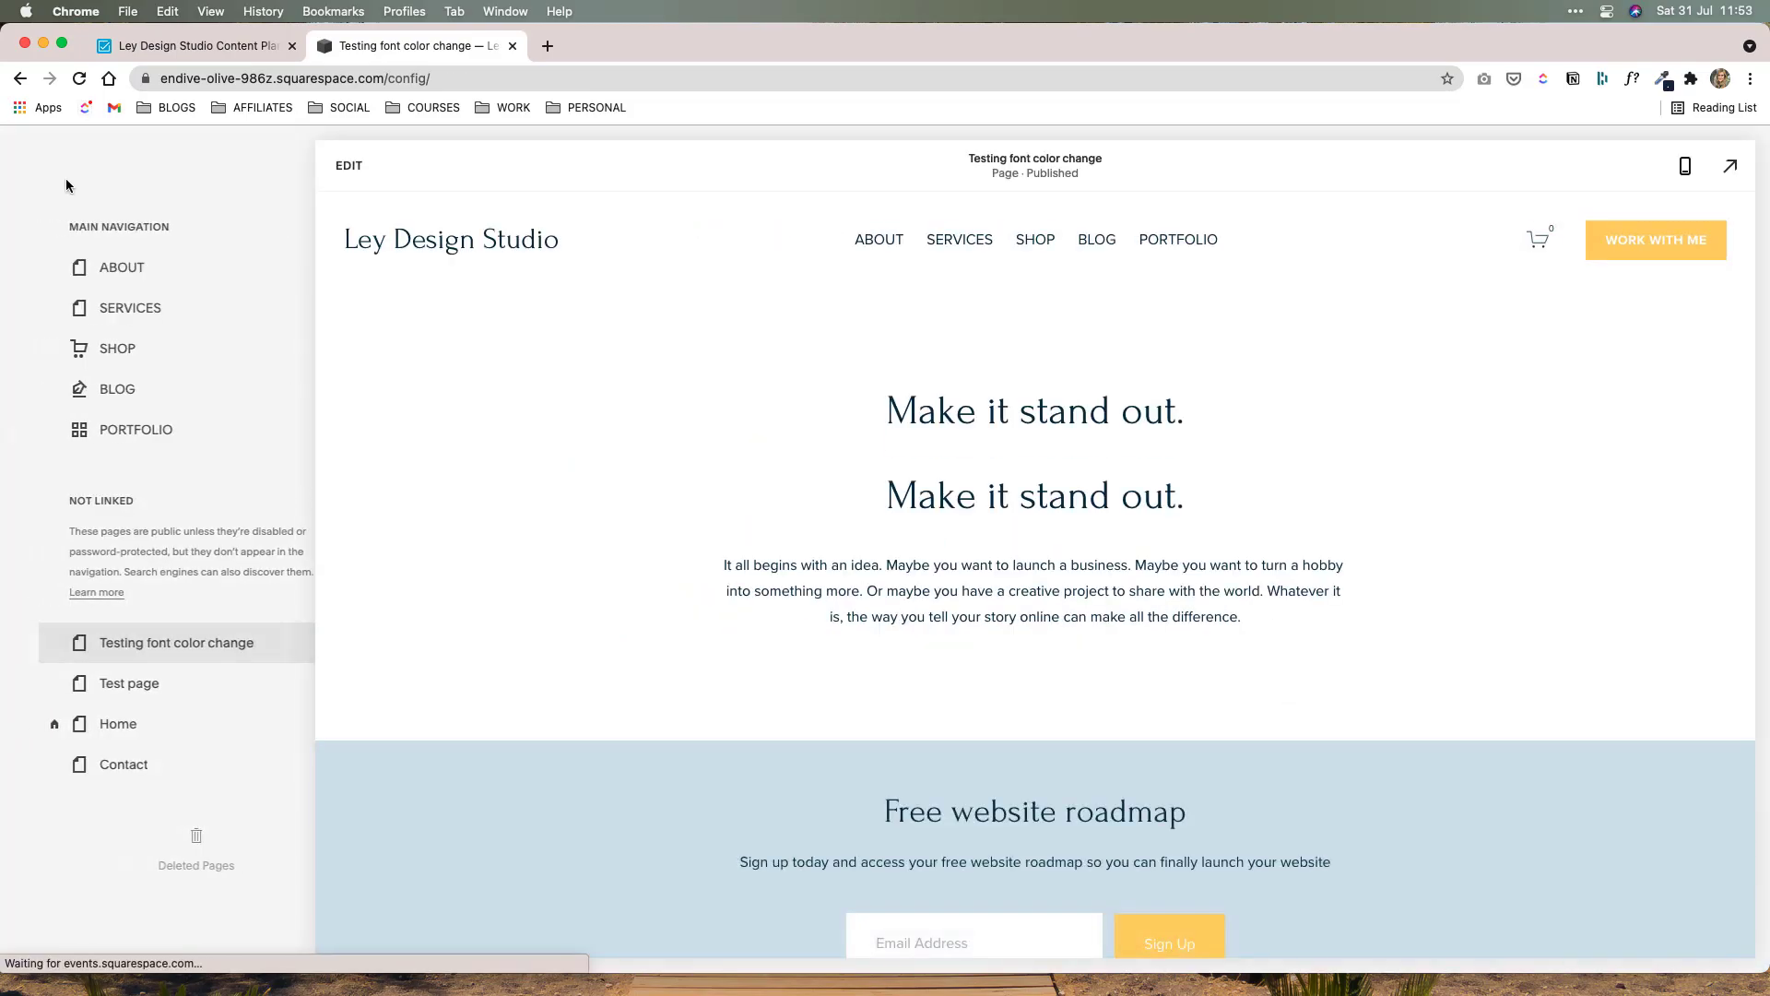
{"action": "left_click", "coordinate": [63, 169]}
{"action": "left_click", "coordinate": [67, 326]}
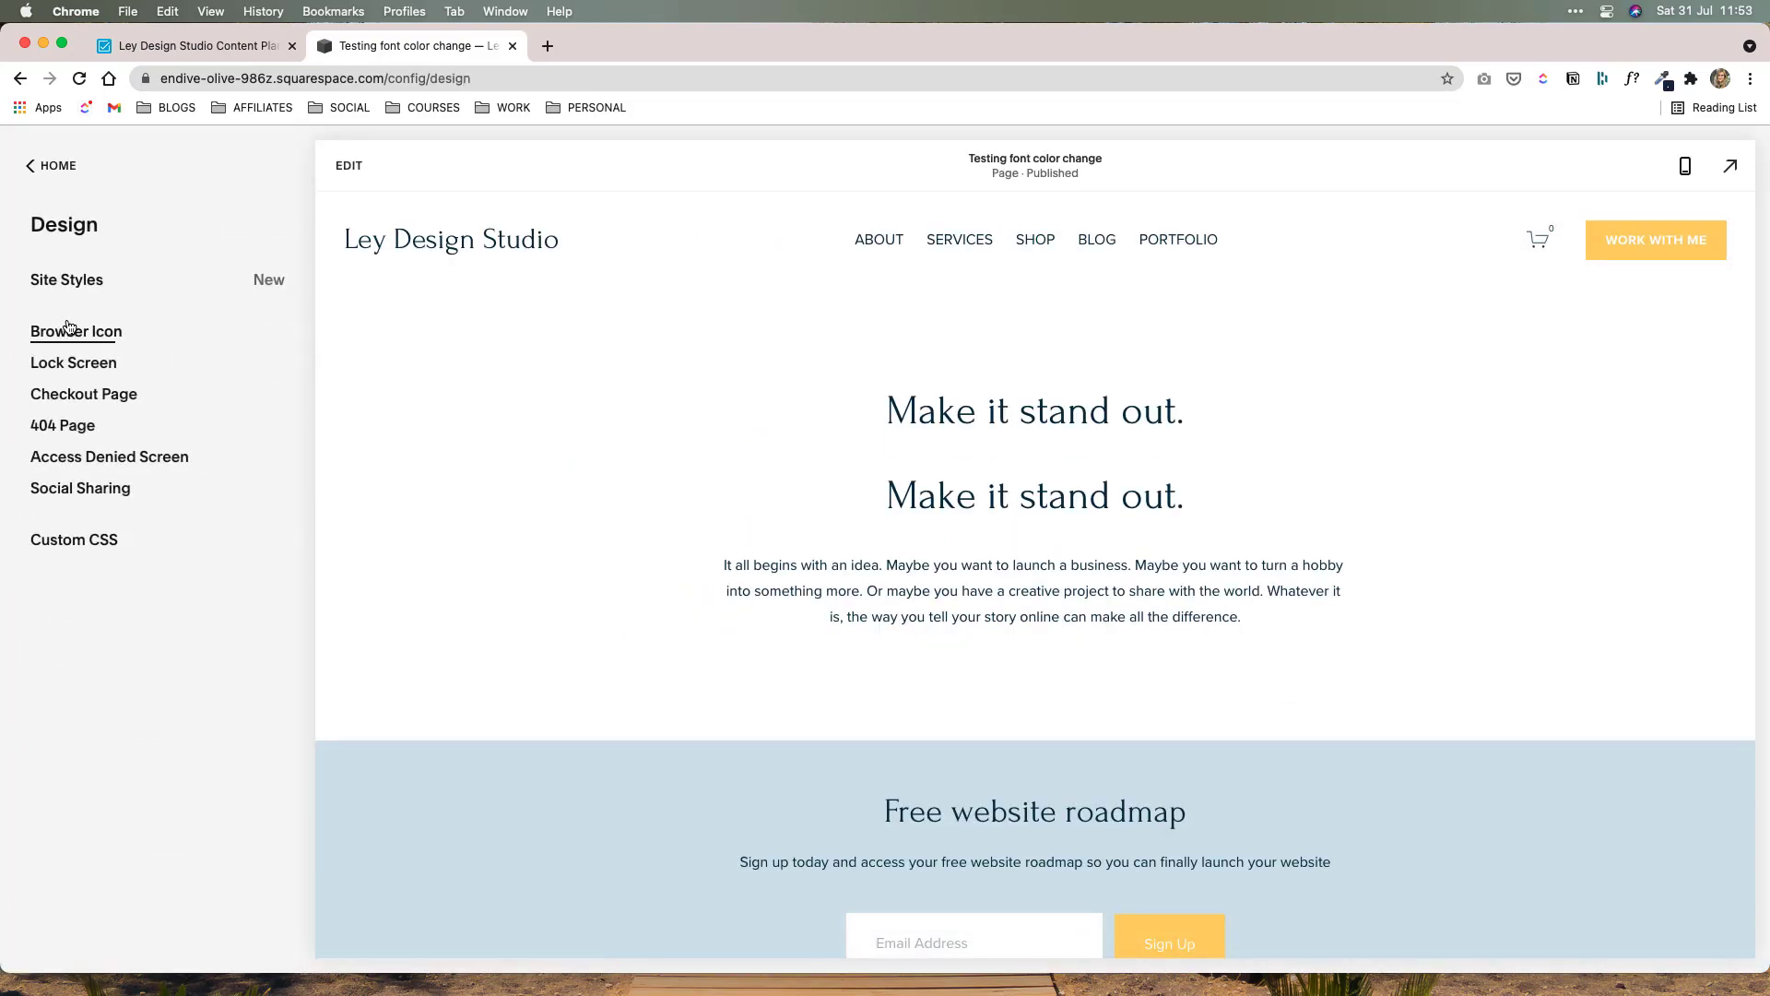
{"action": "left_click", "coordinate": [109, 543]}
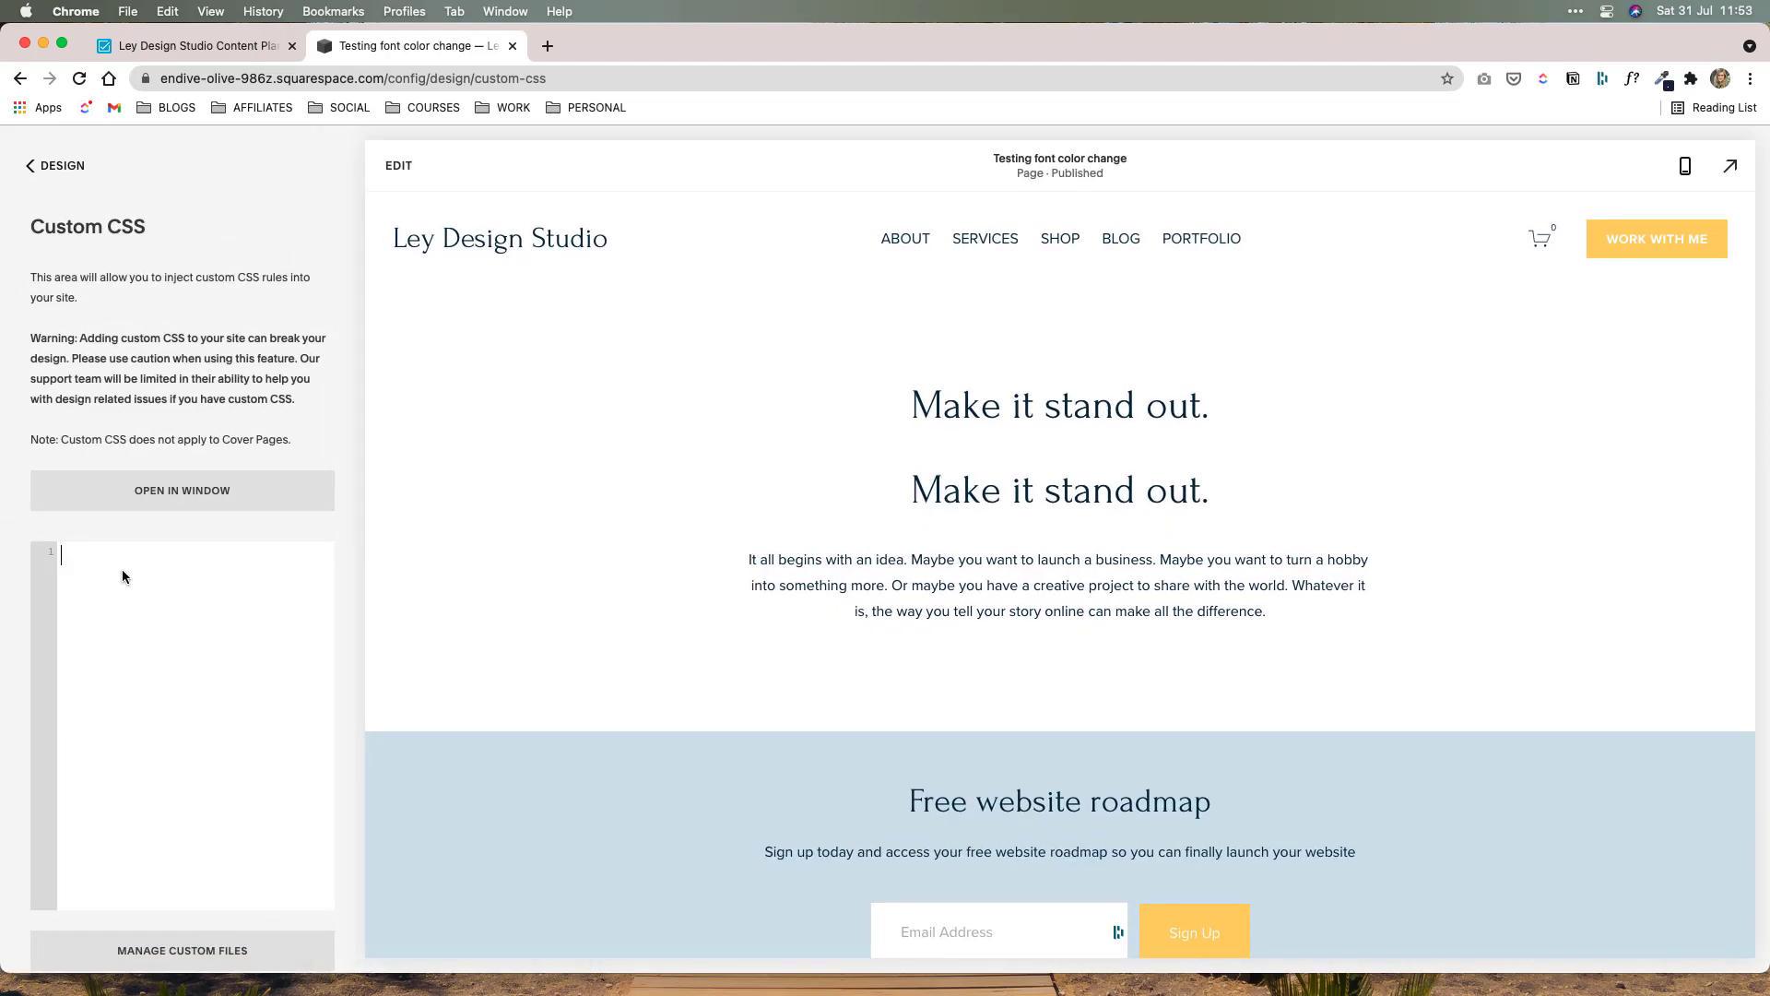
Step: Add the CSS rule .accent{color:orange;} to the site's custom CSS
{"action": "left_click", "coordinate": [123, 572]}
{"action": "type", "text": ".accent"}
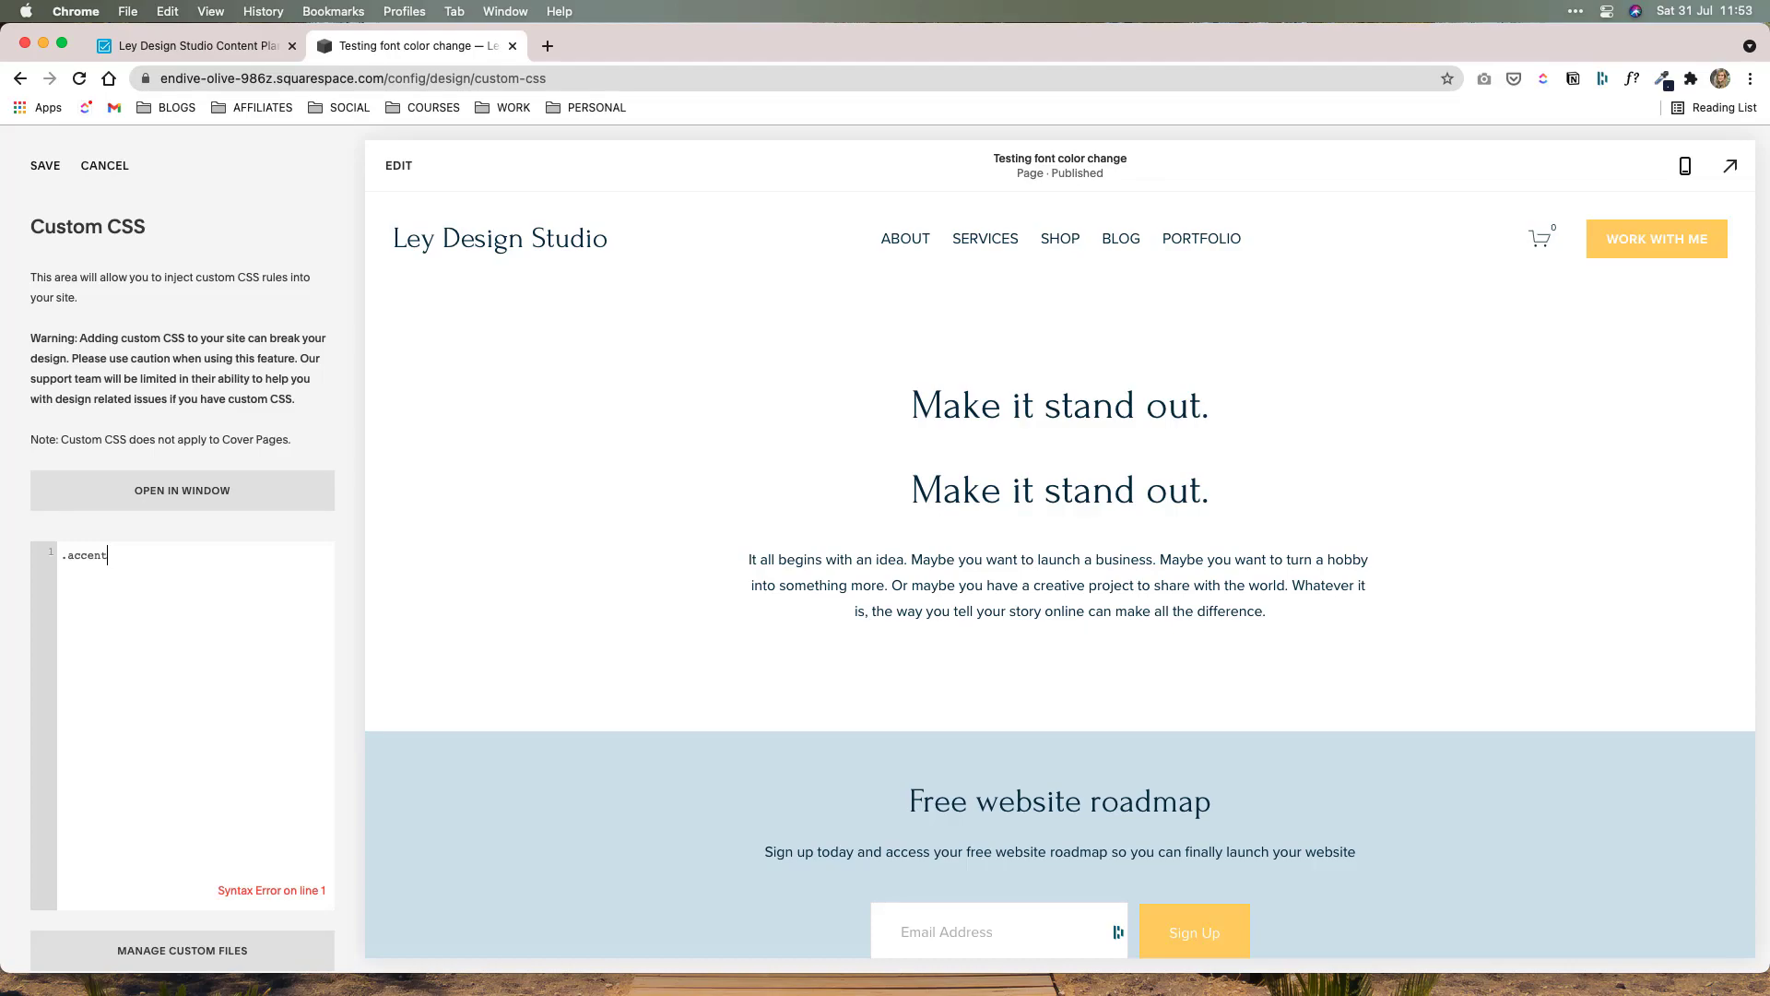
{"action": "type", "text": "{"}
{"action": "type", "text": "color:"}
{"action": "type", "text": "org"}
{"action": "type", "text": "nge"}
{"action": "type", "text": ";"}
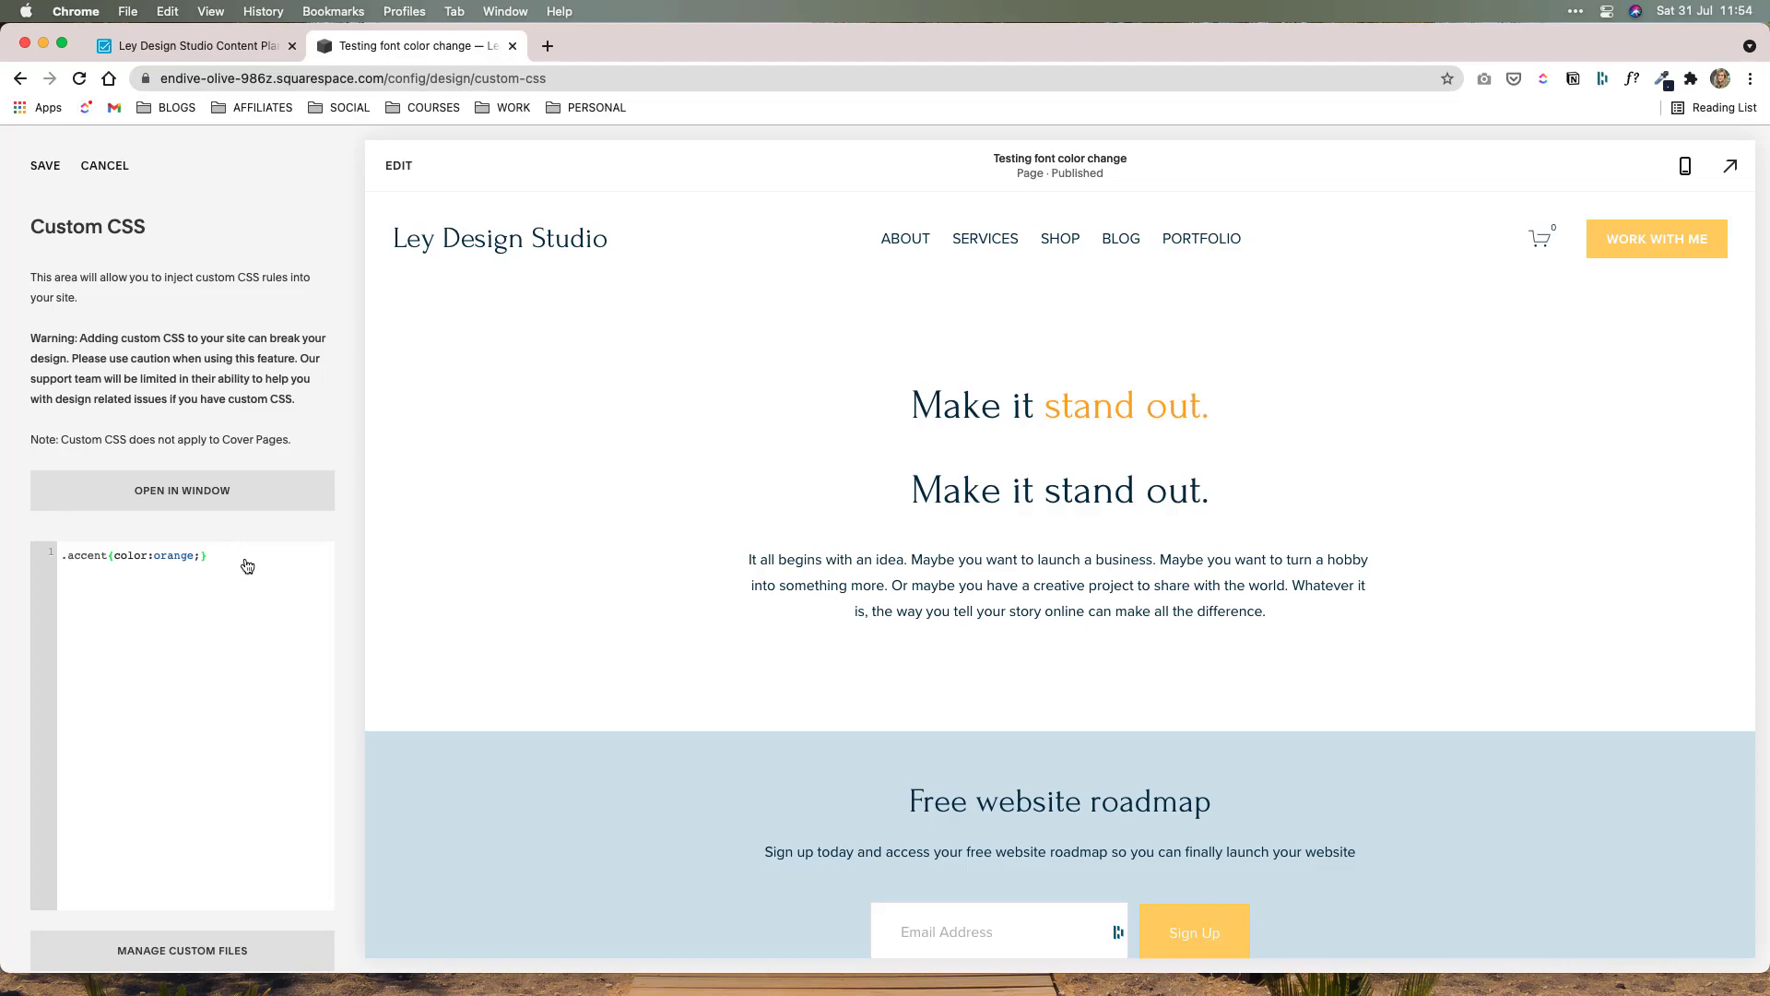
Step: Reopen the page for editing and add a text block below the paragraph reading "This is another text block"
{"action": "left_click", "coordinate": [412, 178]}
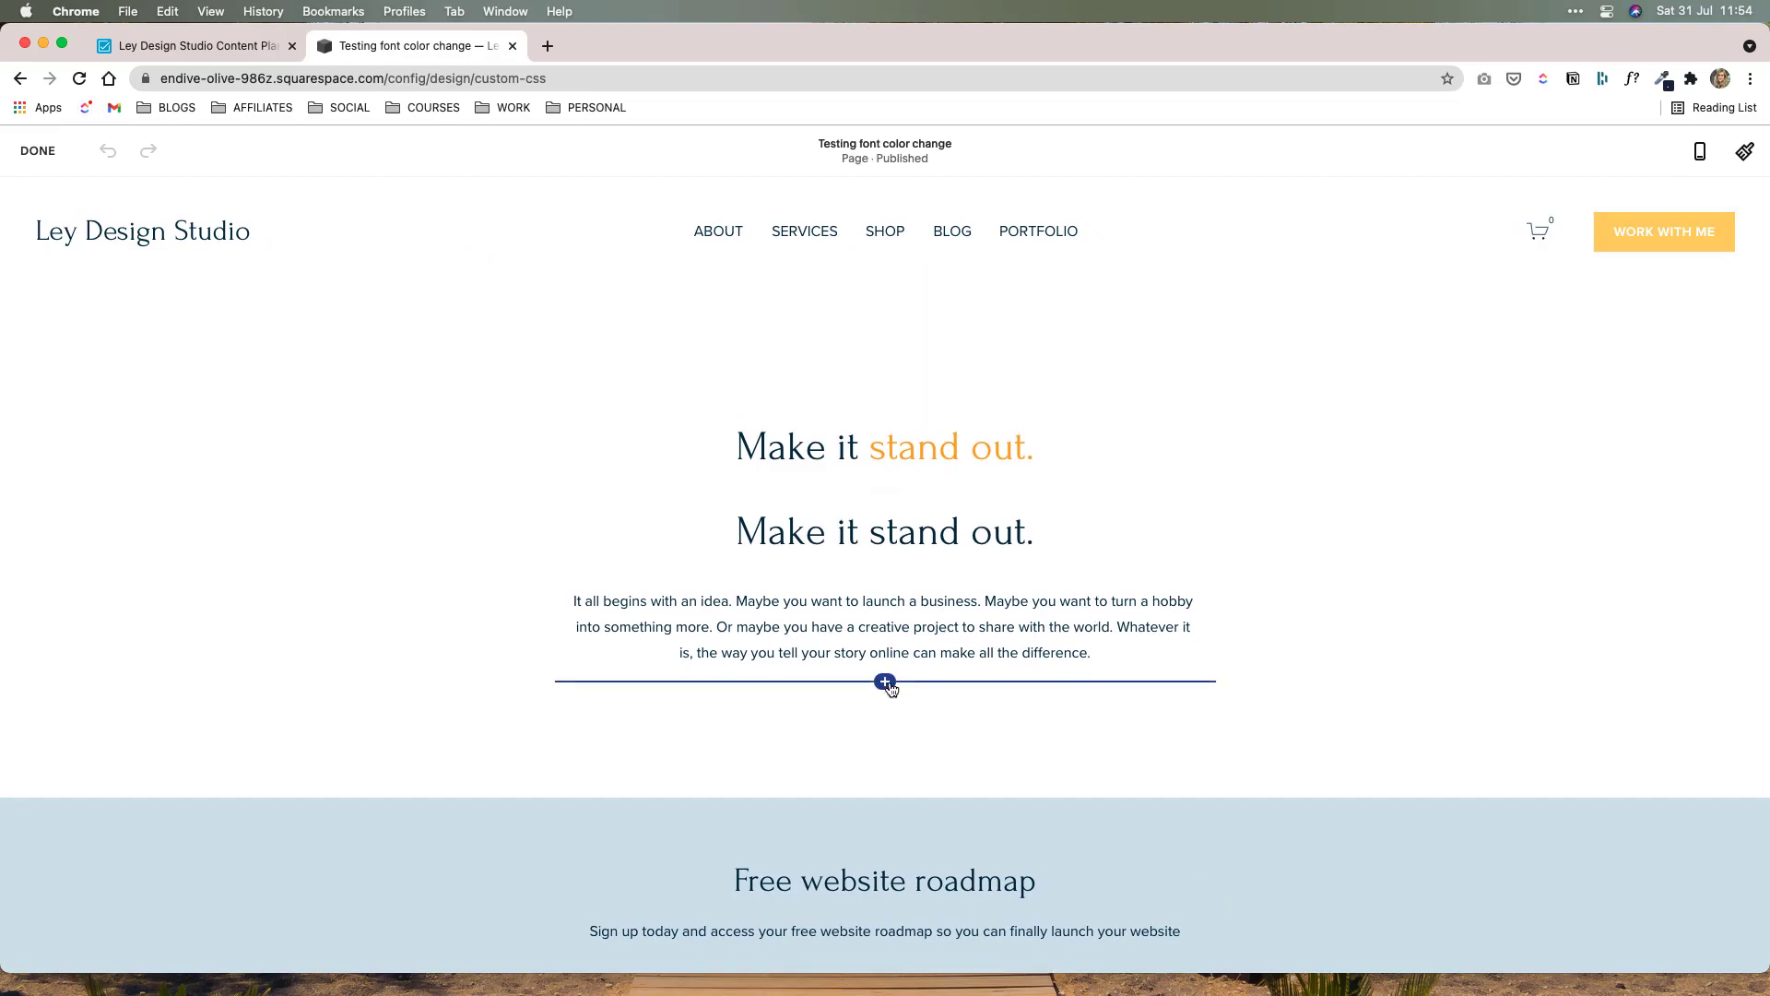
{"action": "left_click", "coordinate": [1213, 687]}
{"action": "left_click", "coordinate": [1291, 576]}
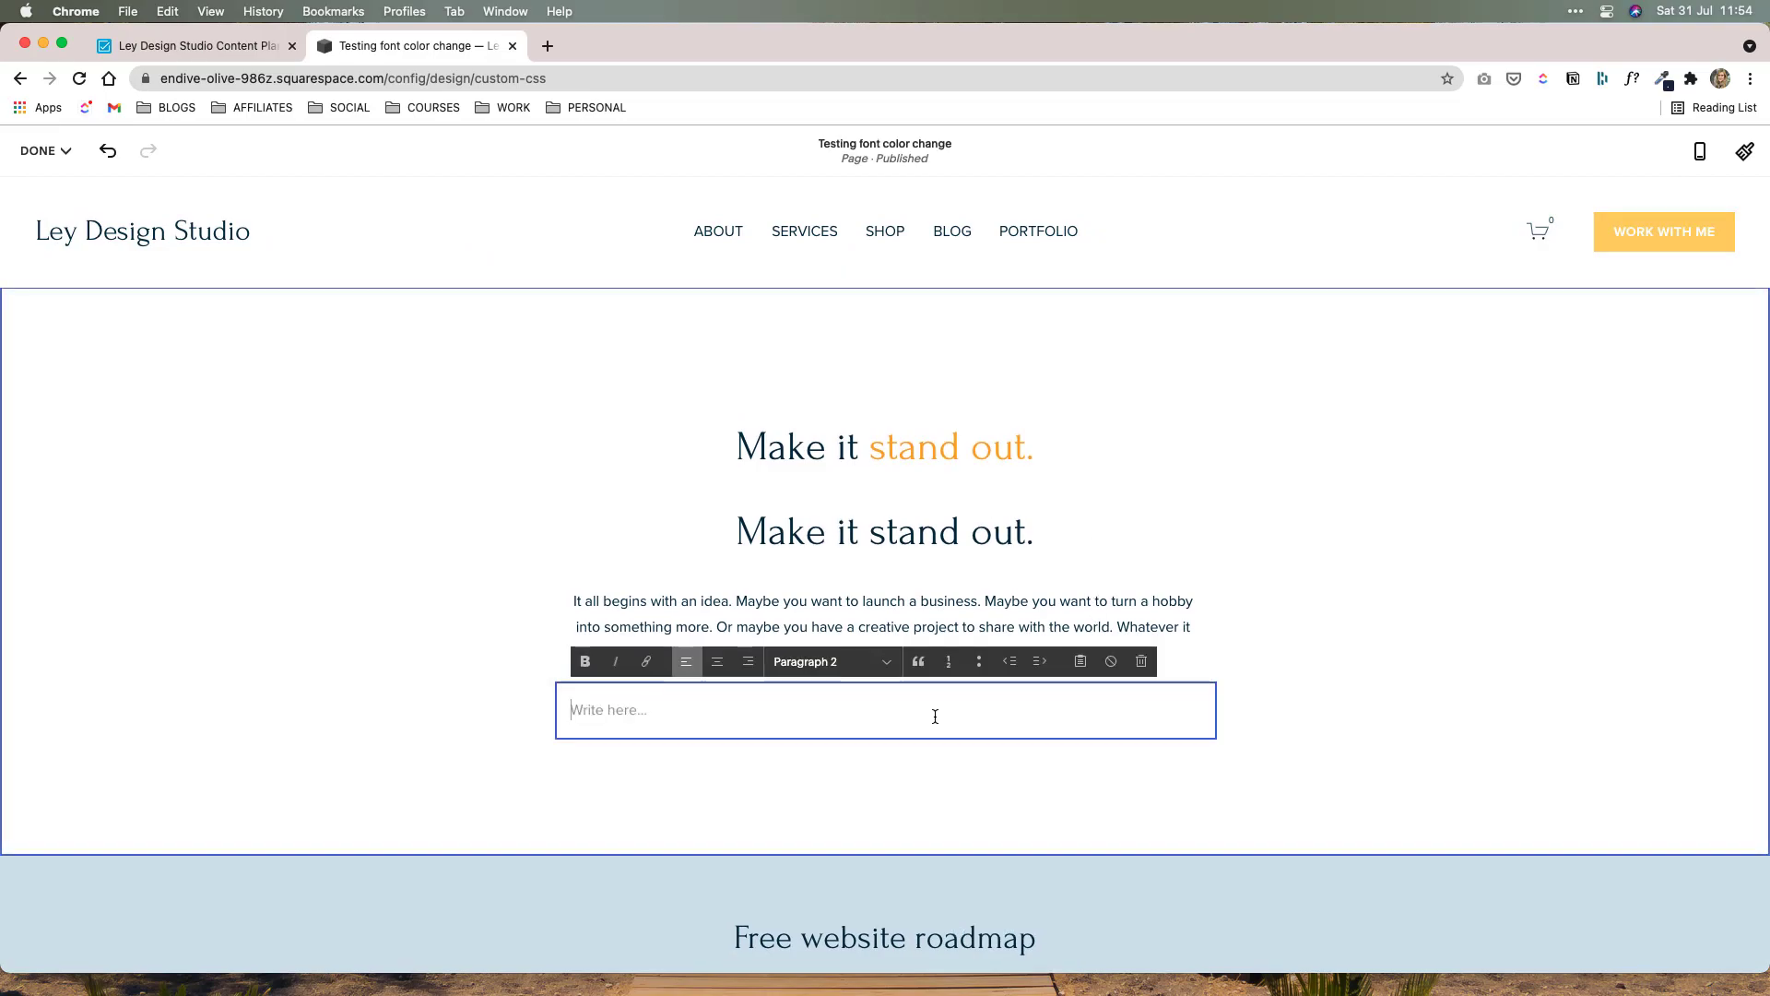
{"action": "type", "text": "This is another text block"}
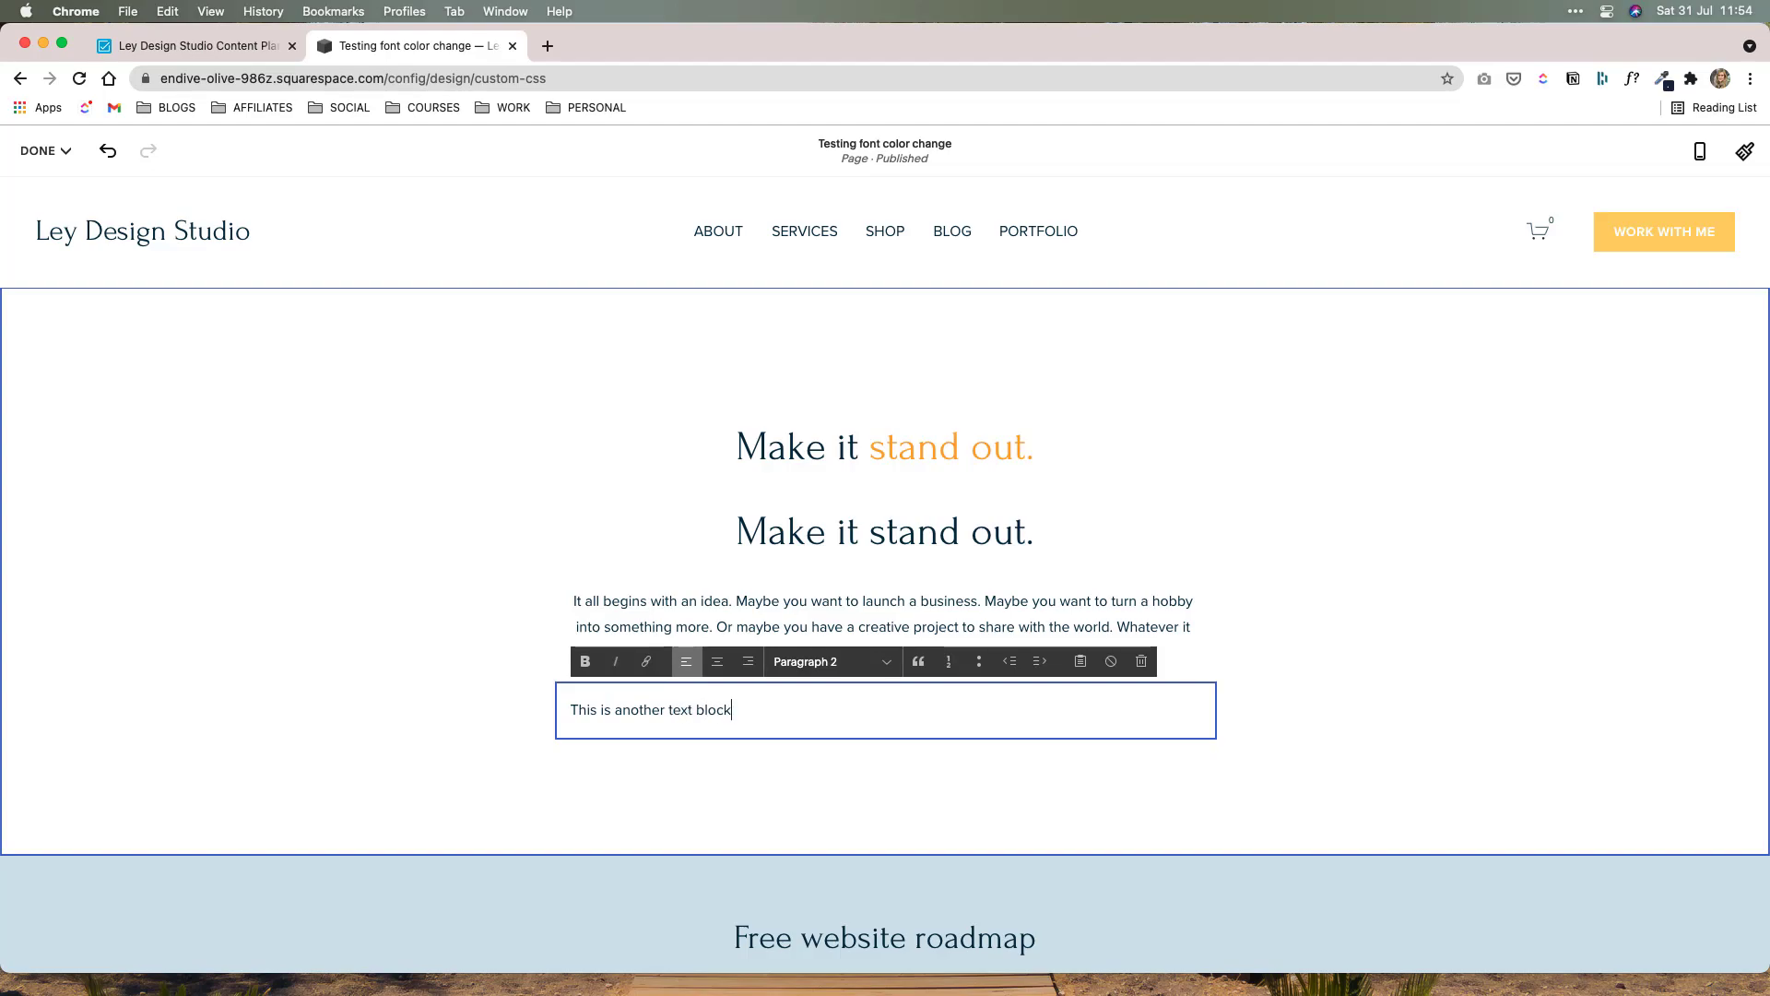
Step: Complete the new text block so it reads "This is another text block and I want to change the color of these words."
{"action": "type", "text": " and I want to change"}
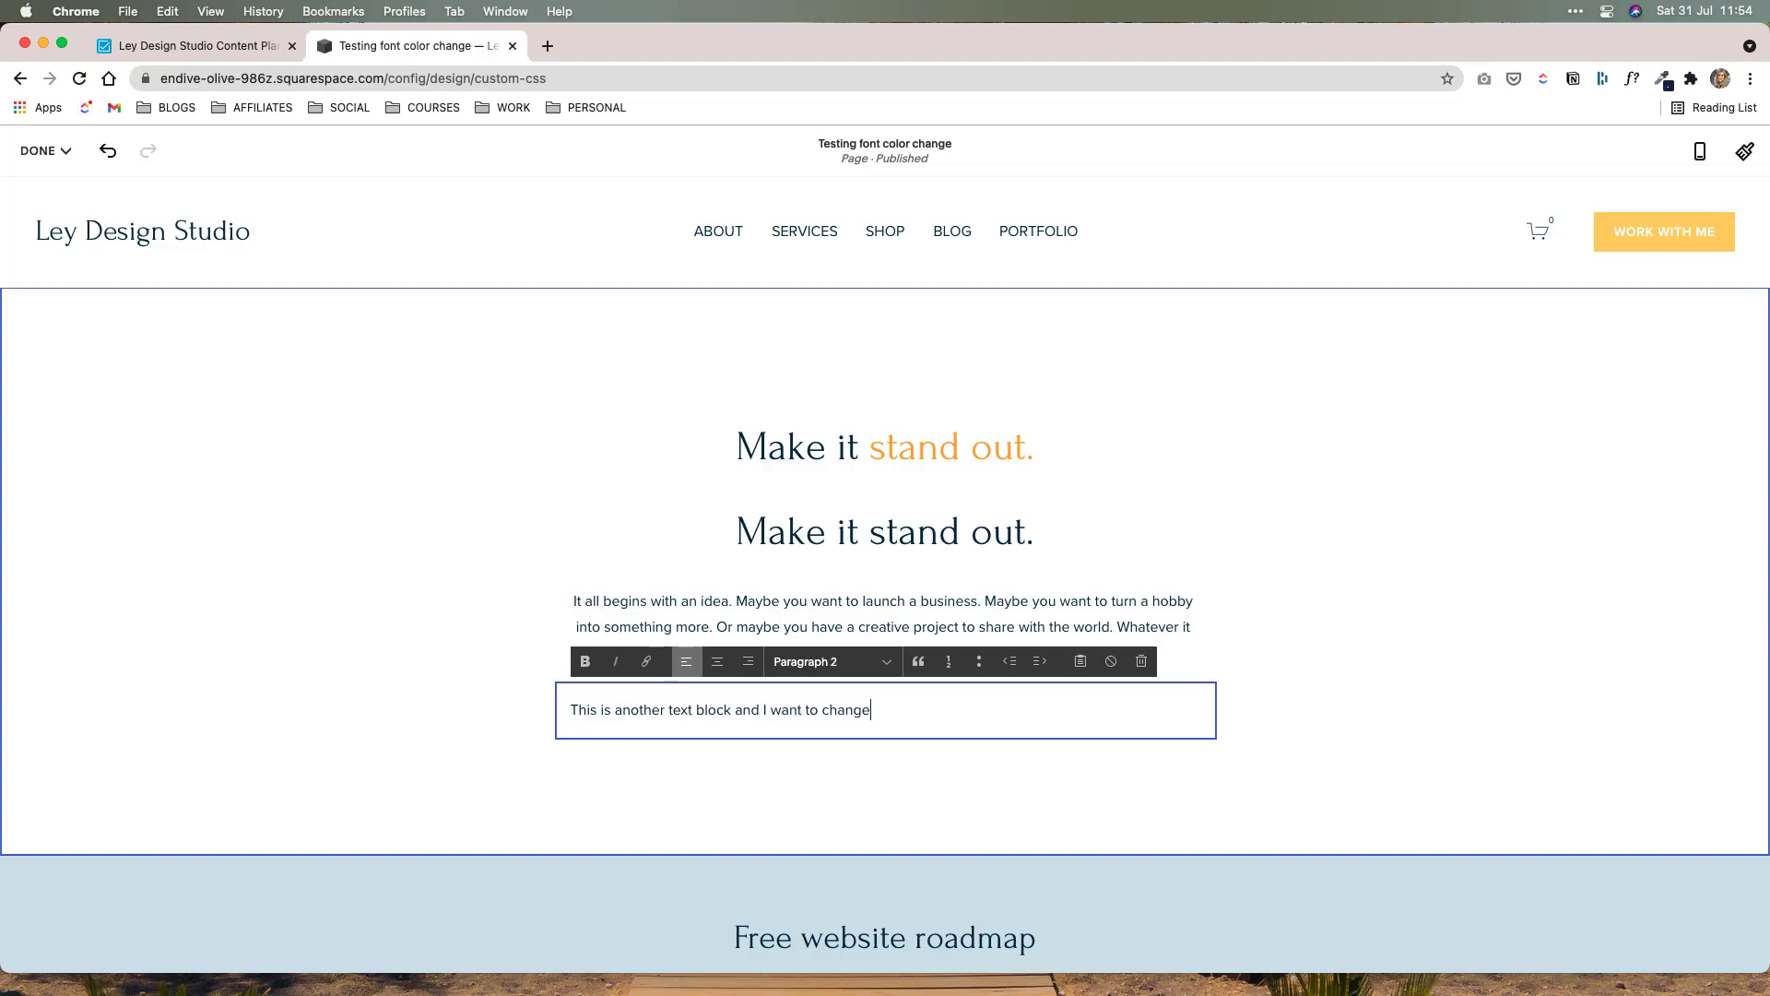
{"action": "type", "text": " the color of these words."}
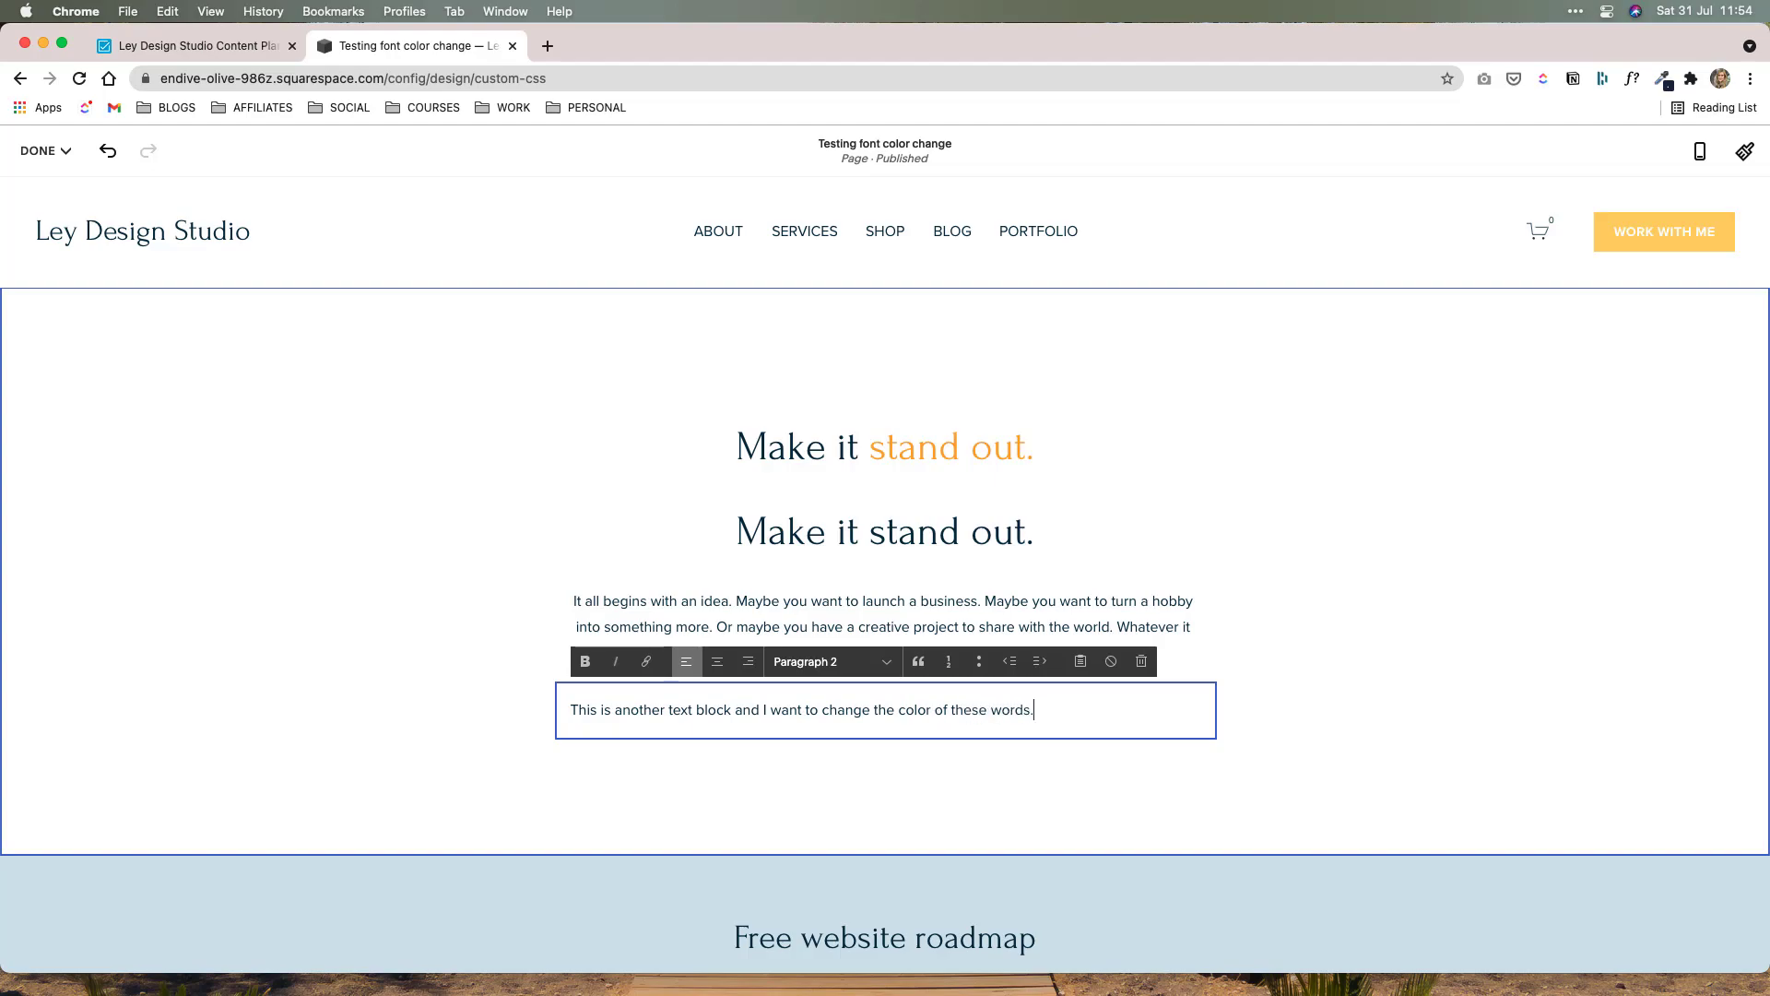
{"action": "left_click_drag", "start_coordinate": [898, 711], "coordinate": [1062, 716]}
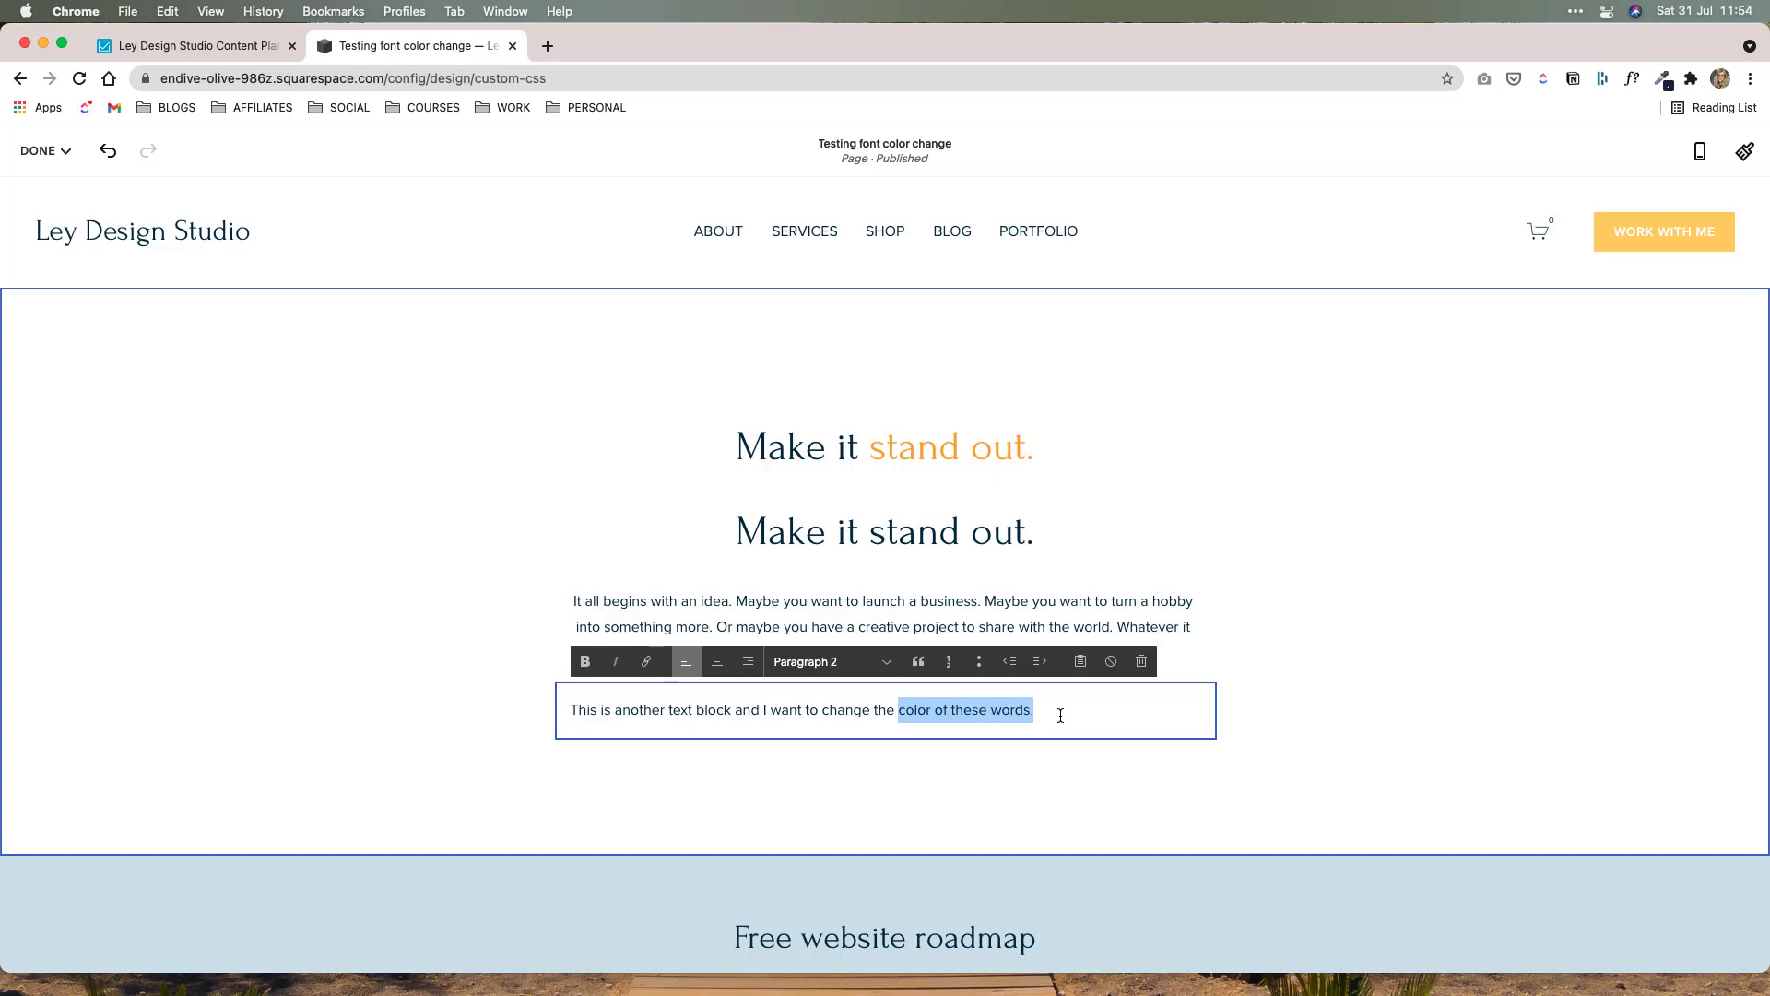
{"action": "left_click", "coordinate": [903, 716]}
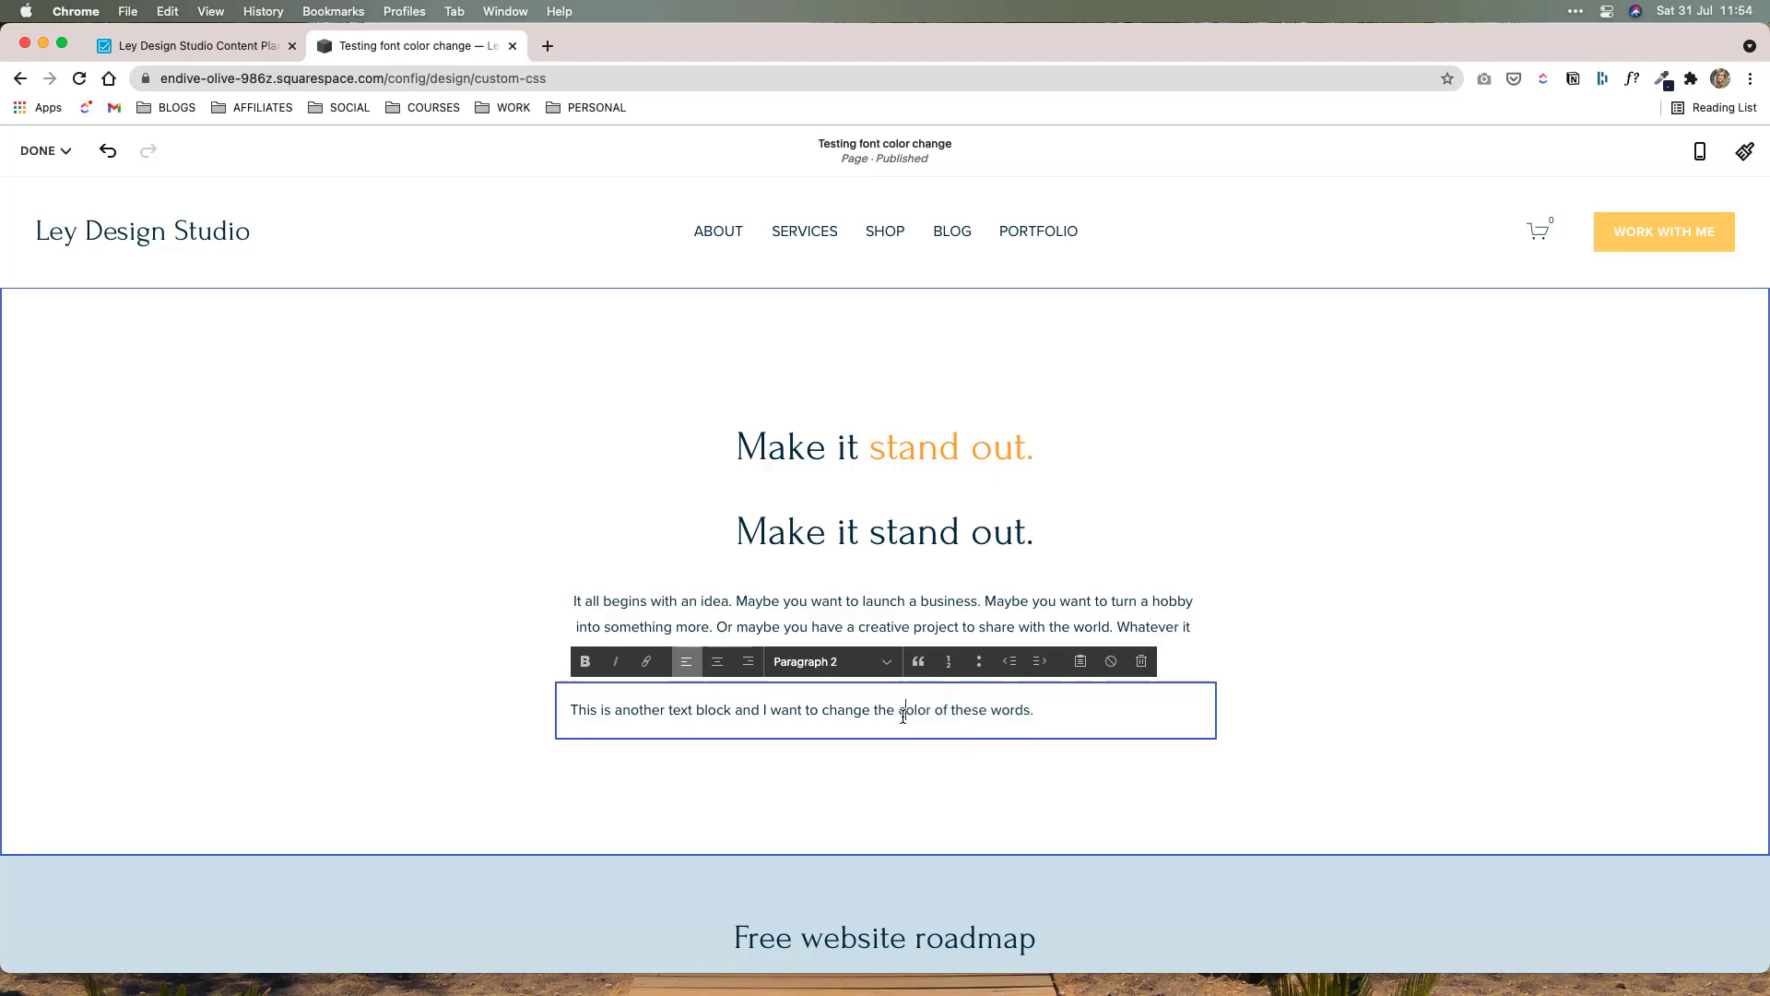
{"action": "left_click", "coordinate": [1035, 711]}
{"action": "left_click_drag", "start_coordinate": [1037, 712], "coordinate": [870, 710]}
{"action": "left_click", "coordinate": [934, 706]}
{"action": "left_click_drag", "start_coordinate": [1022, 711], "coordinate": [551, 706]}
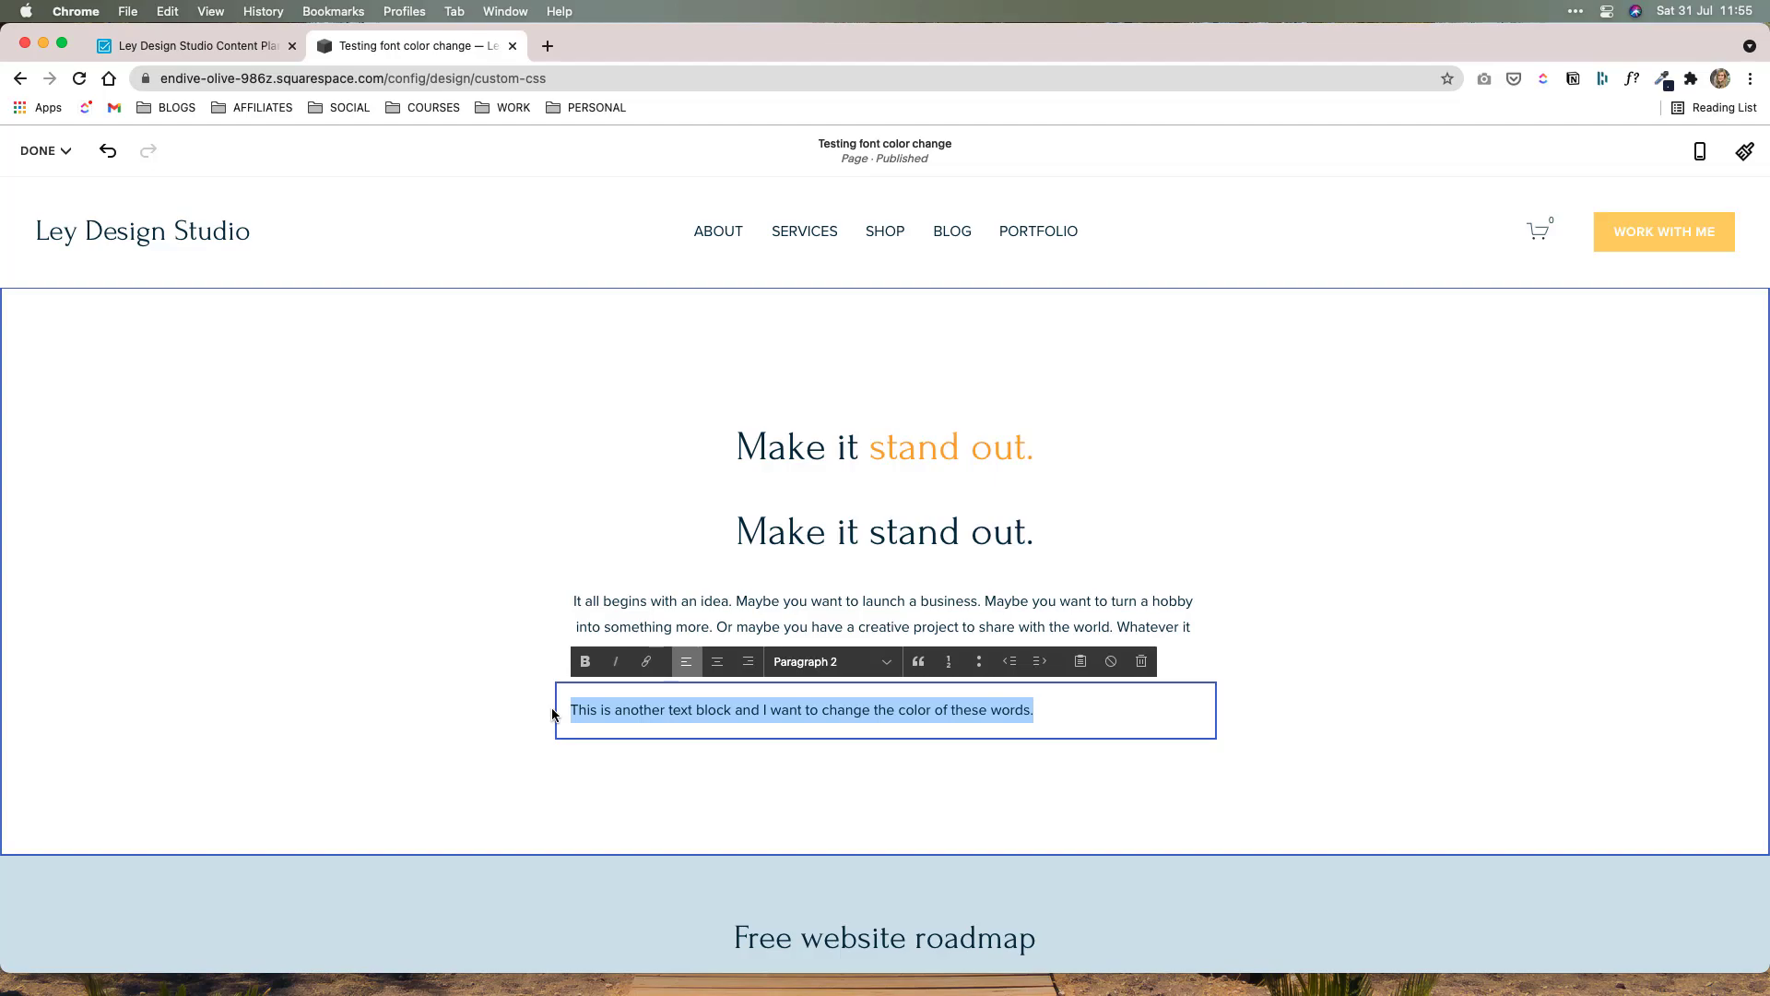
Step: Remove the extra text block below the paragraph
{"action": "left_click", "coordinate": [1275, 720]}
{"action": "left_click", "coordinate": [626, 656]}
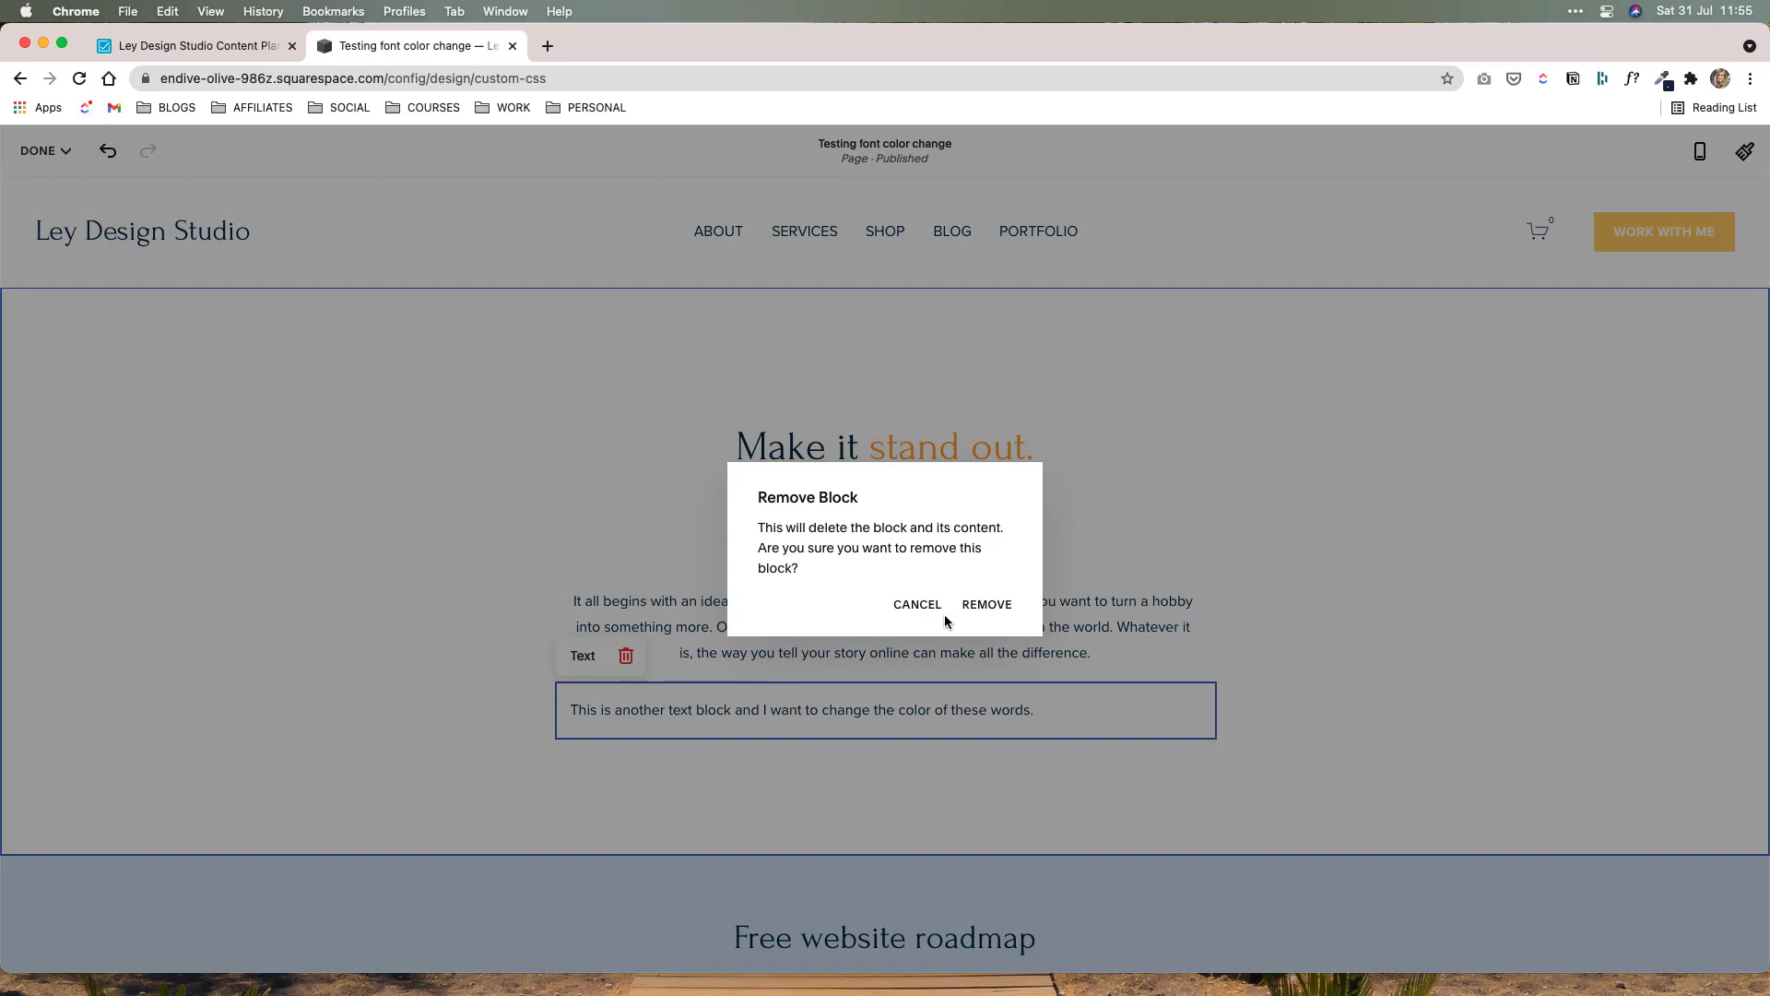
{"action": "left_click", "coordinate": [987, 604]}
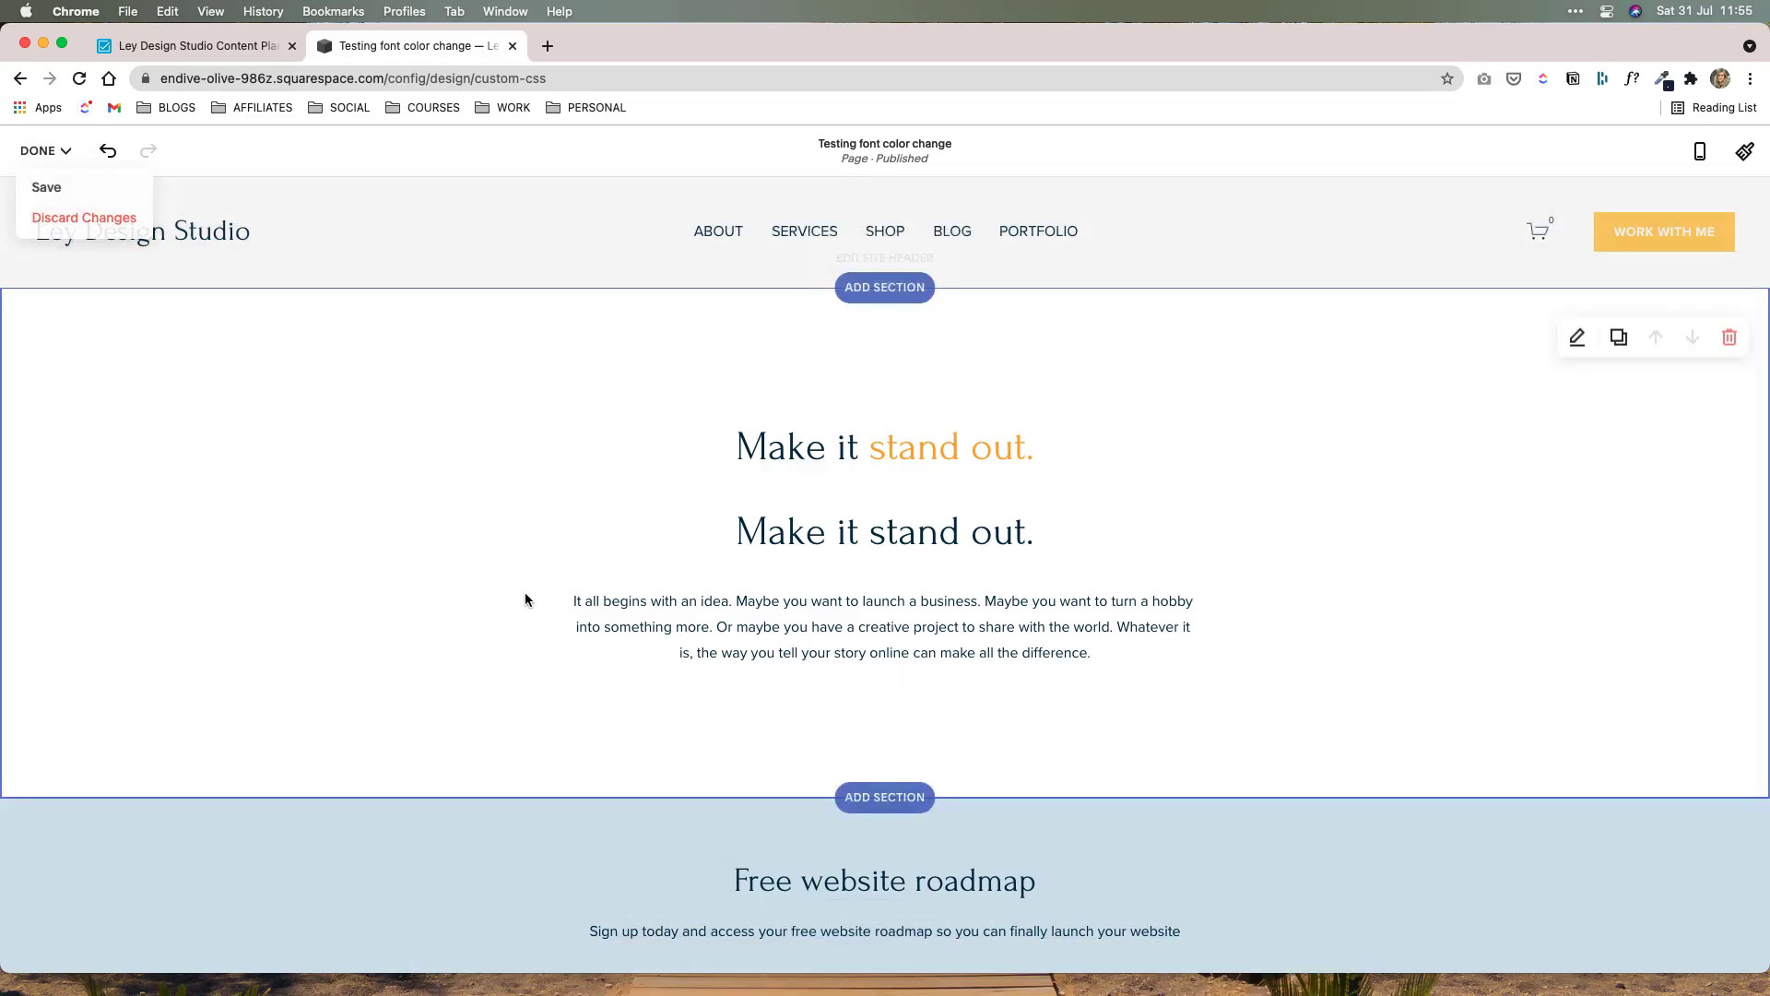
Step: Make the words "stand out" bold in the second "Make it stand out." heading
{"action": "left_click", "coordinate": [604, 530]}
{"action": "left_click", "coordinate": [923, 541]}
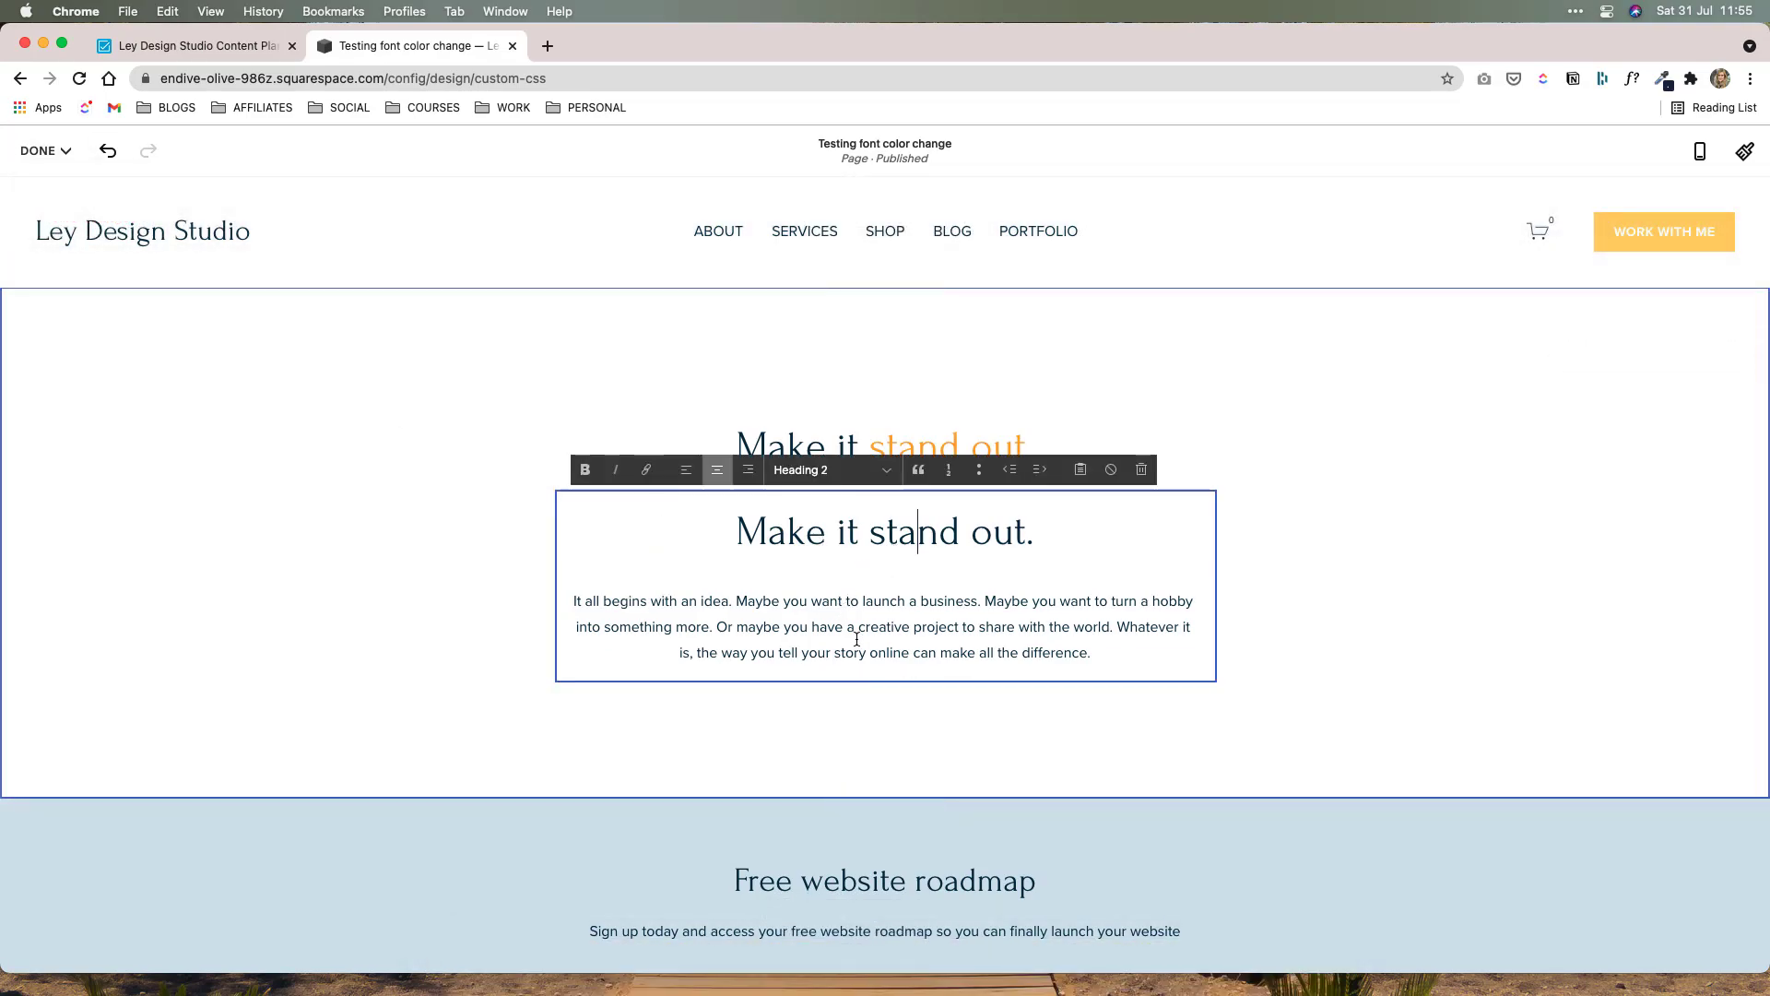
{"action": "left_click_drag", "start_coordinate": [872, 536], "coordinate": [1021, 533]}
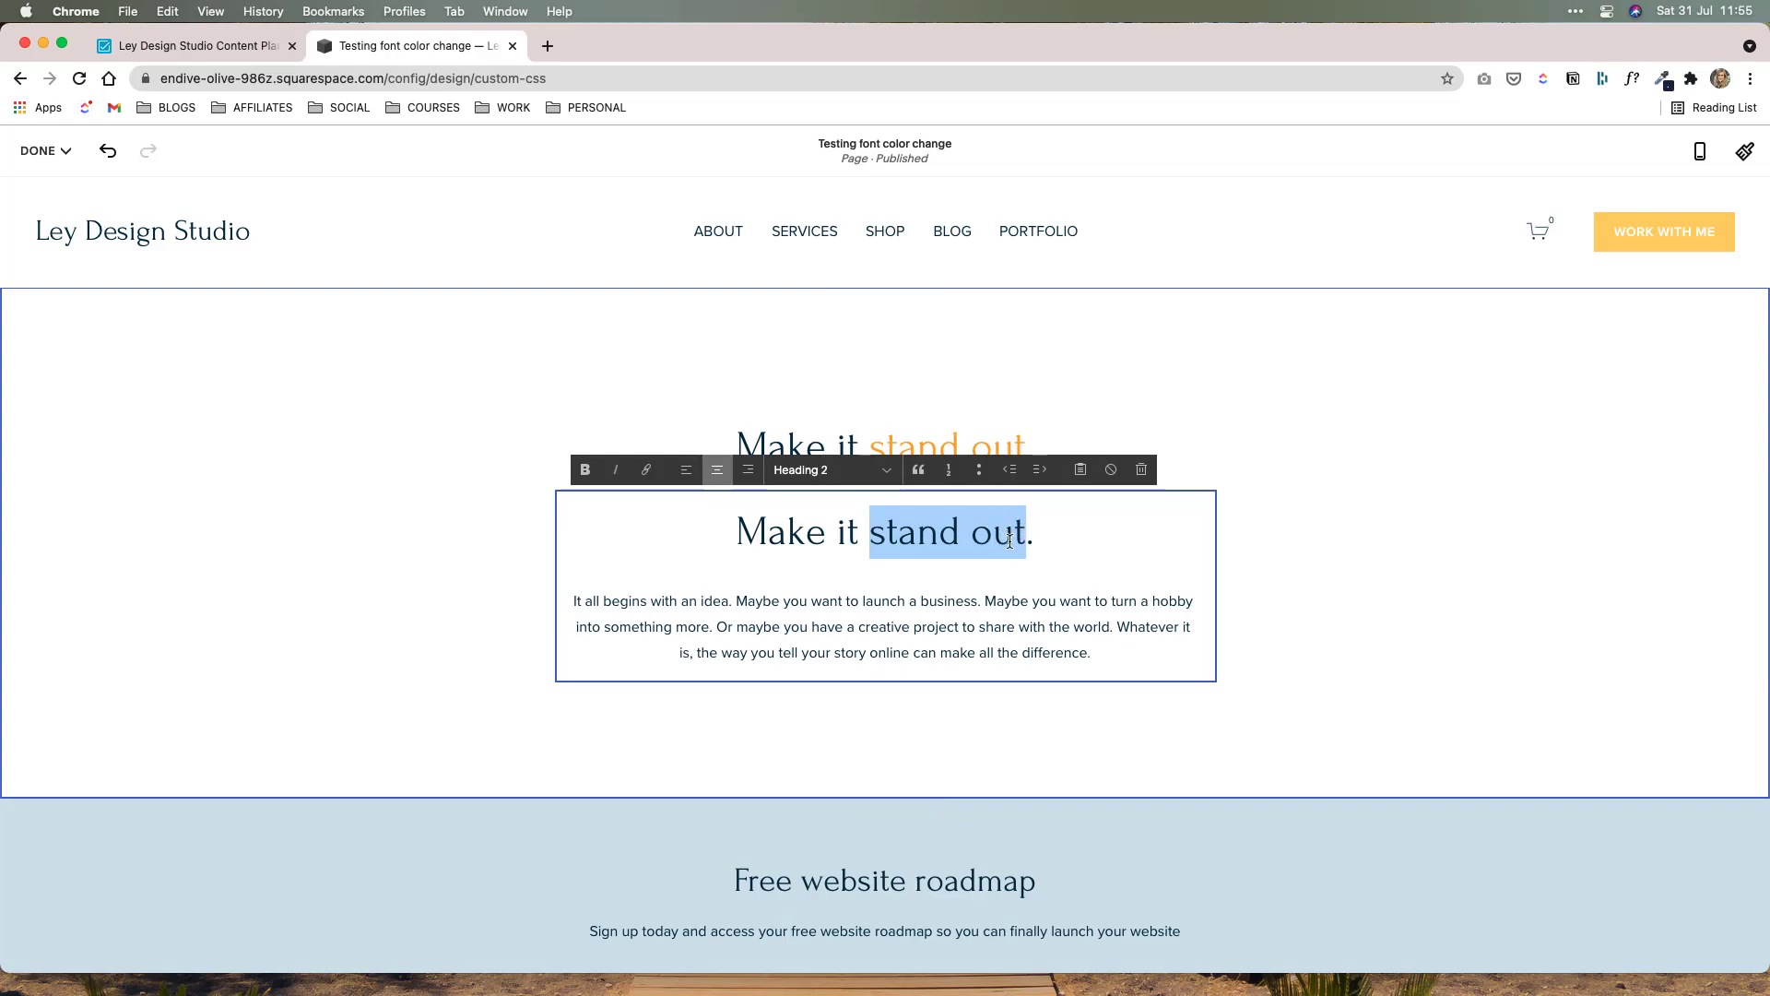
{"action": "left_click", "coordinate": [585, 472]}
{"action": "left_click", "coordinate": [1317, 554]}
Step: Save the page edits and add the rule h2 strong{color:red;} below the .accent rule in the custom CSS
{"action": "left_click", "coordinate": [45, 150]}
{"action": "left_click", "coordinate": [43, 185]}
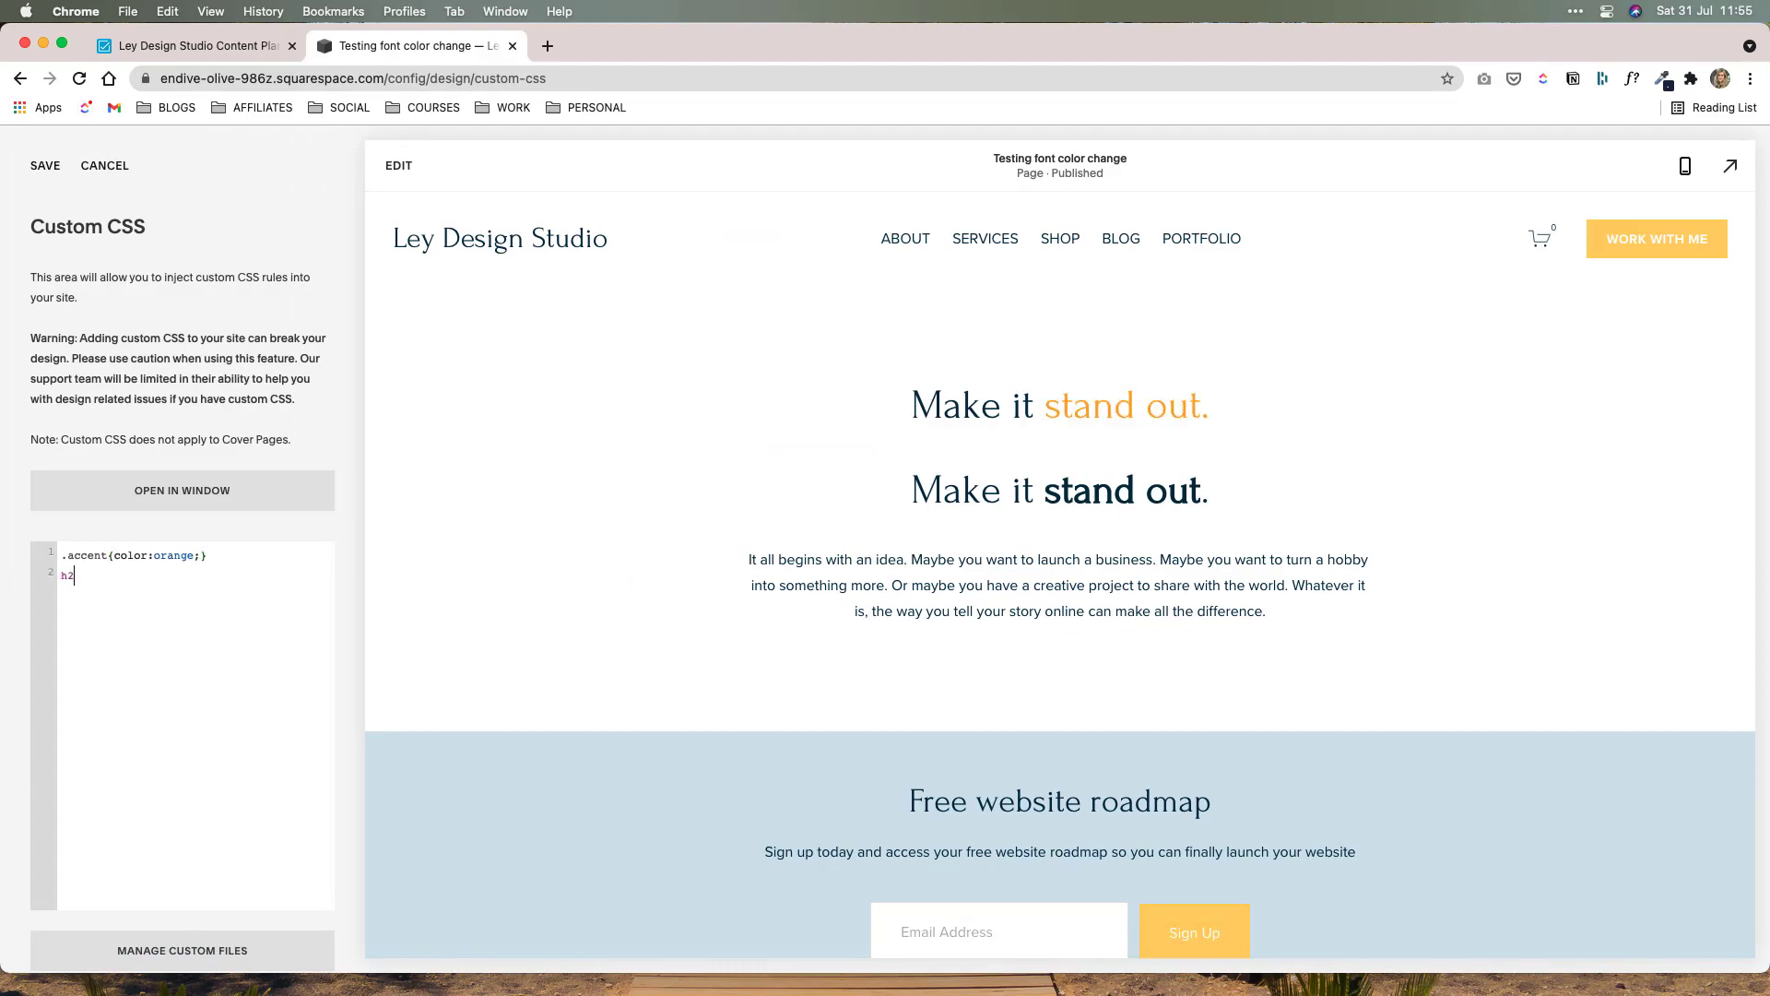
{"action": "type", "text": "stron"}
{"action": "type", "text": "g{color:red;"}
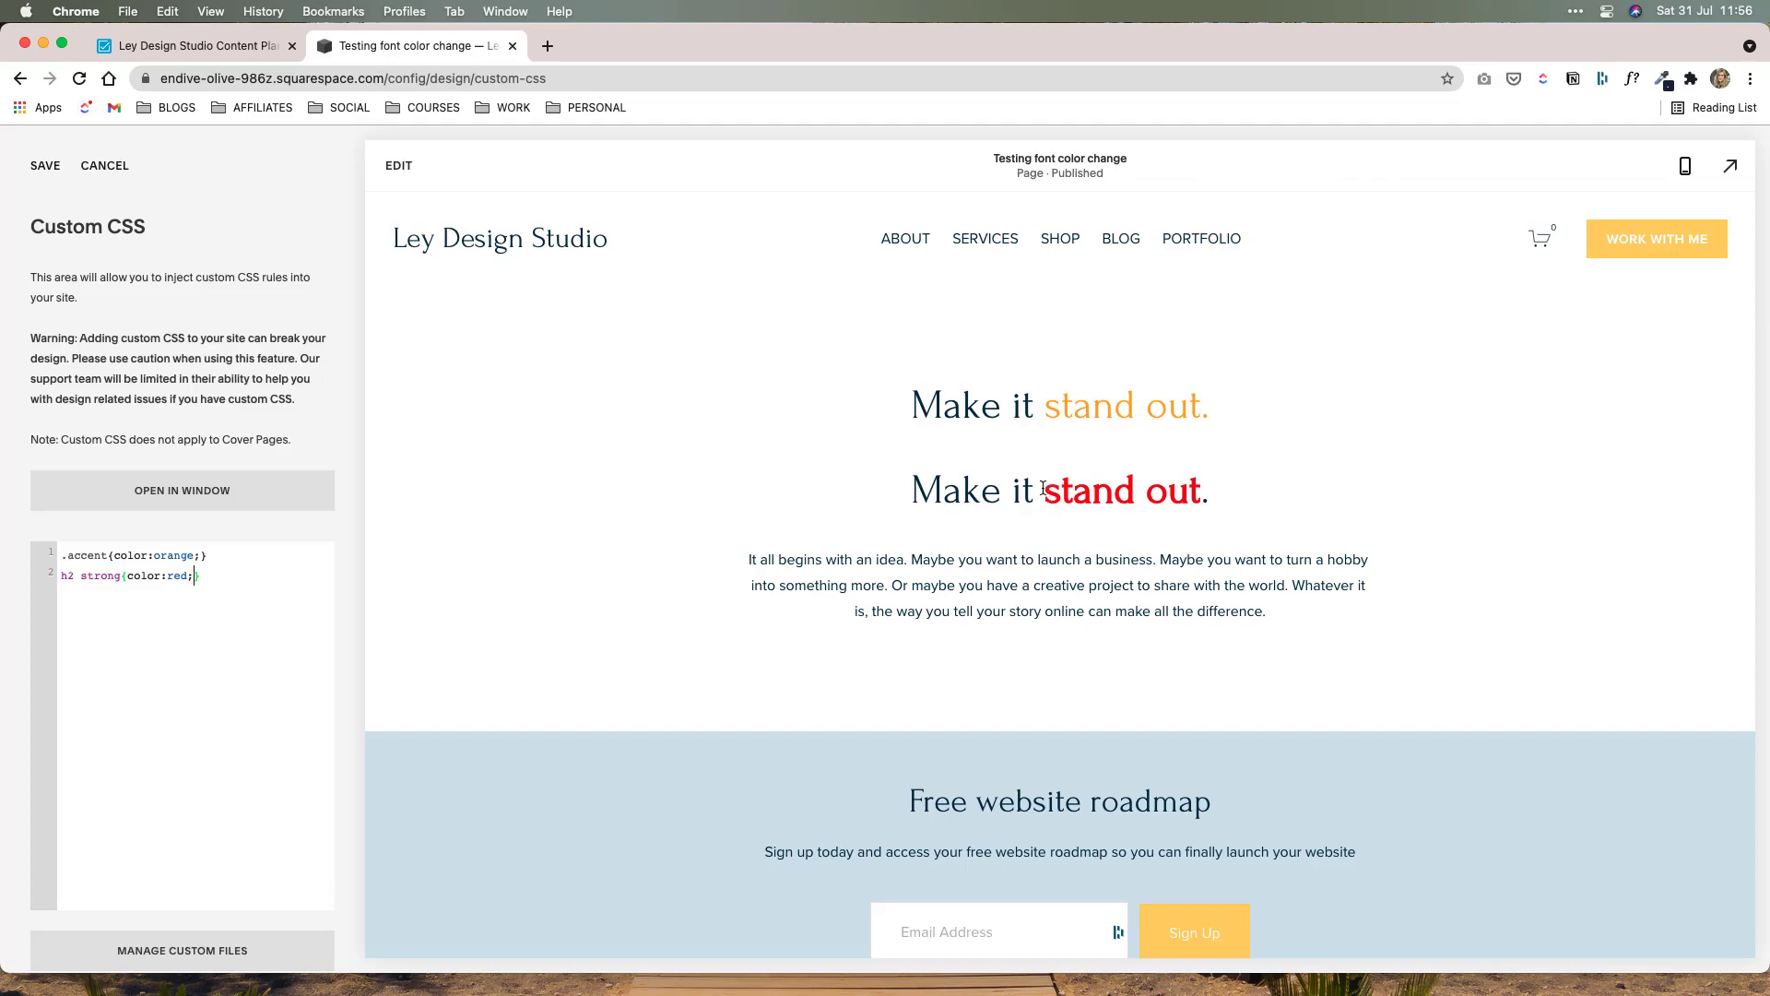
{"action": "left_click_drag", "start_coordinate": [915, 418], "coordinate": [1285, 400]}
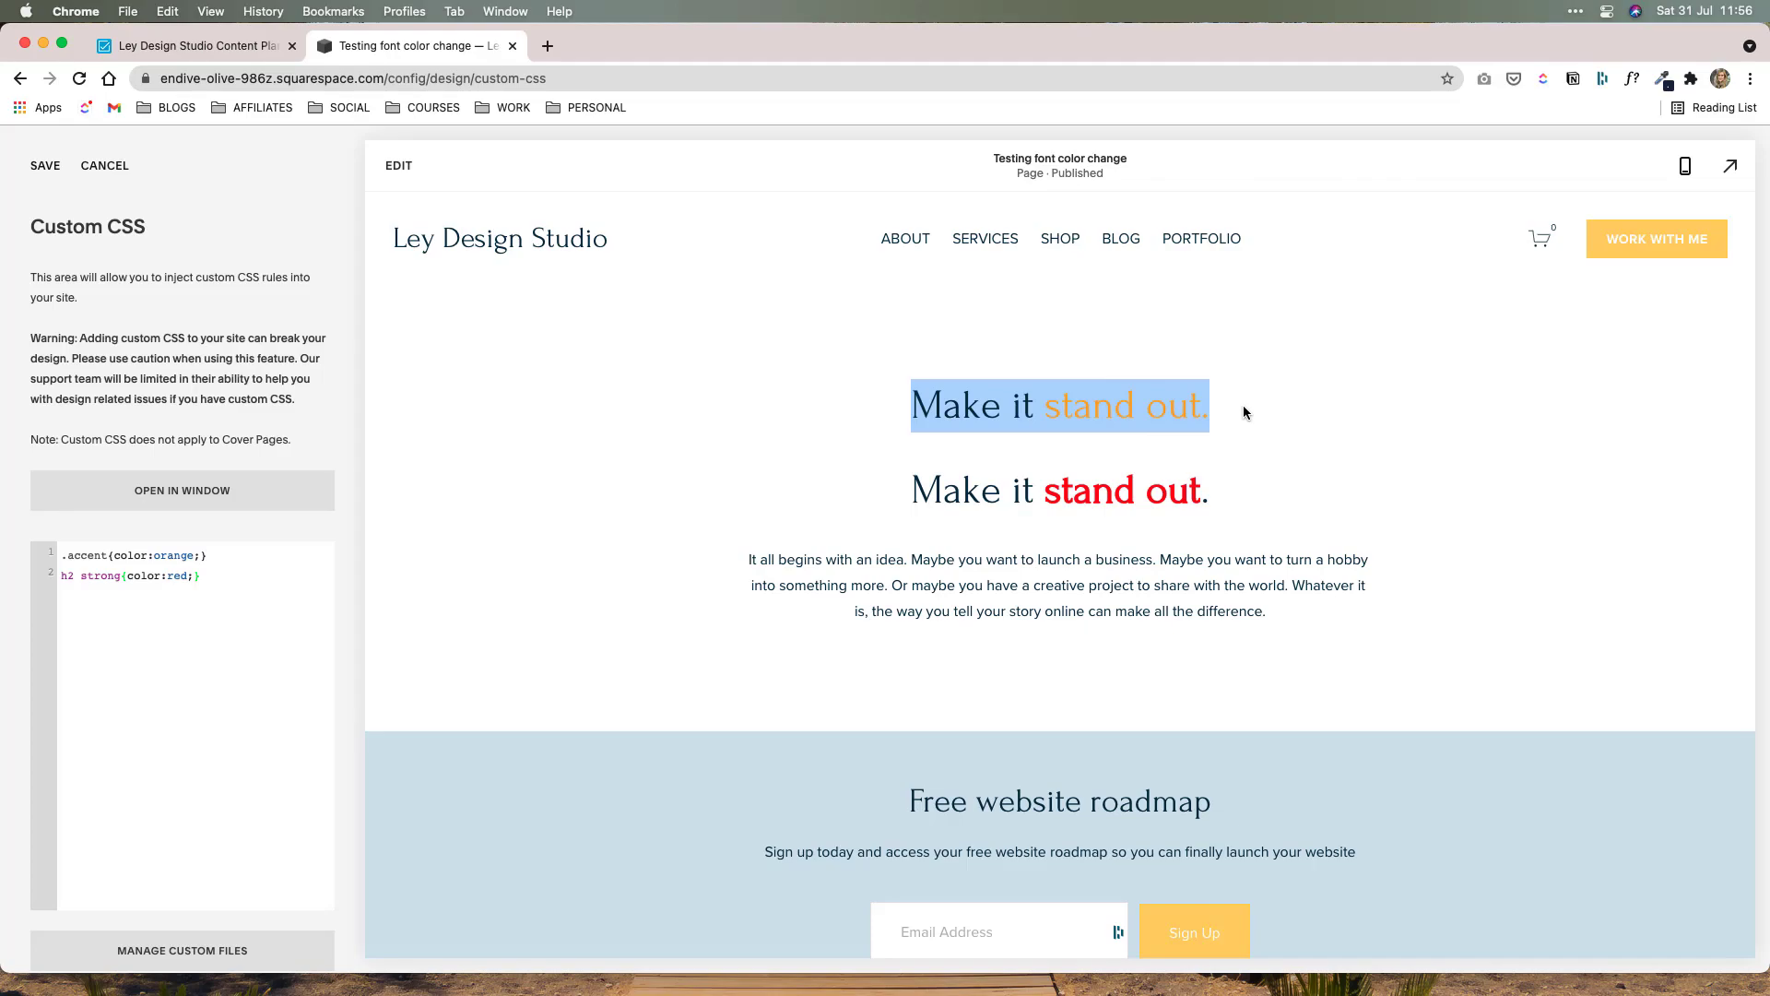
{"action": "left_click_drag", "start_coordinate": [1045, 498], "coordinate": [1204, 500]}
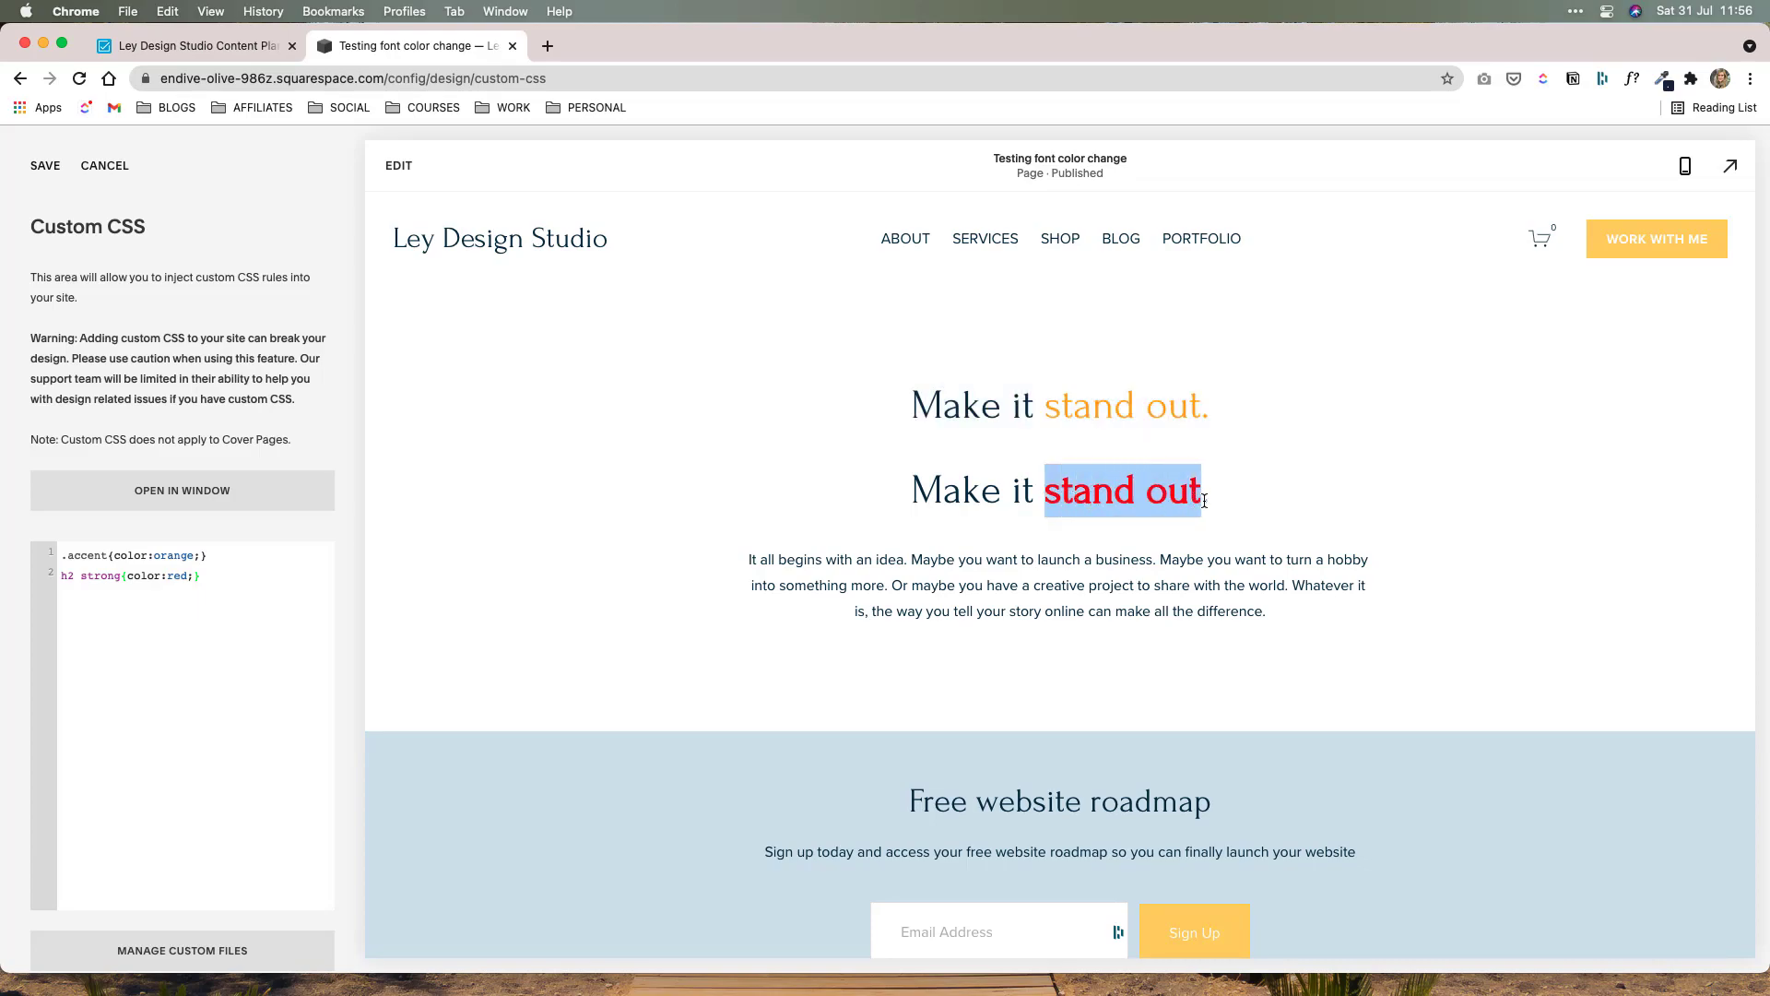
{"action": "left_click_drag", "start_coordinate": [1094, 499], "coordinate": [981, 499]}
{"action": "left_click", "coordinate": [1041, 498]}
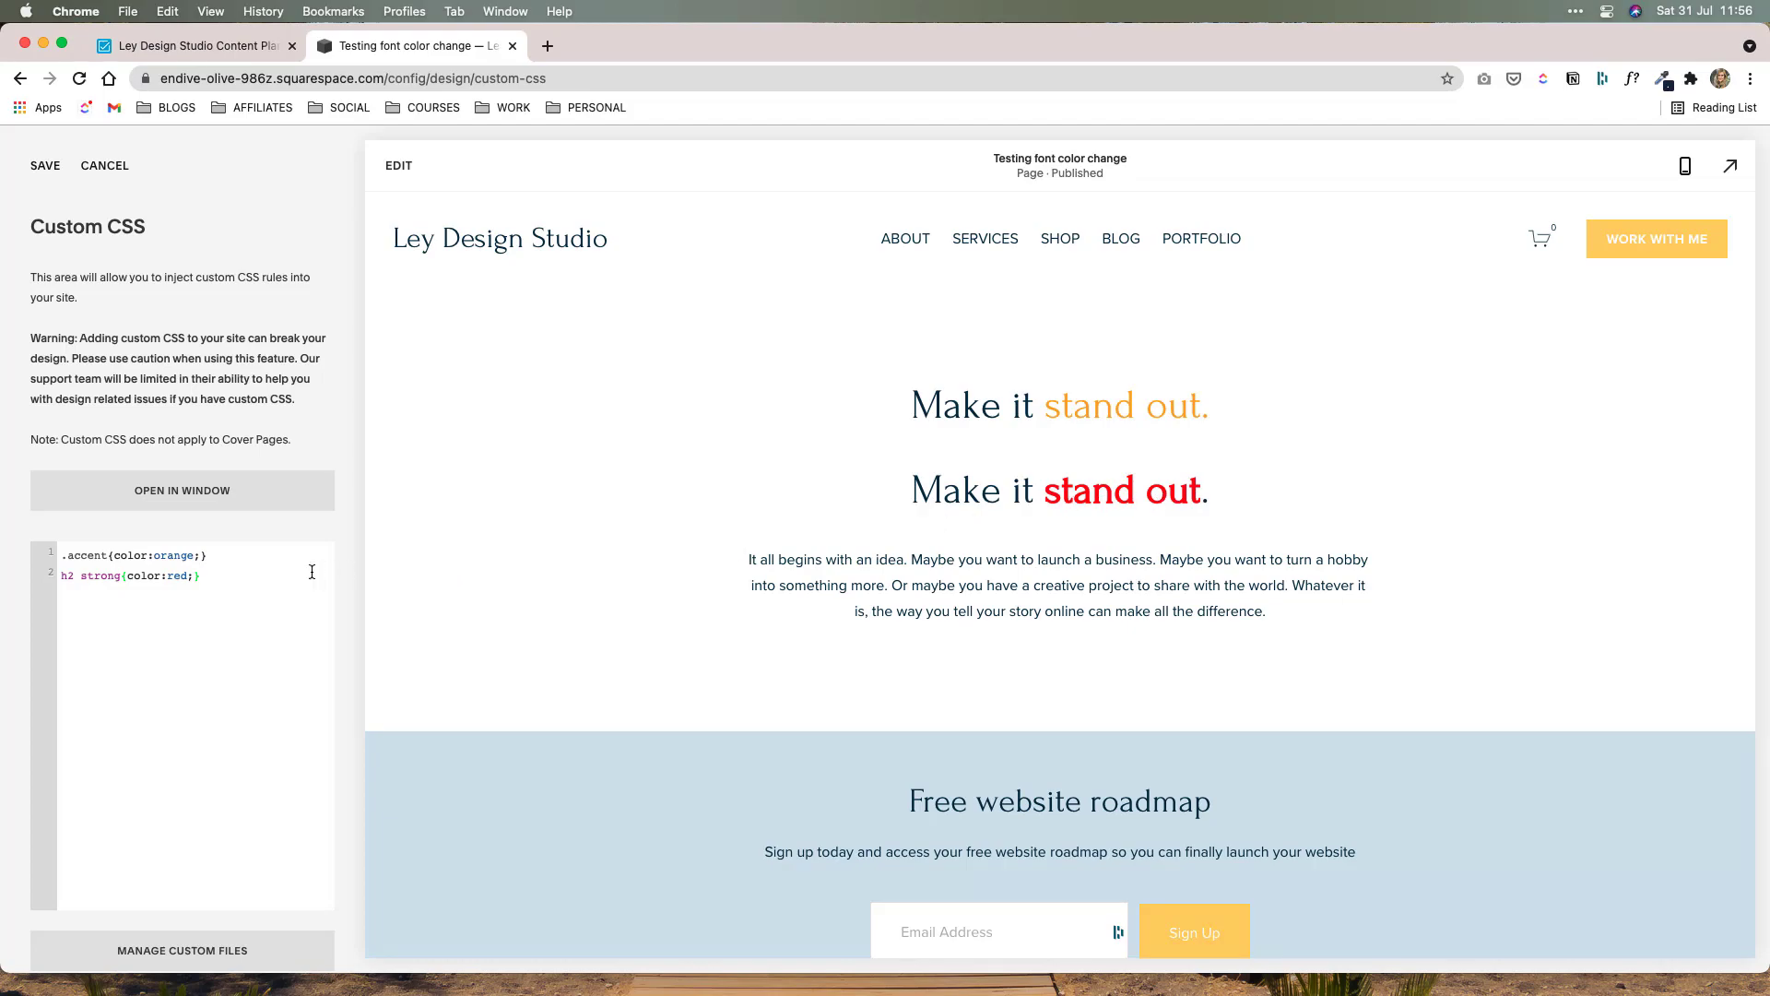
{"action": "left_click_drag", "start_coordinate": [1042, 498], "coordinate": [1193, 496]}
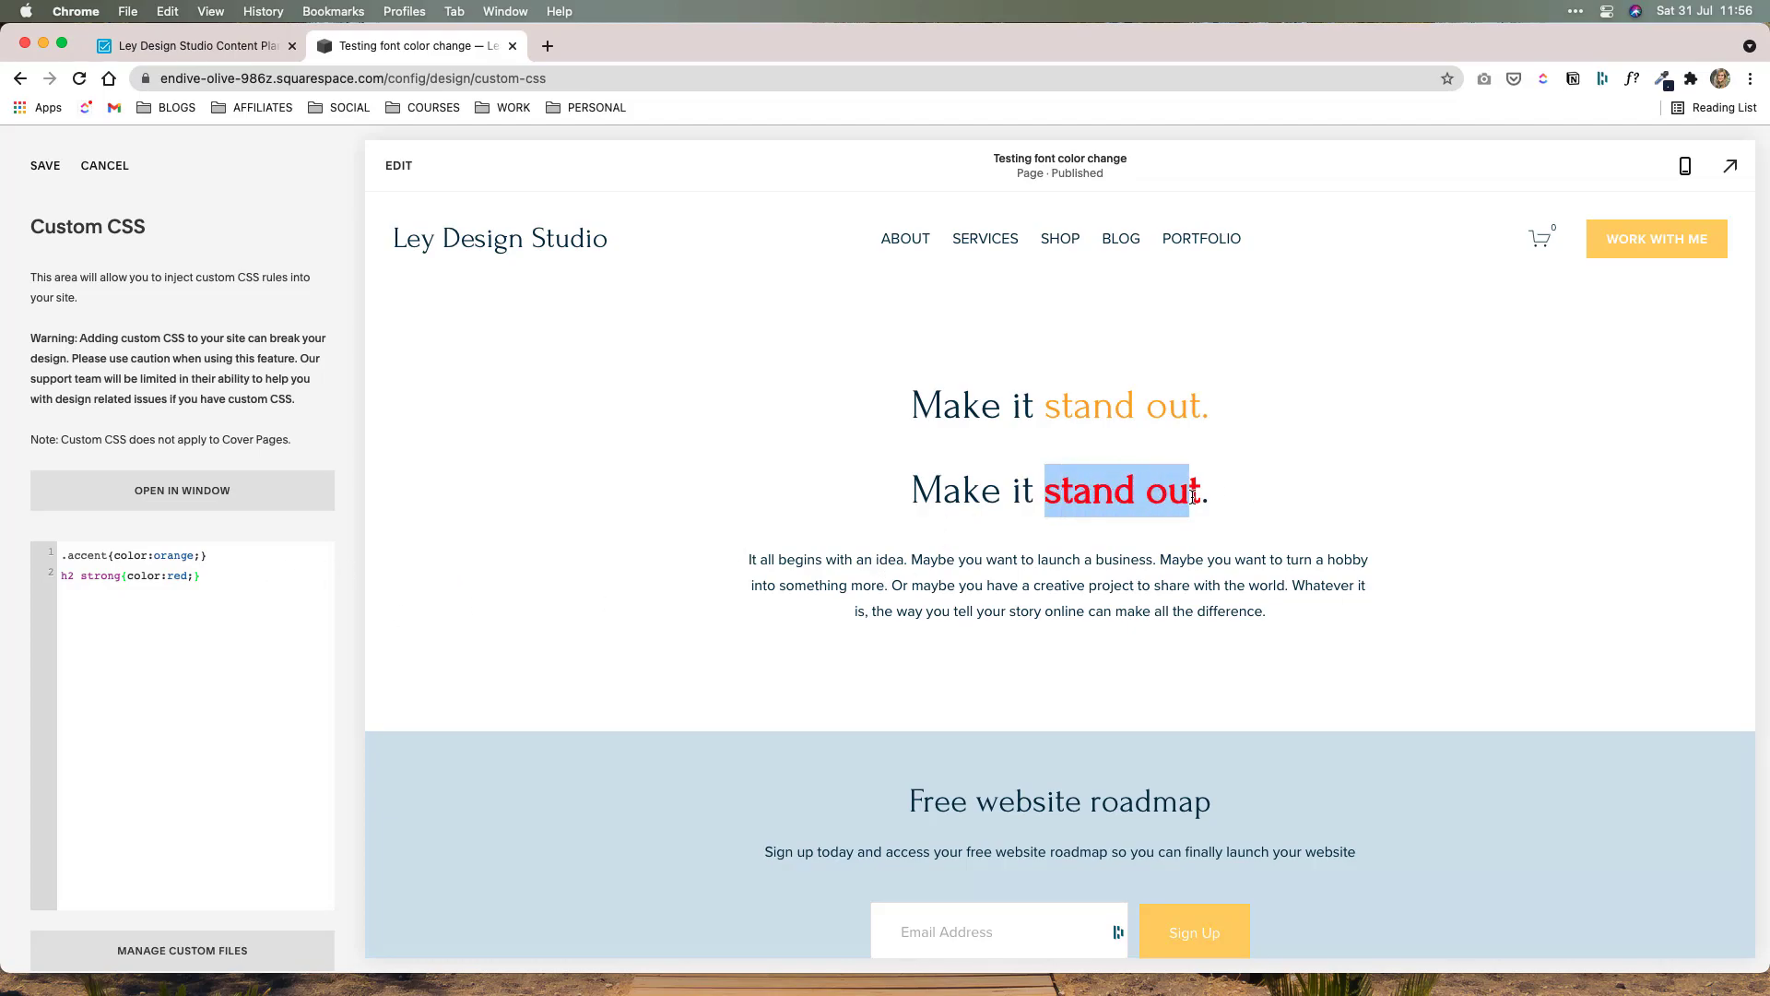
Step: Add font-weight:normal; after color:red; in the custom CSS rule for strong heading text
{"action": "left_click", "coordinate": [193, 578]}
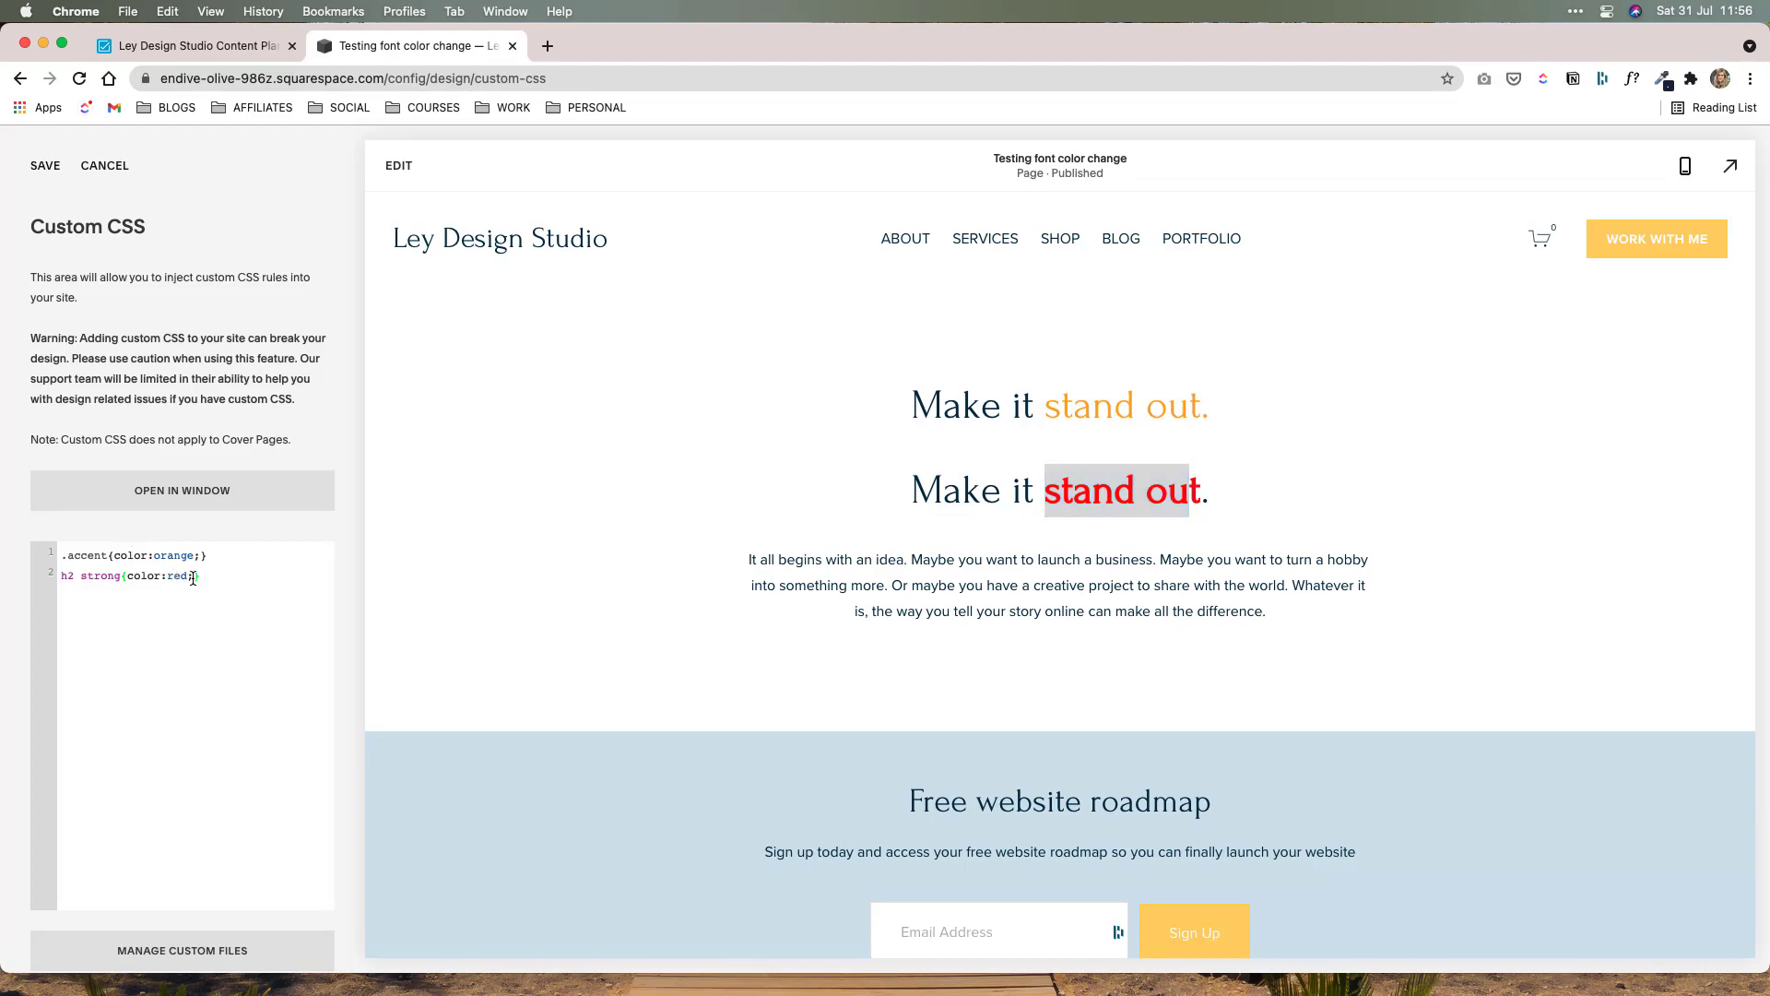
{"action": "type", "text": "font-weight:normal;"}
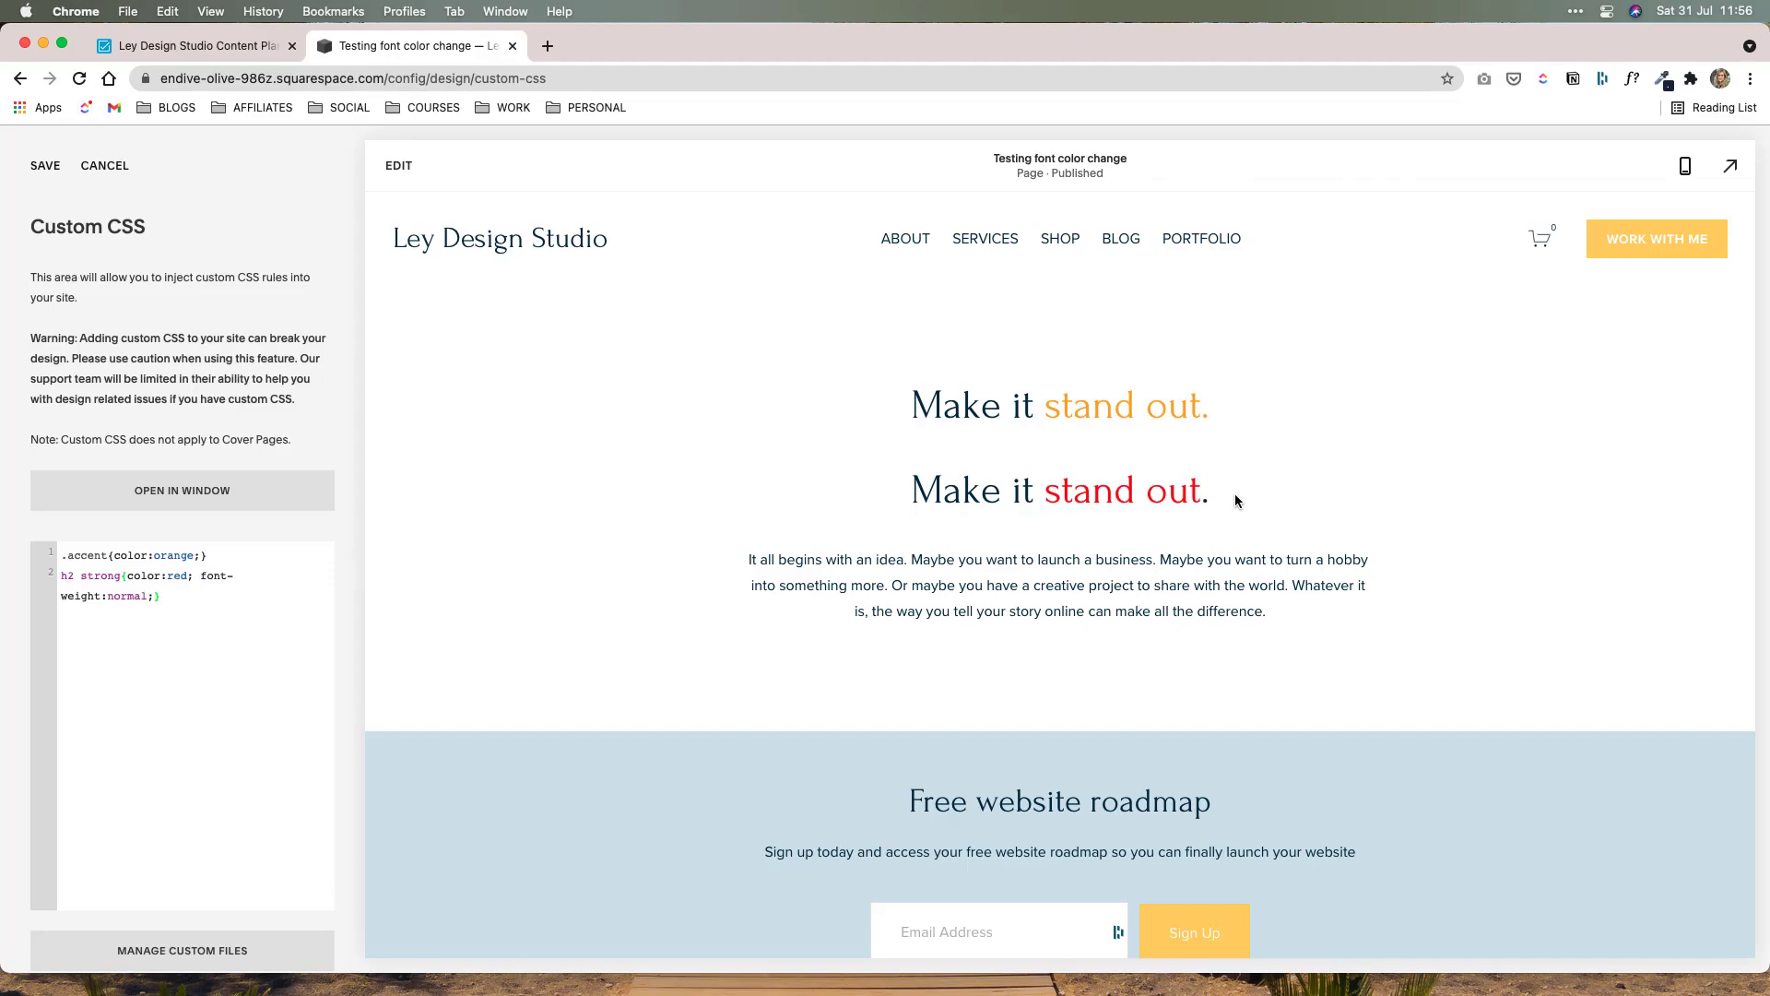
{"action": "left_click_drag", "start_coordinate": [920, 498], "coordinate": [1226, 498]}
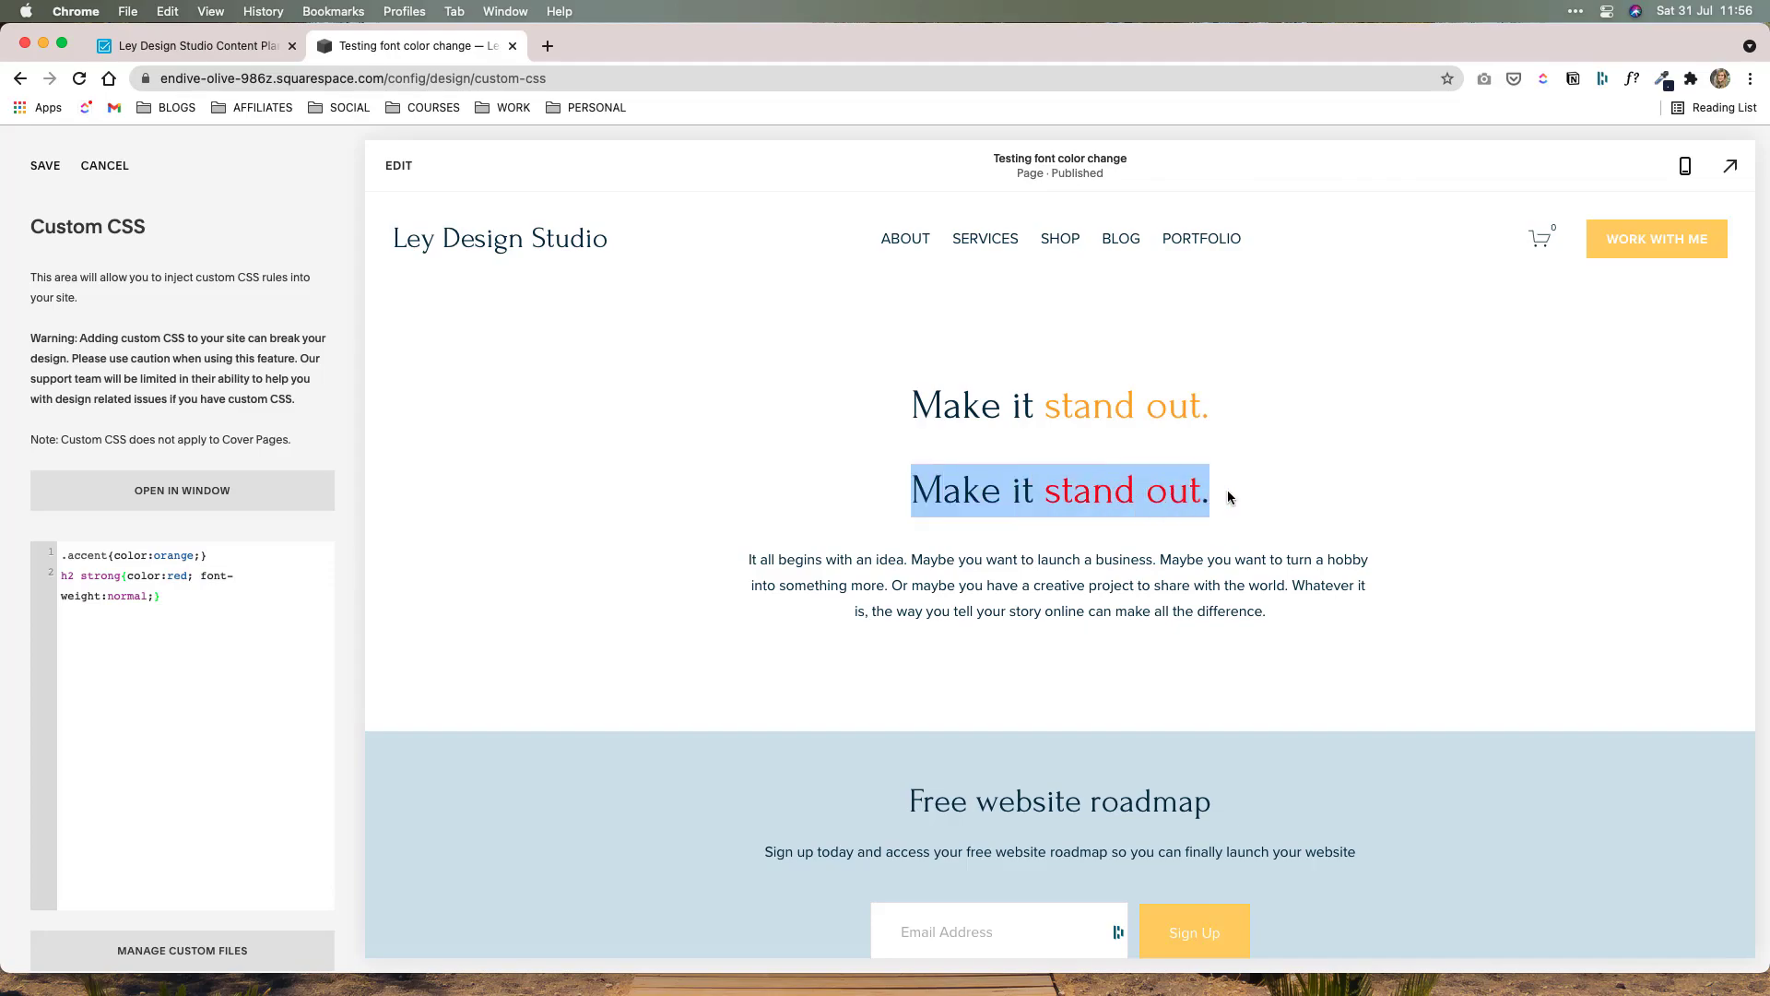
{"action": "left_click", "coordinate": [1225, 498]}
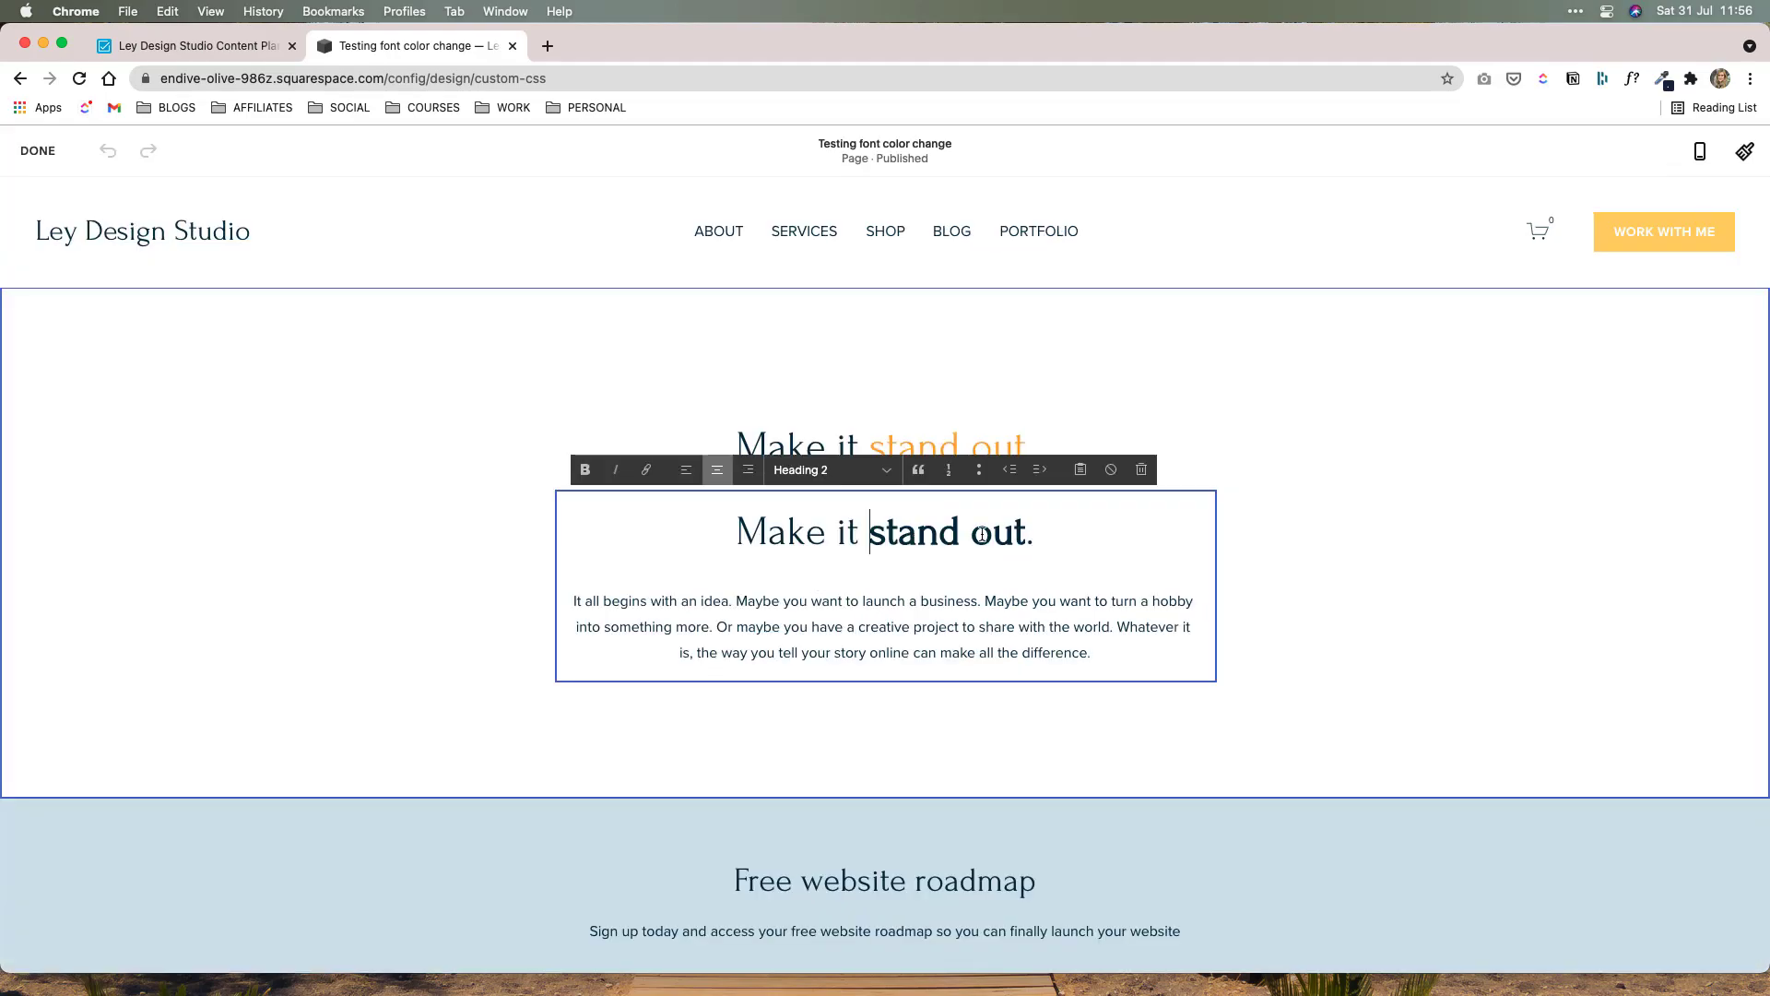
Step: Format the second "Make it stand out." heading as Heading 1 and save the page edits
{"action": "left_click_drag", "start_coordinate": [1044, 540], "coordinate": [713, 538]}
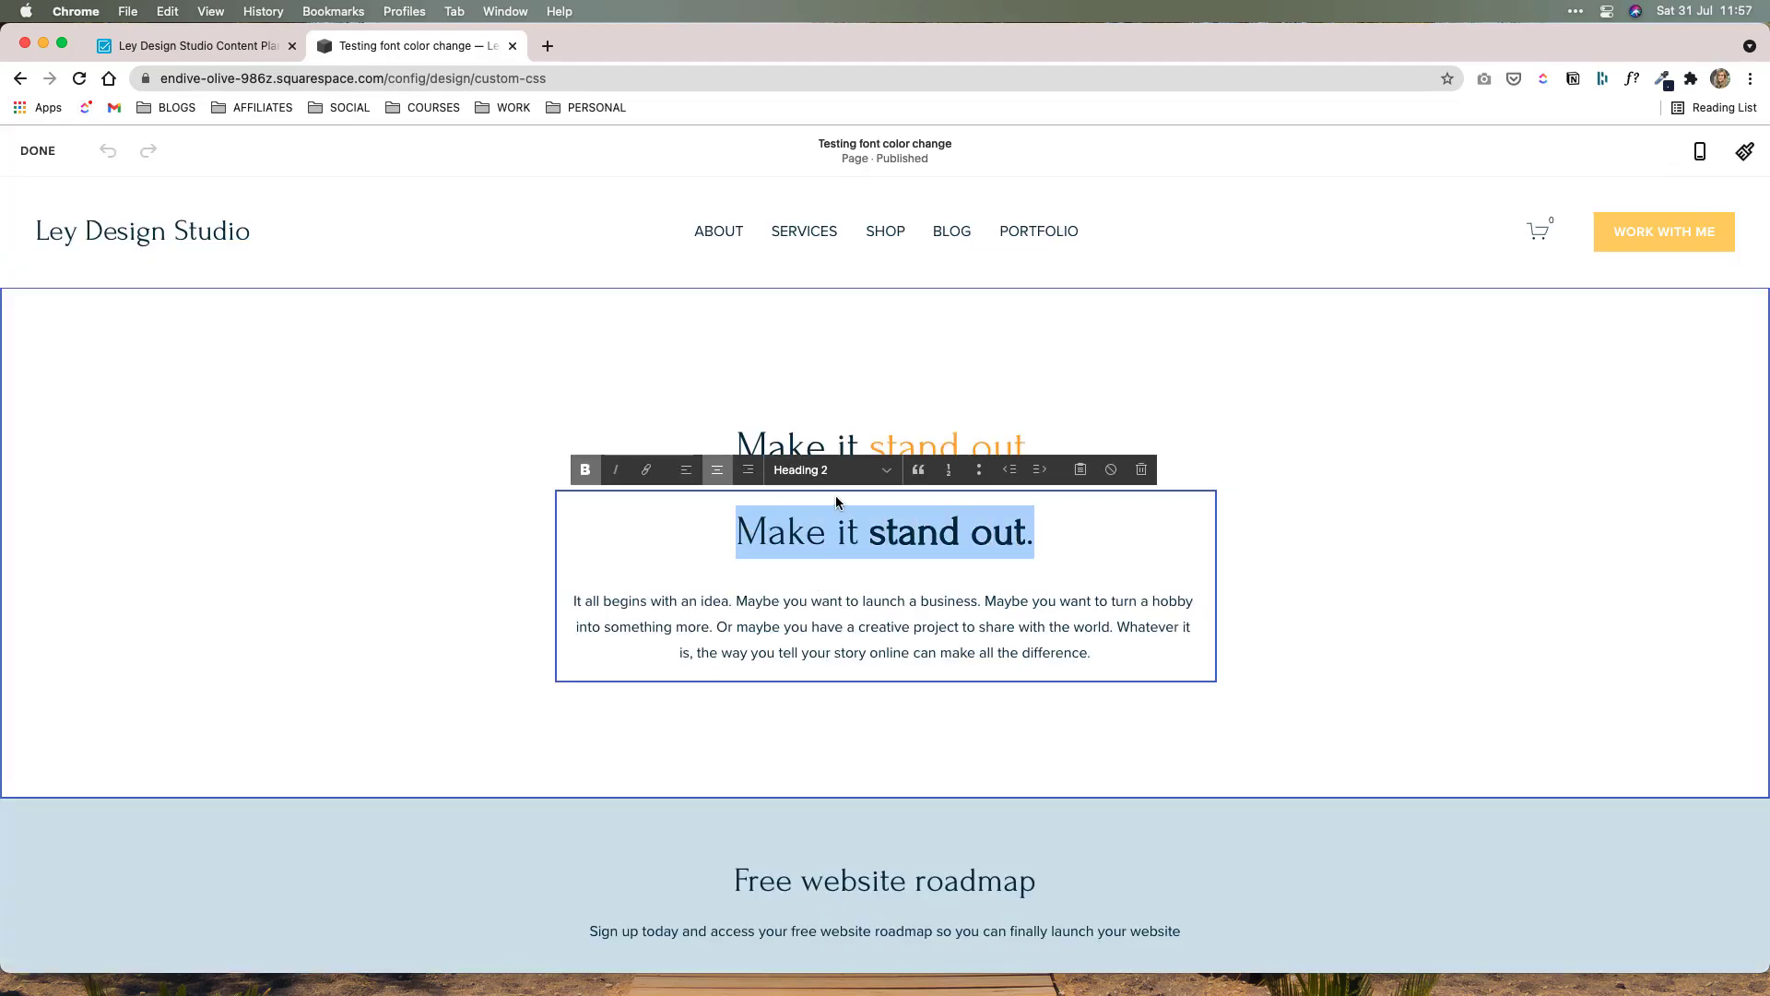
{"action": "left_click", "coordinate": [842, 471]}
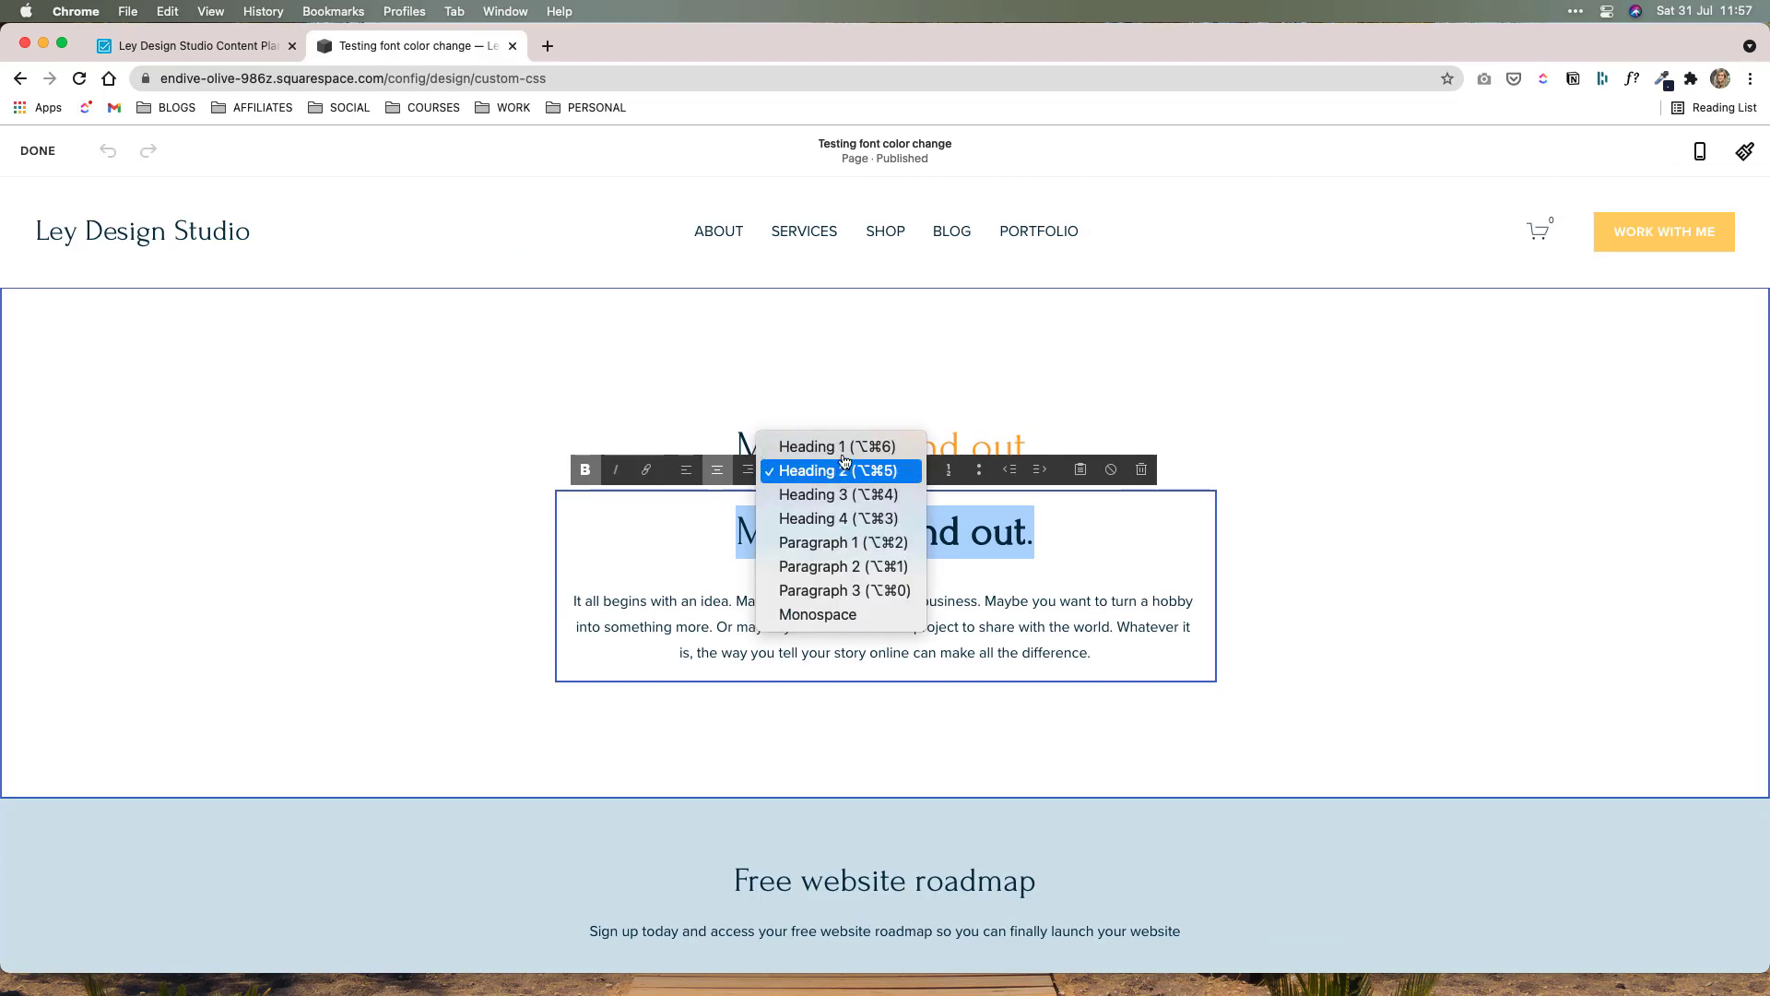
{"action": "left_click", "coordinate": [847, 448]}
{"action": "left_click_drag", "start_coordinate": [1108, 548], "coordinate": [869, 551]}
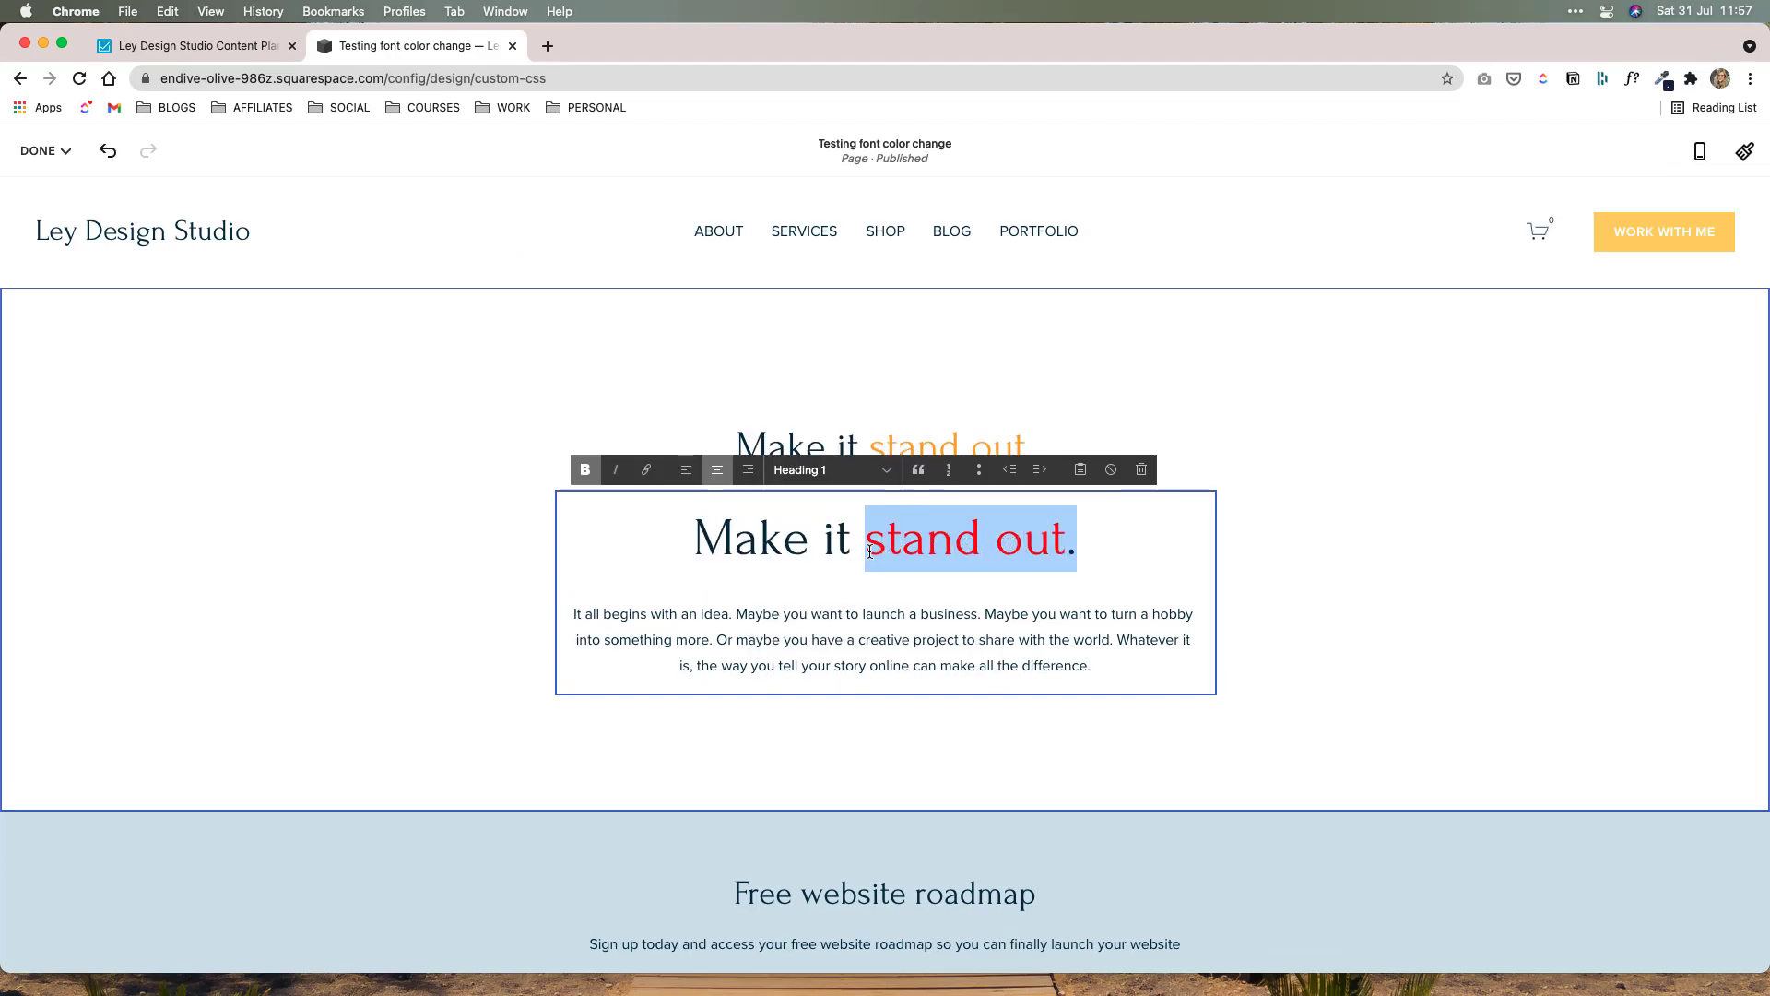
{"action": "left_click", "coordinate": [926, 551]}
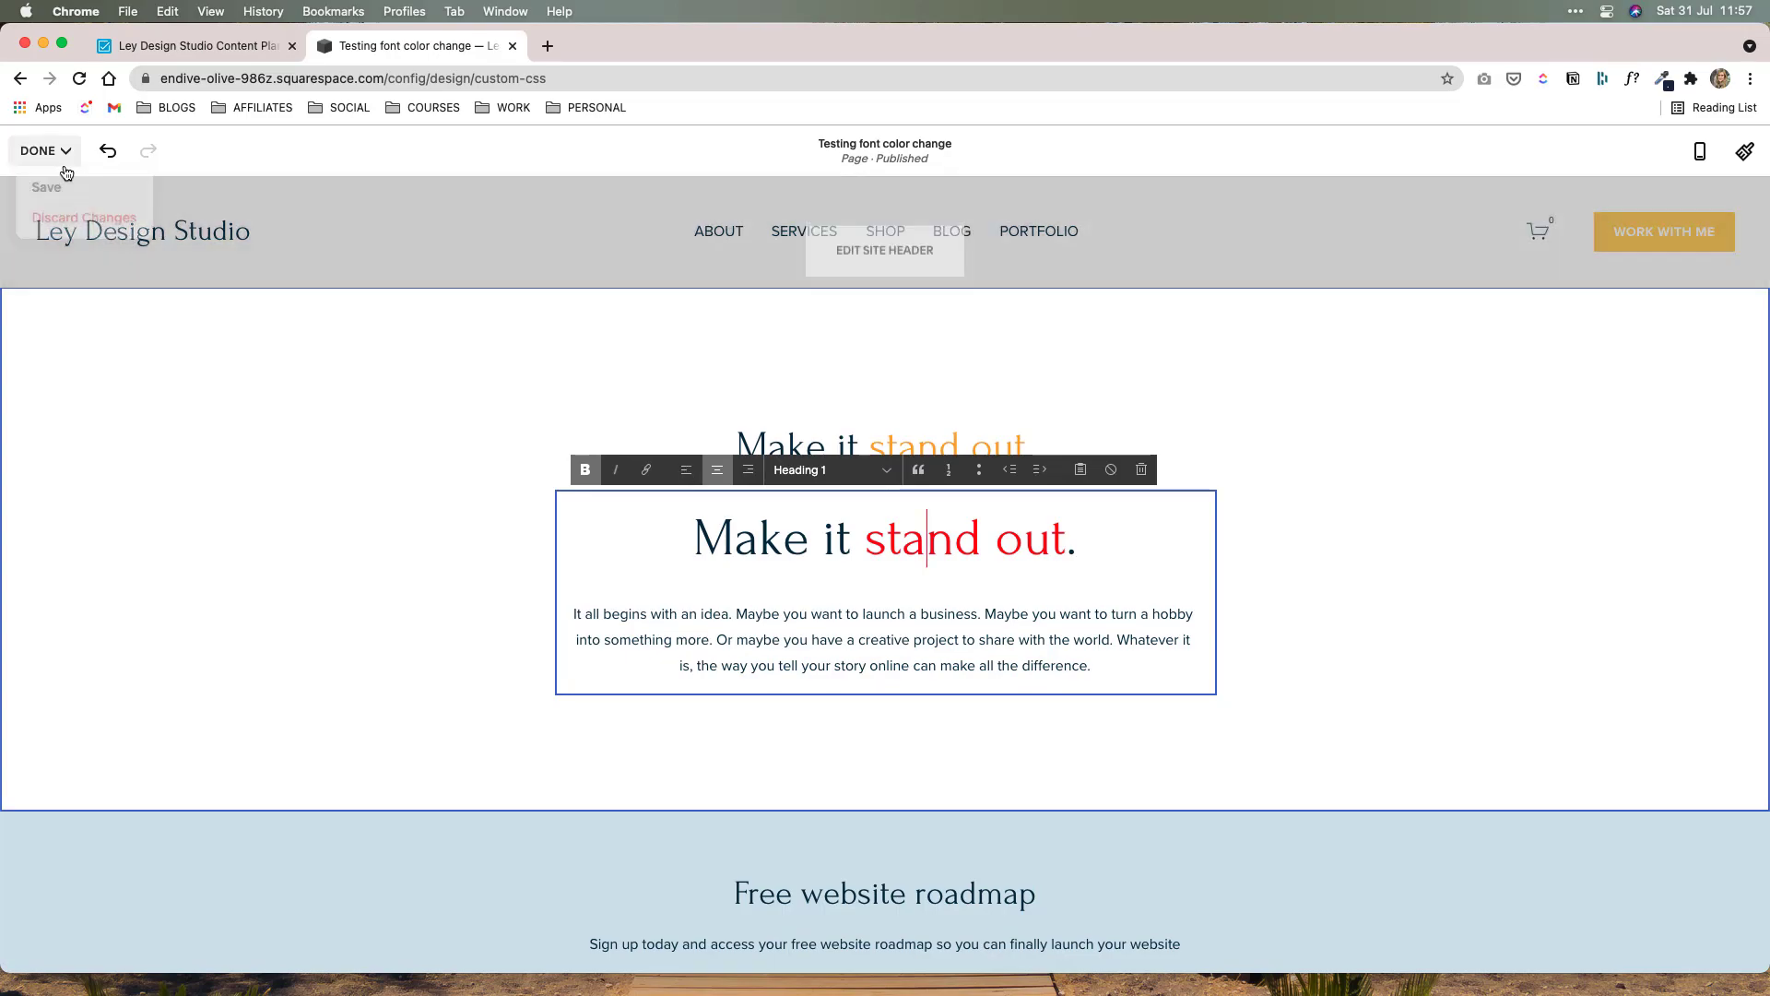
{"action": "left_click", "coordinate": [56, 187]}
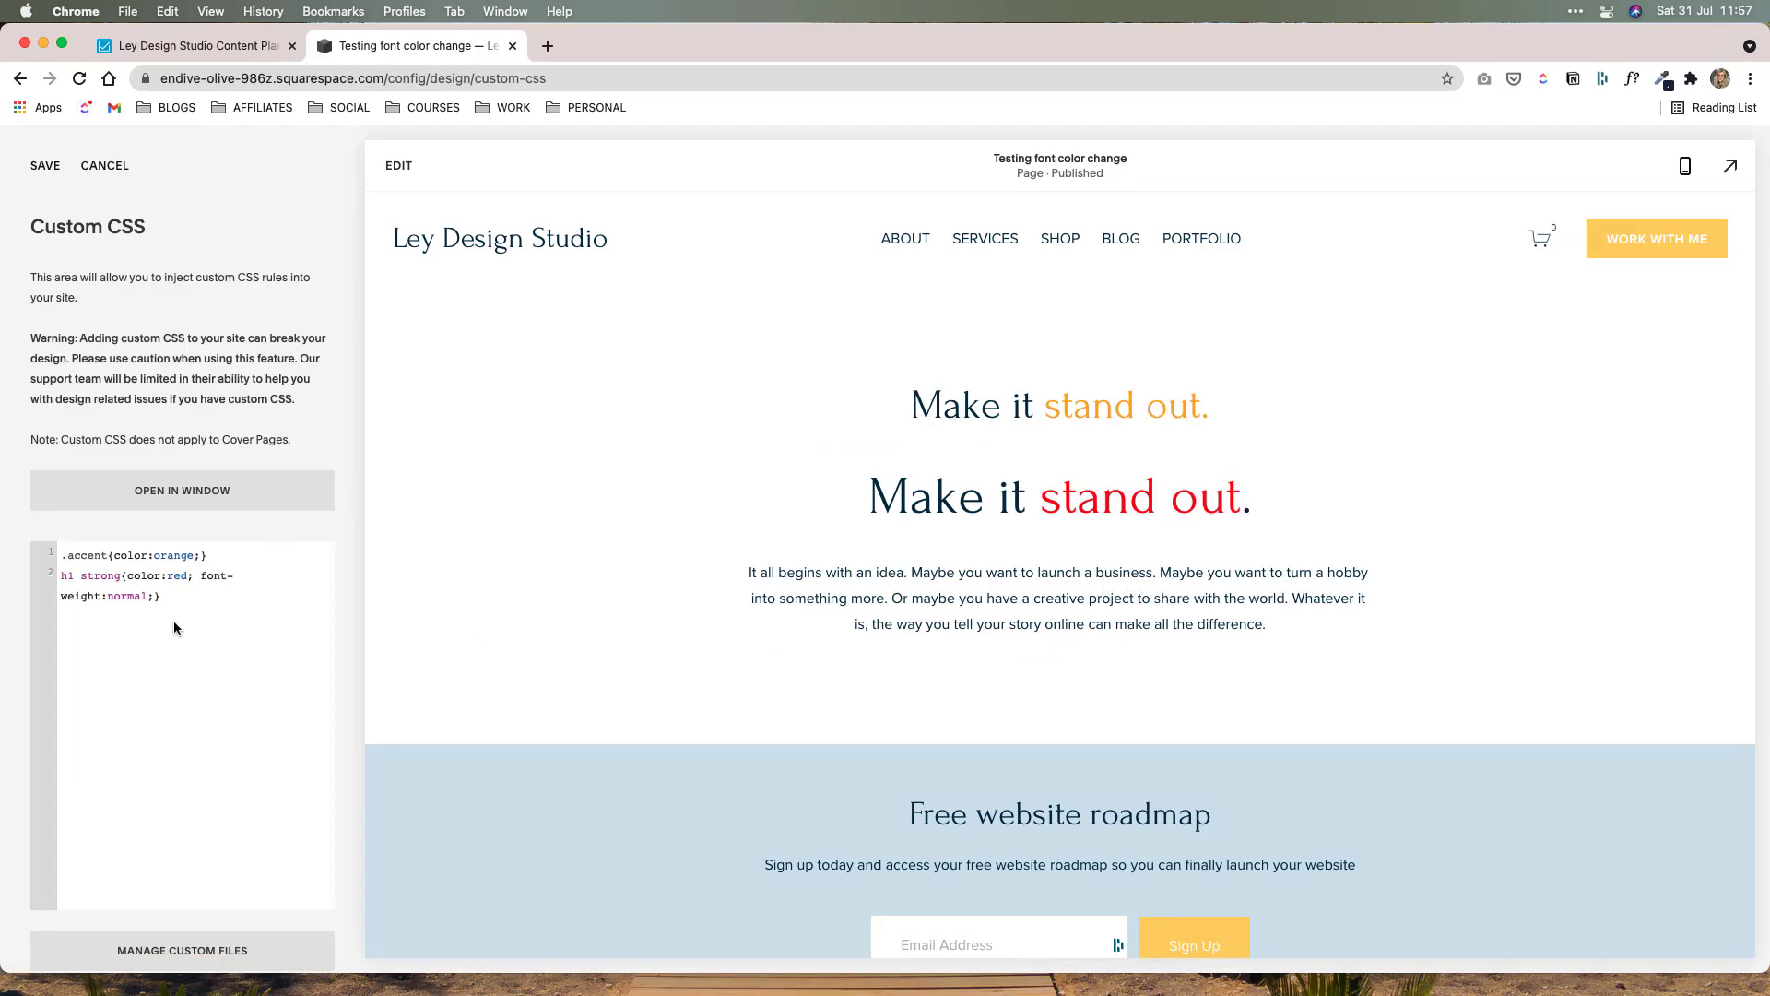
Step: Change the CSS rule's selector to p strong and make "Maybe you want to launch a business" bold in the paragraph
{"action": "left_click", "coordinate": [78, 576]}
{"action": "type", "text": "p"}
{"action": "left_click", "coordinate": [745, 616]}
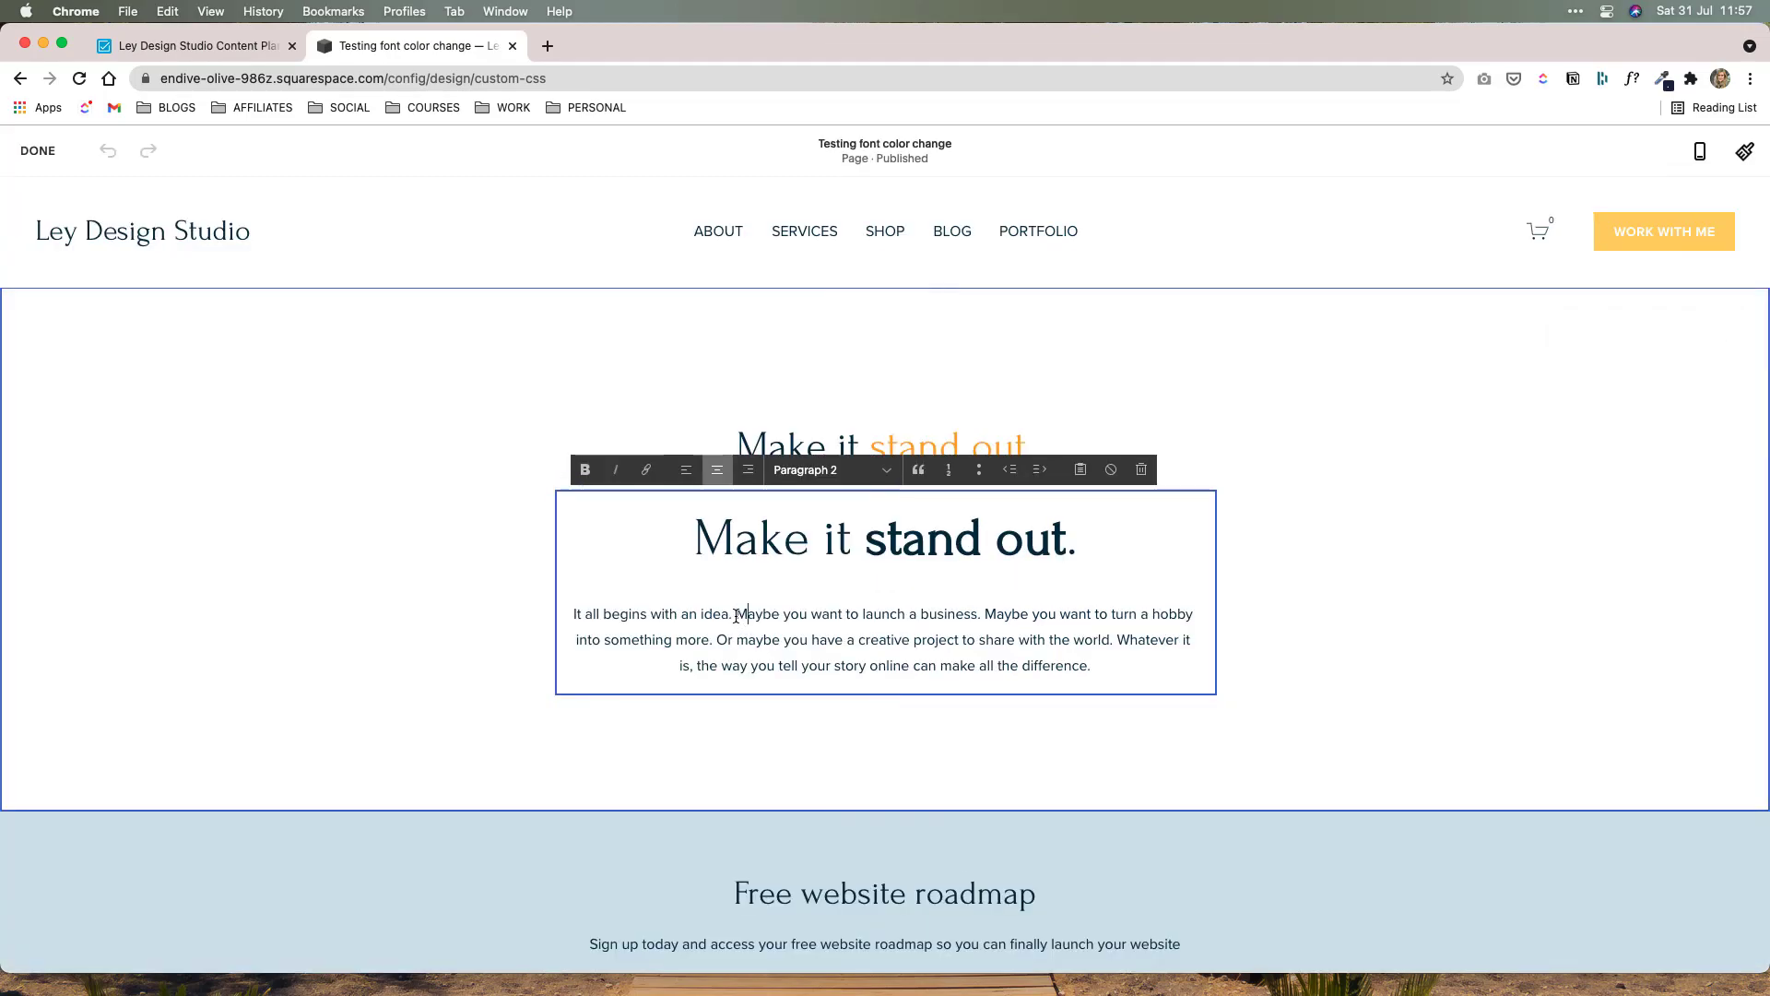
{"action": "left_click_drag", "start_coordinate": [735, 615], "coordinate": [979, 615]}
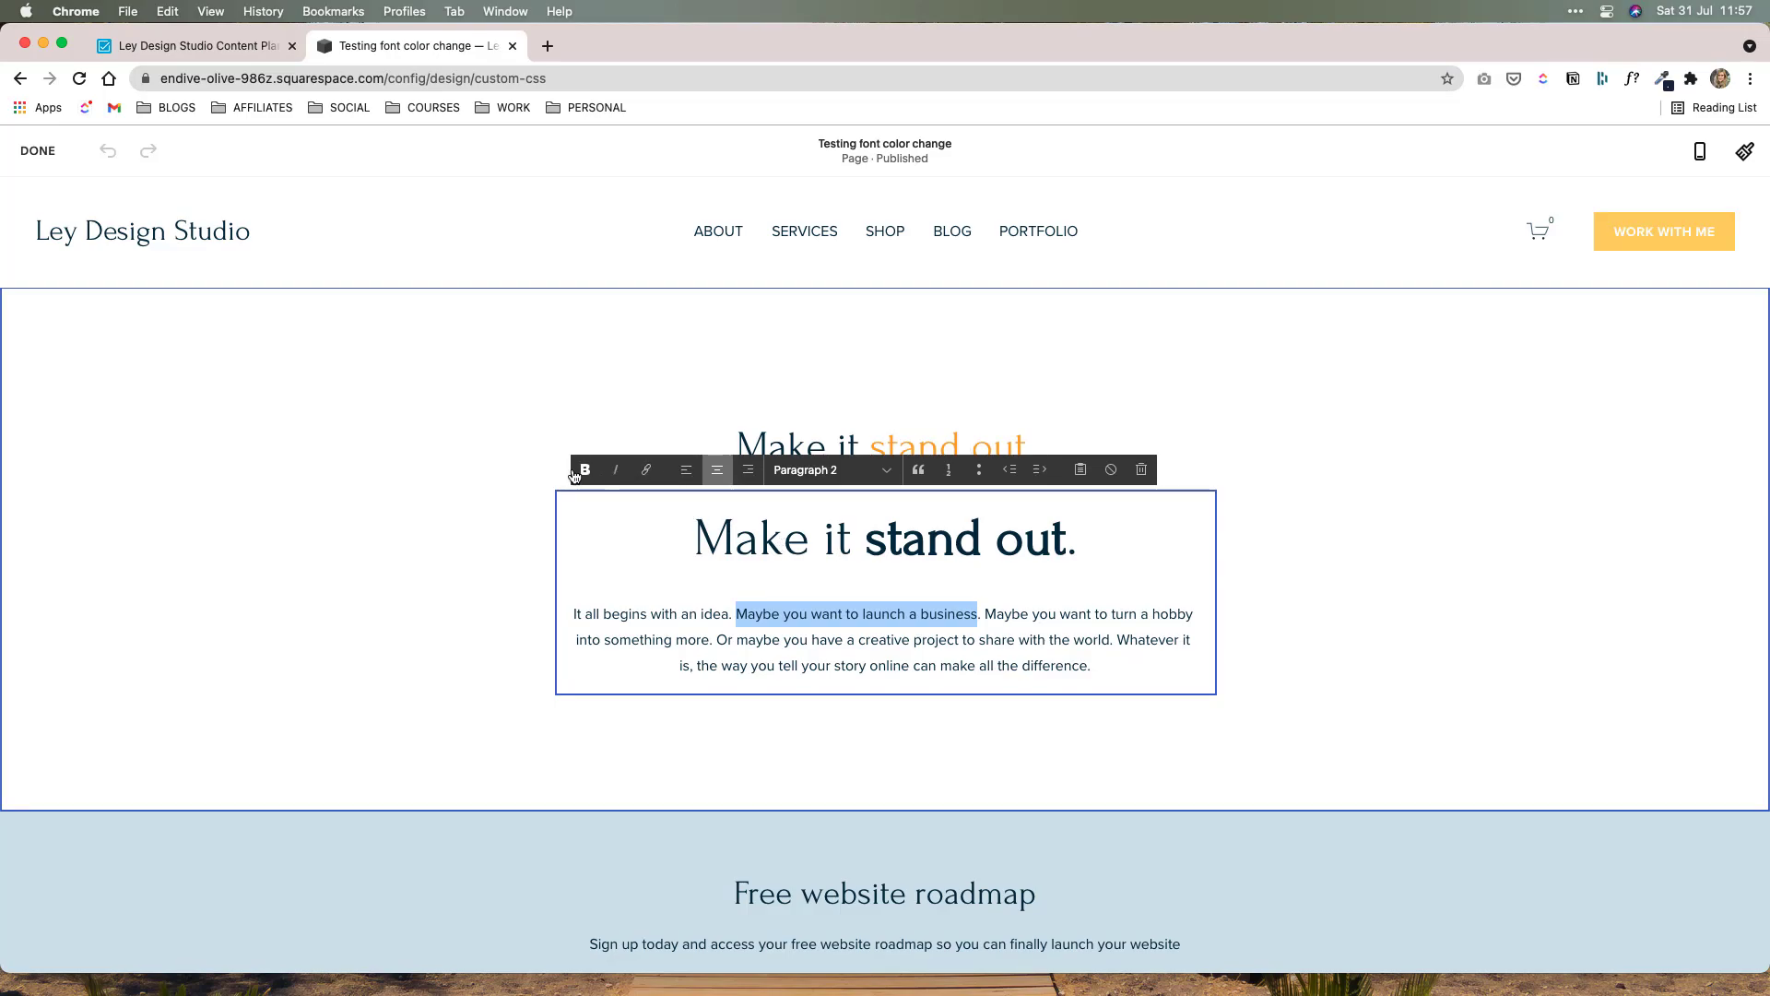
{"action": "left_click", "coordinate": [586, 470]}
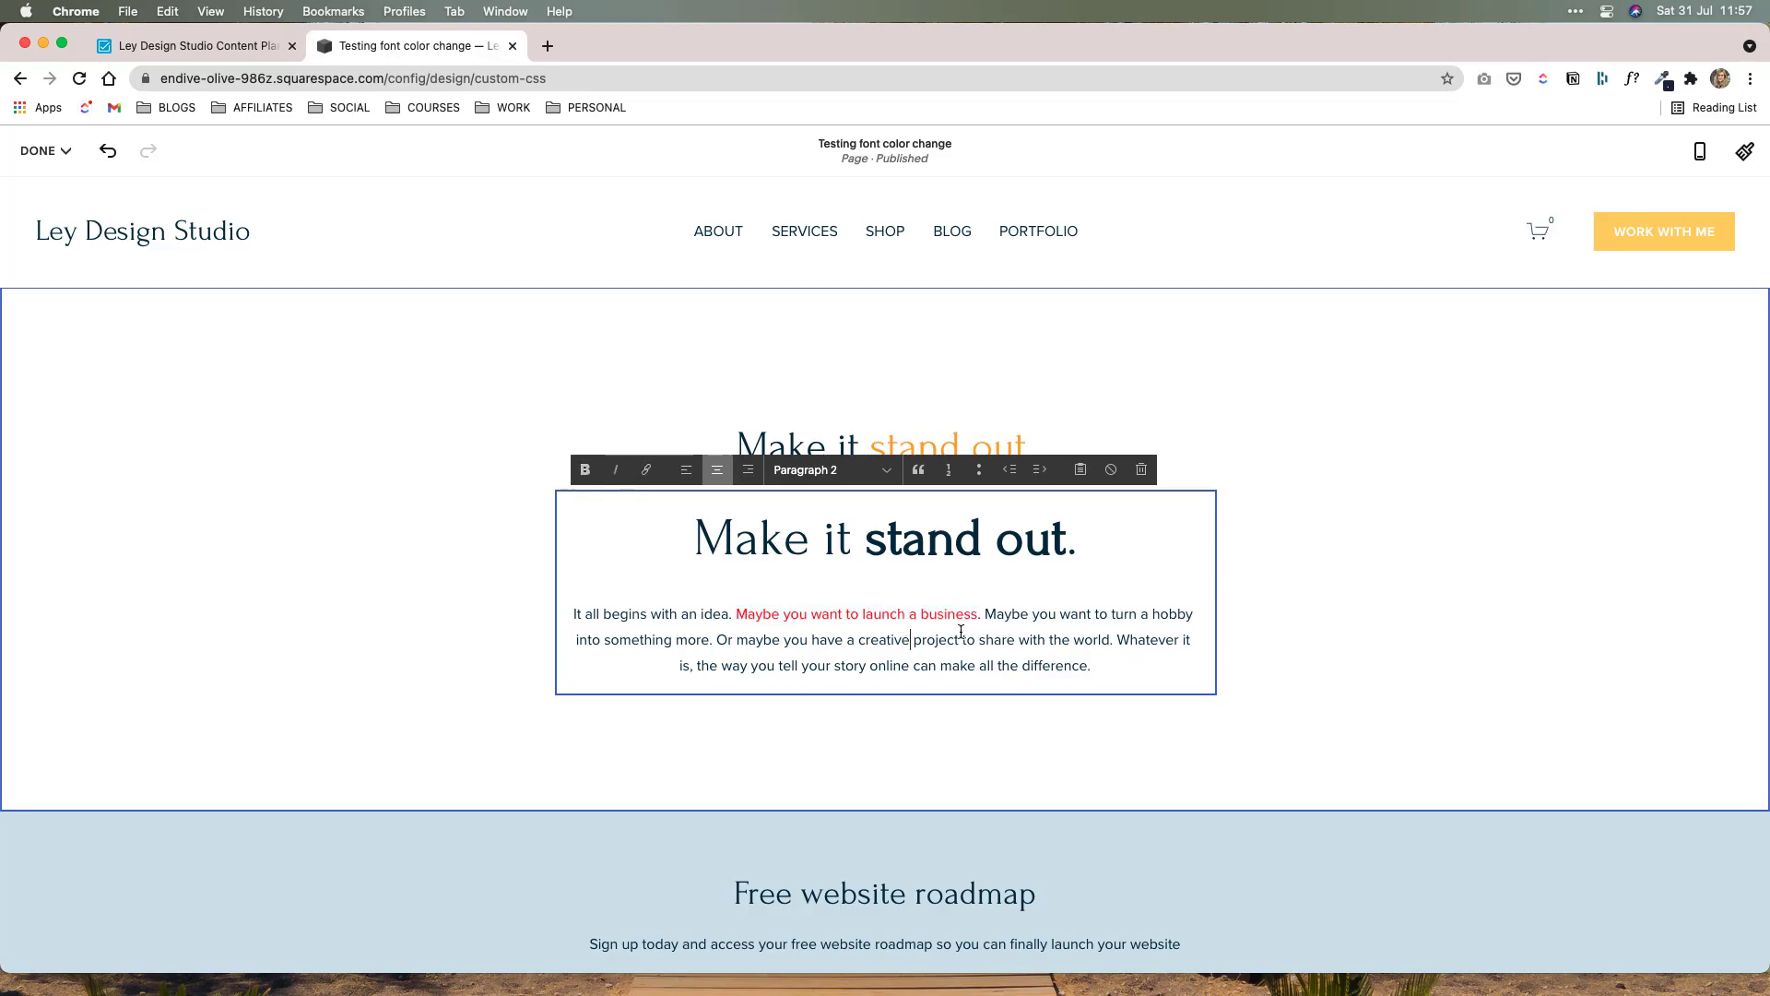
Step: Compare how the p strong rule styles the bold paragraph words and the bold words in the heading
{"action": "left_click_drag", "start_coordinate": [735, 615], "coordinate": [983, 615]}
{"action": "left_click", "coordinate": [738, 615]}
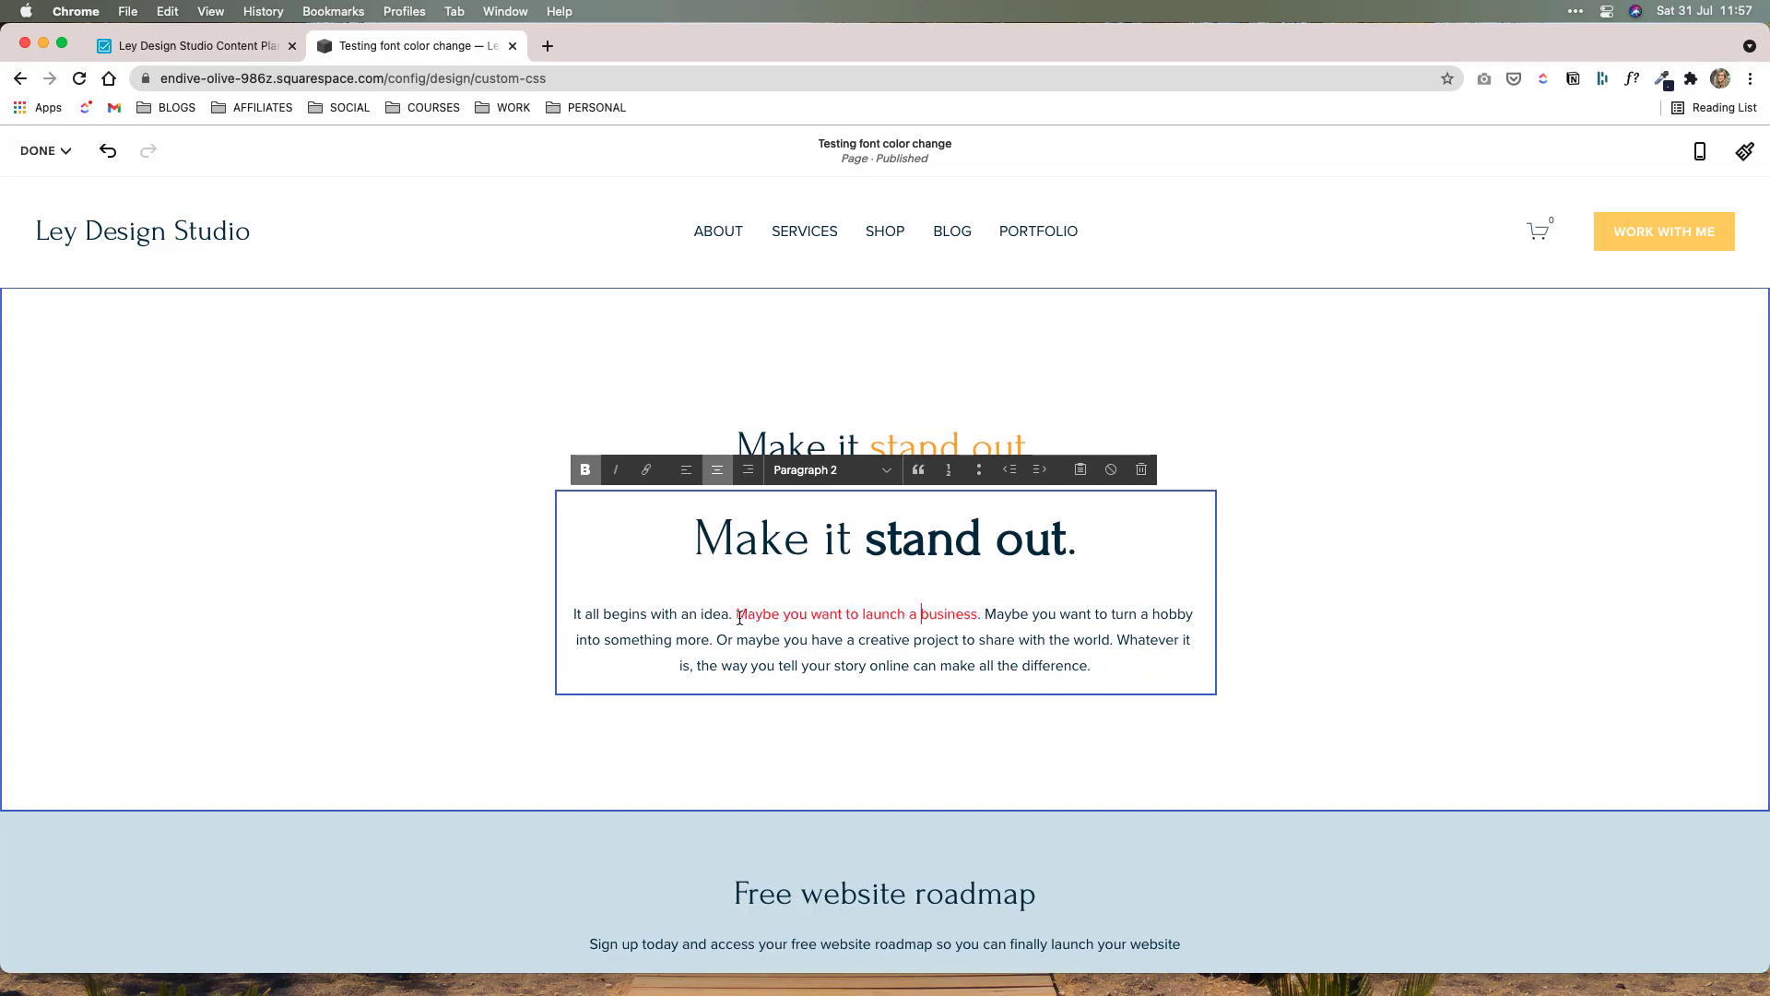
{"action": "left_click_drag", "start_coordinate": [735, 615], "coordinate": [983, 623]}
{"action": "left_click", "coordinate": [983, 622]}
{"action": "left_click_drag", "start_coordinate": [737, 615], "coordinate": [978, 616]}
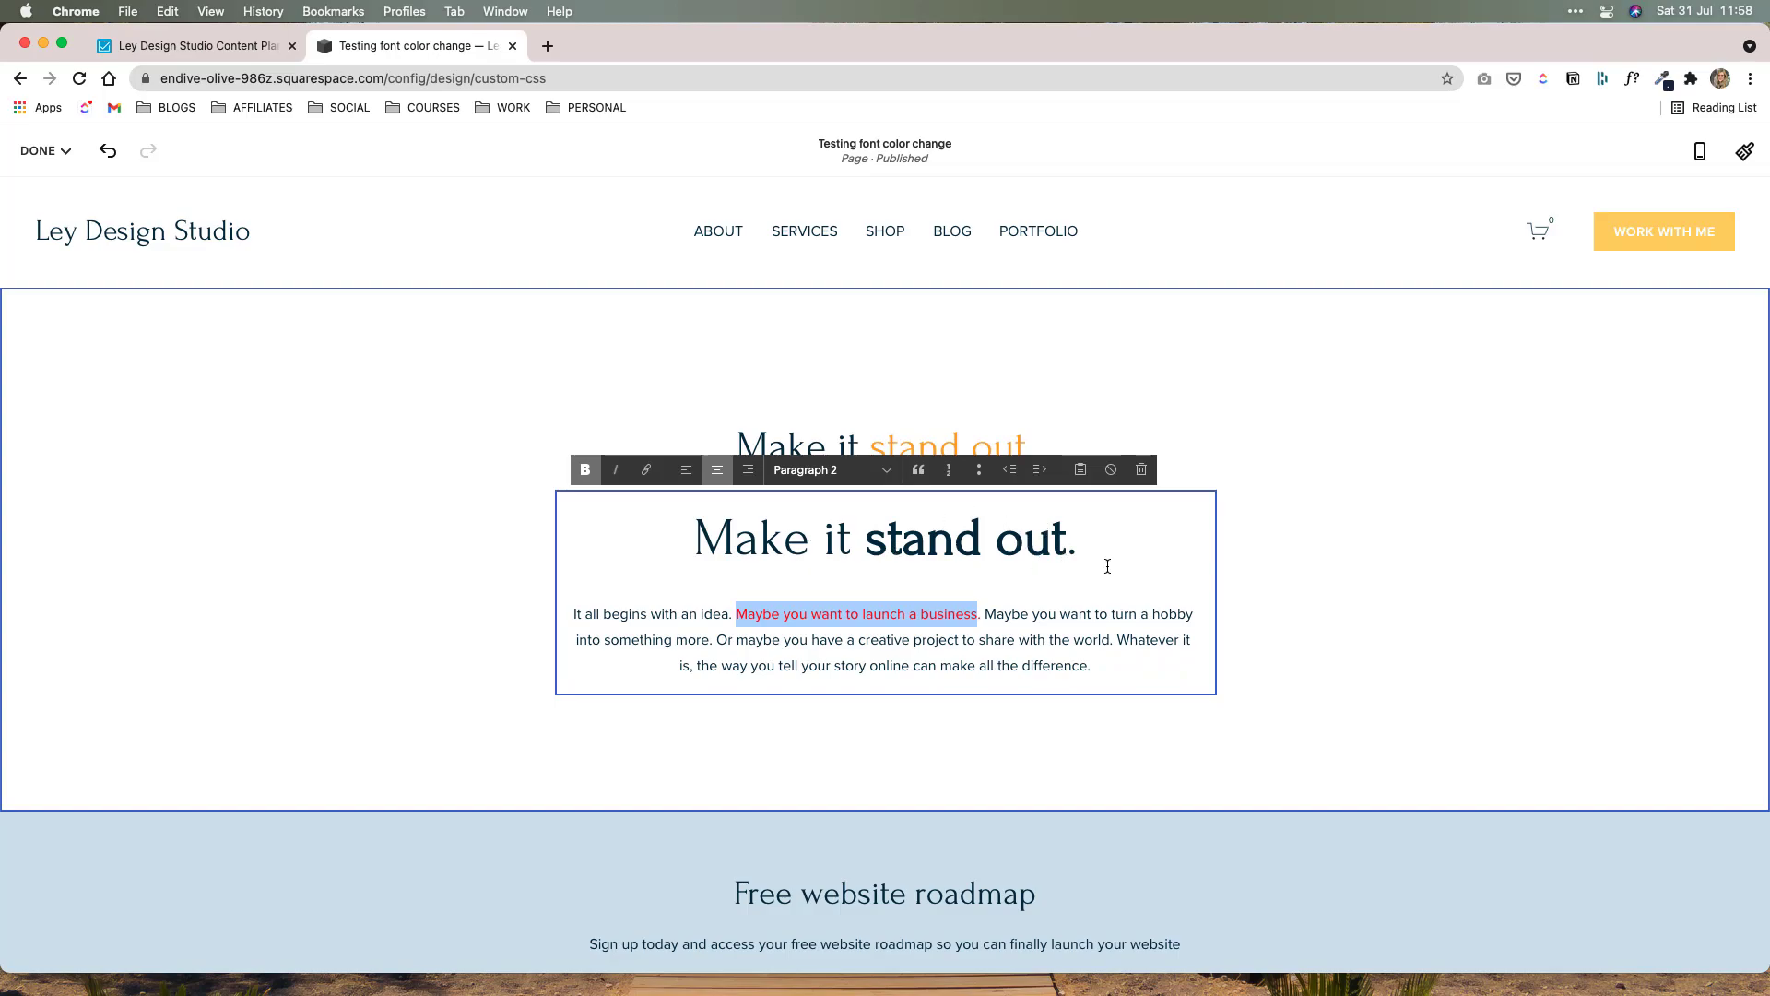
{"action": "left_click", "coordinate": [854, 545]}
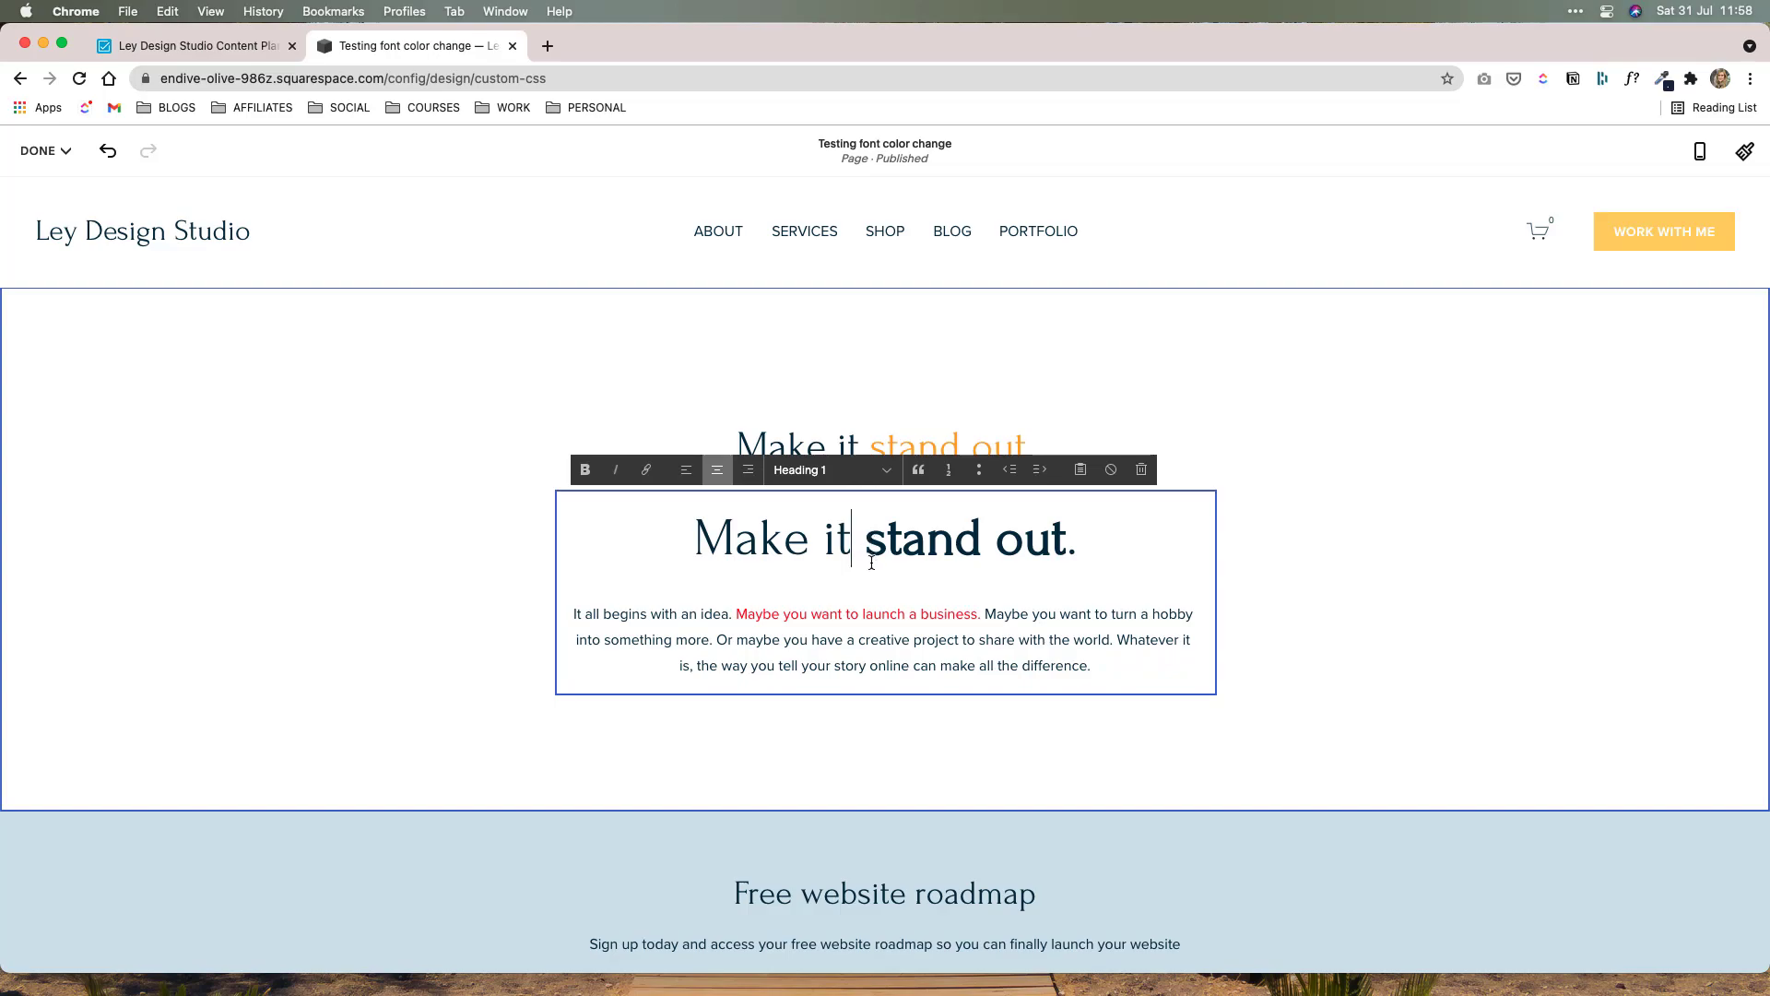
{"action": "left_click", "coordinate": [862, 546]}
{"action": "left_click_drag", "start_coordinate": [862, 546], "coordinate": [983, 546]}
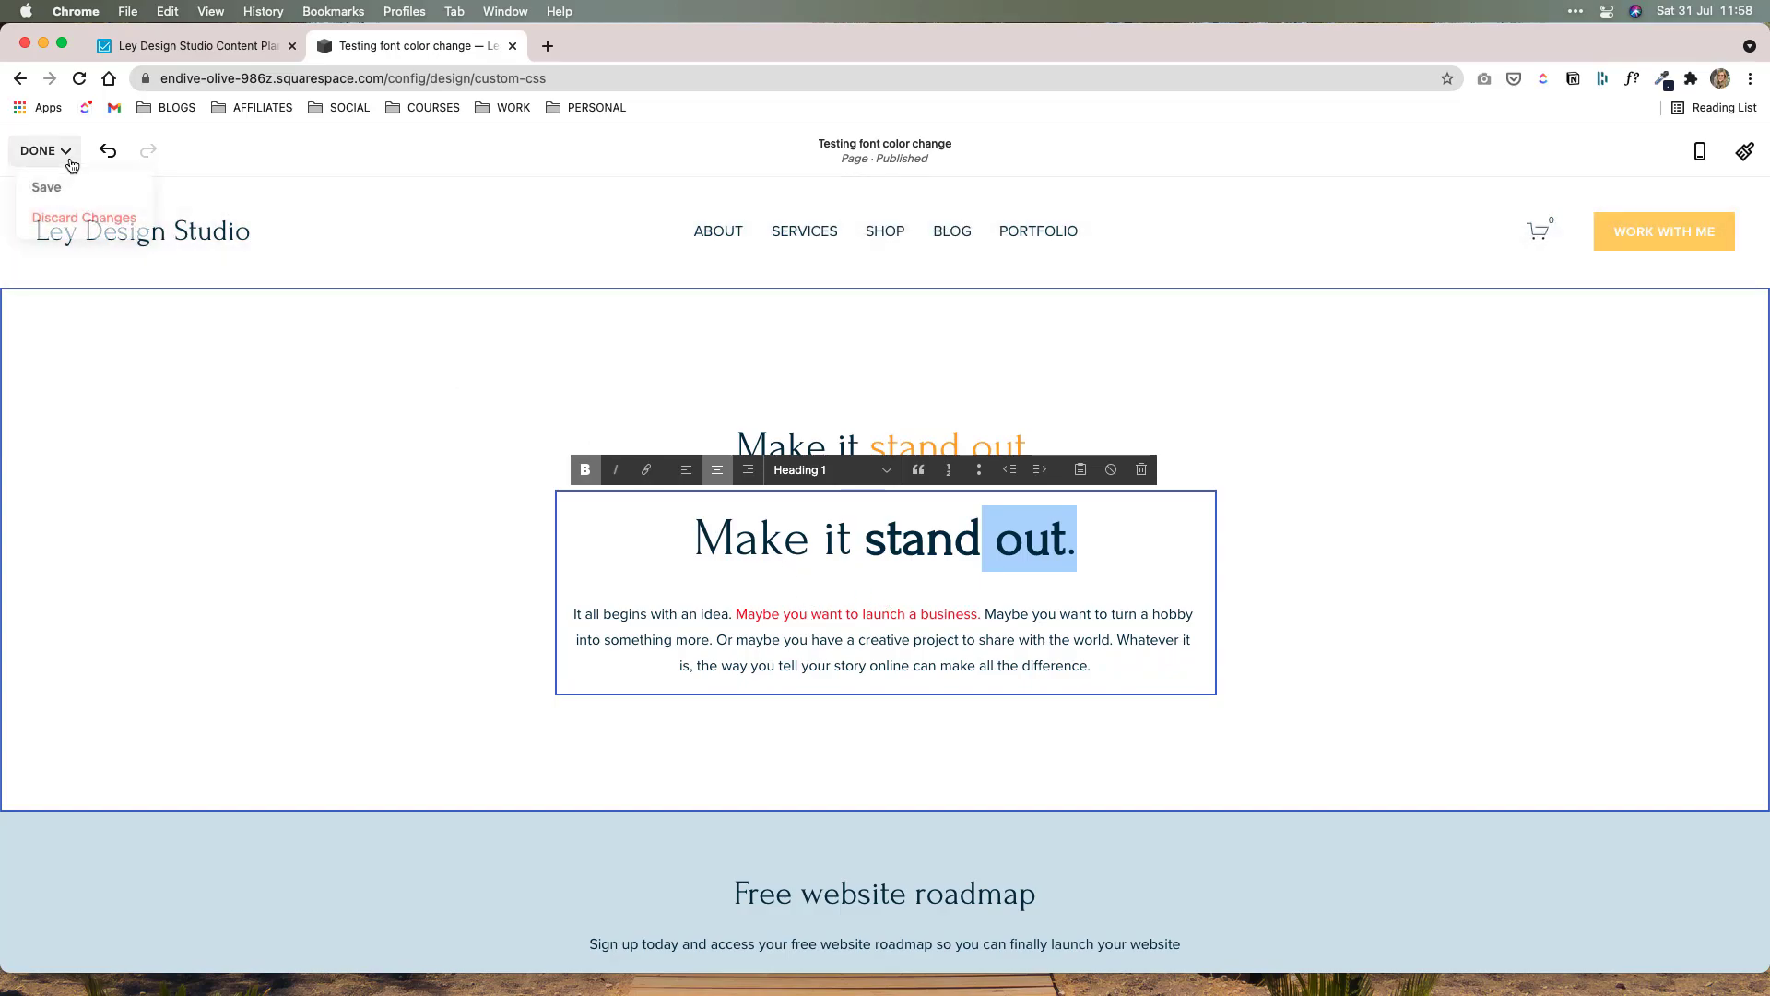
{"action": "left_click", "coordinate": [824, 521]}
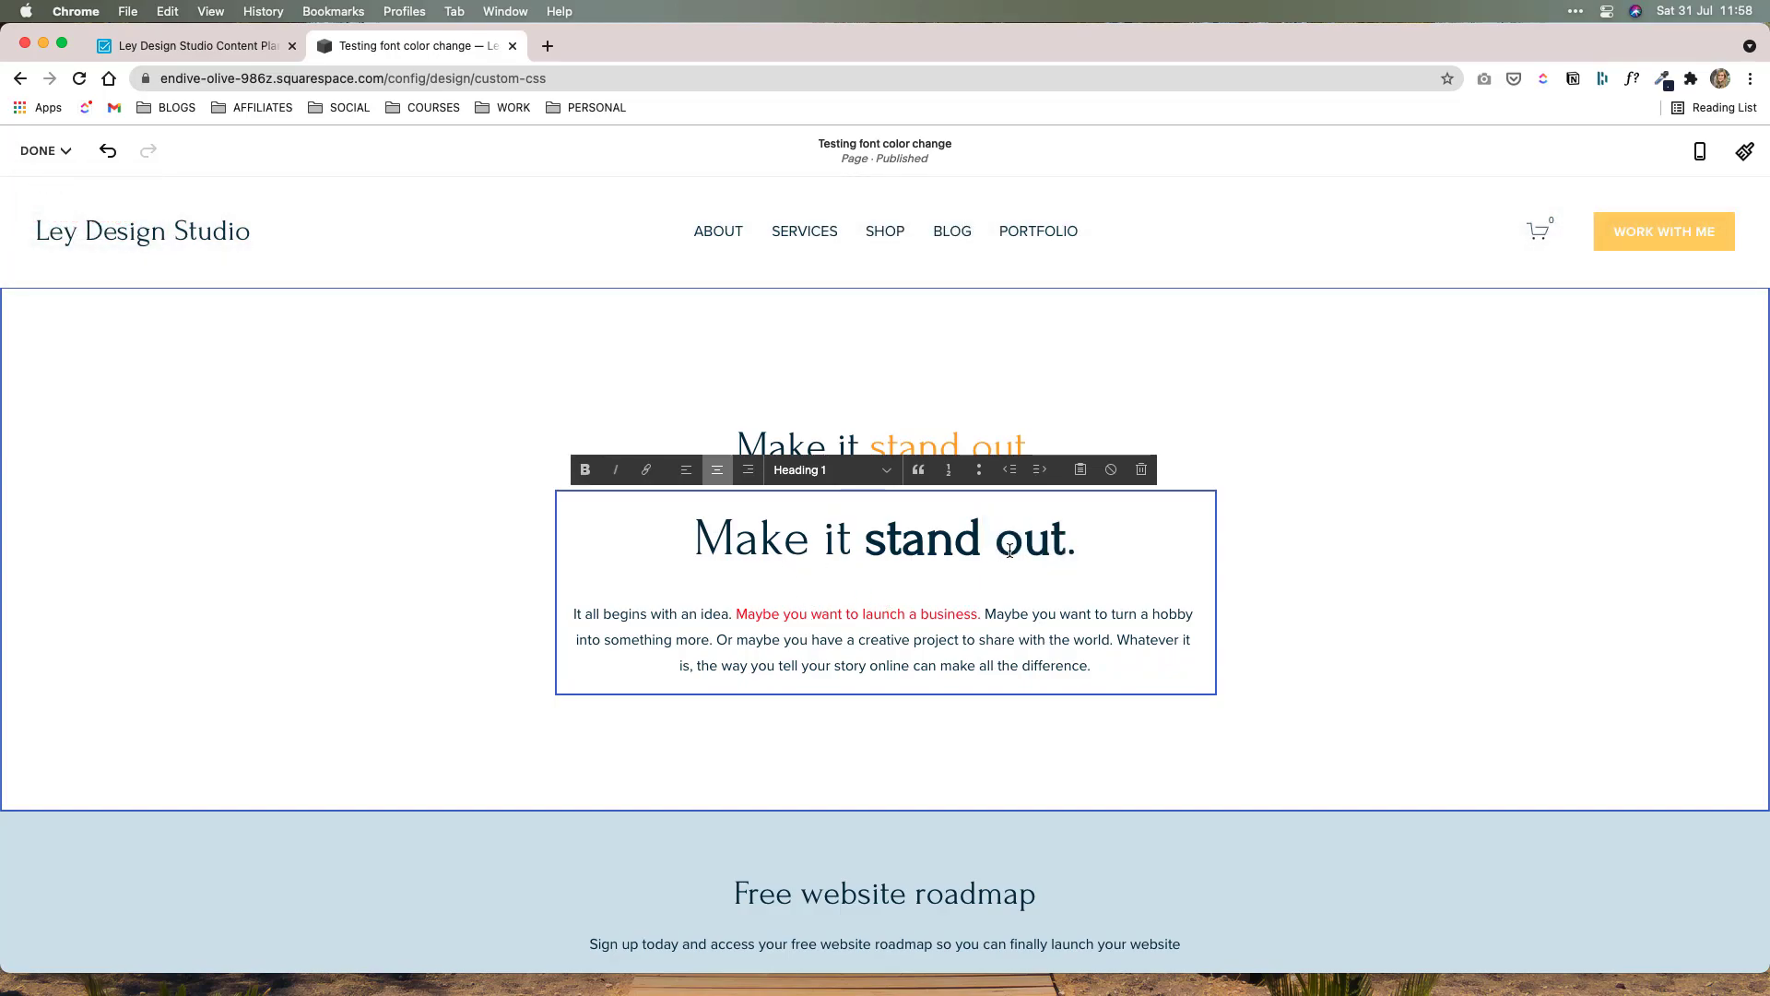
Step: Save the page edits and set the CSS rule's selector back to h1 strong
{"action": "left_click", "coordinate": [36, 188]}
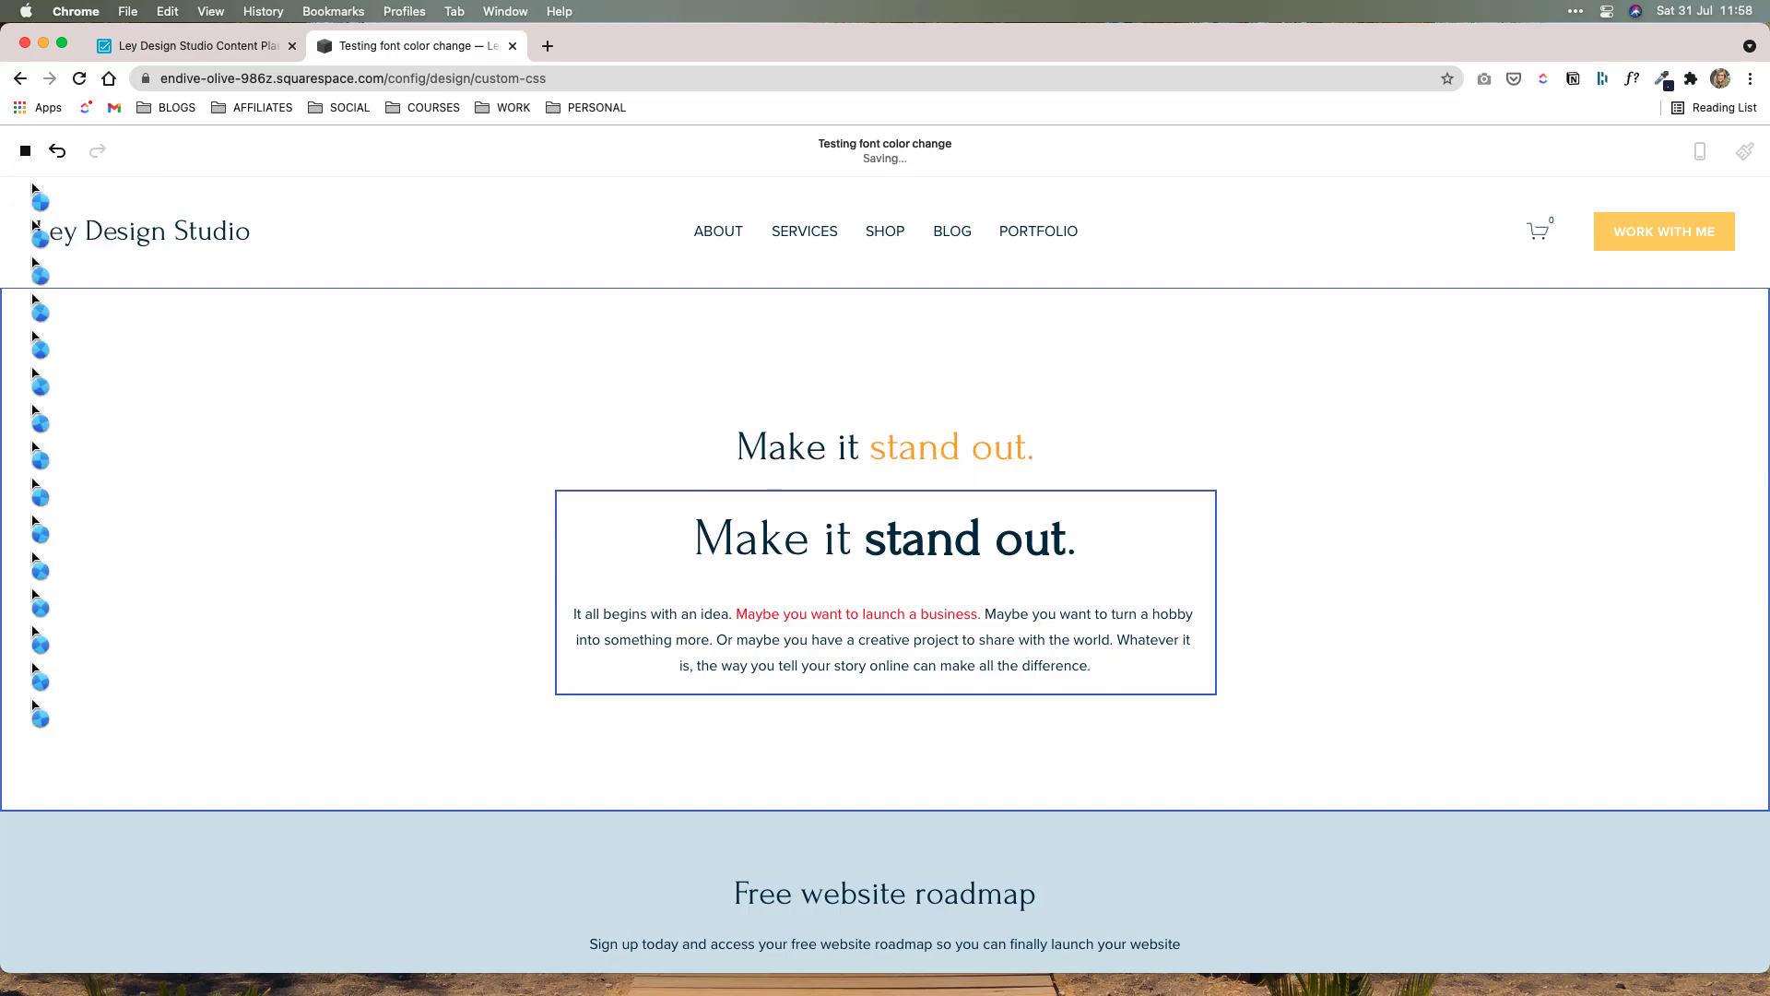
{"action": "type", "text": "h1"}
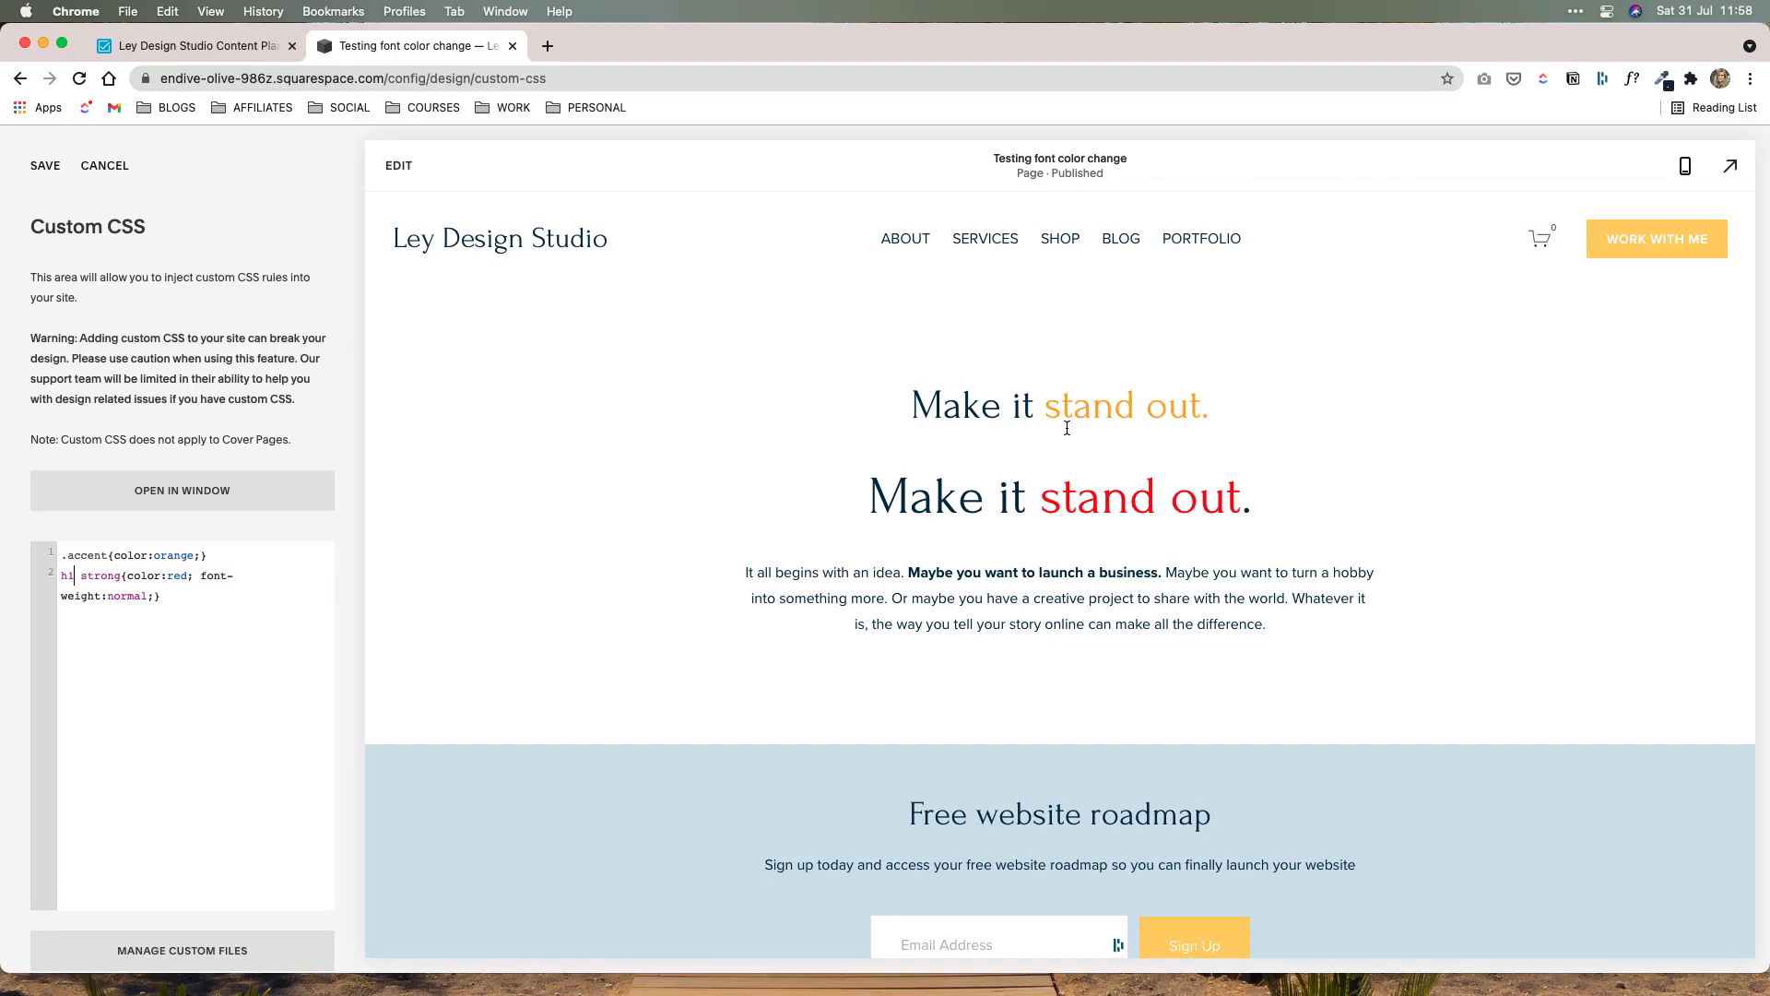
{"action": "left_click_drag", "start_coordinate": [872, 504], "coordinate": [1351, 518]}
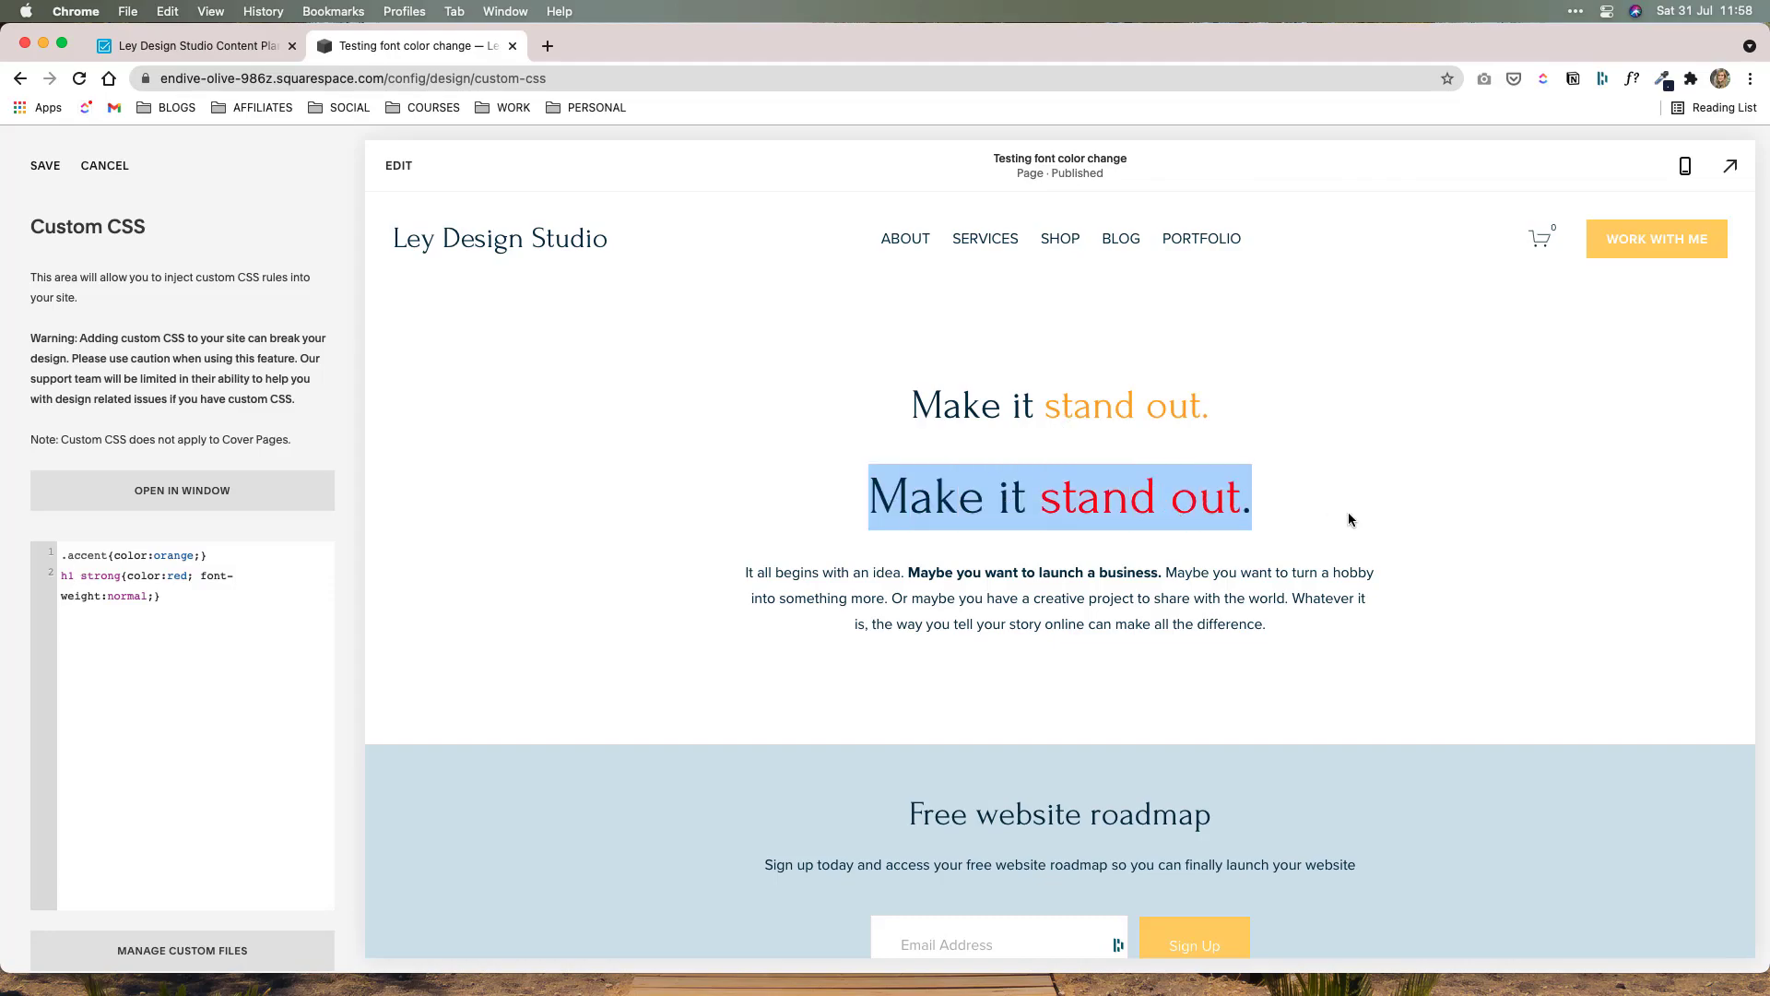
{"action": "left_click", "coordinate": [1239, 504]}
{"action": "mouse_move", "coordinate": [1239, 503]}
{"action": "left_mouse_down"}
{"action": "mouse_move", "coordinate": [1046, 509]}
{"action": "mouse_move", "coordinate": [1242, 507]}
{"action": "left_mouse_up"}
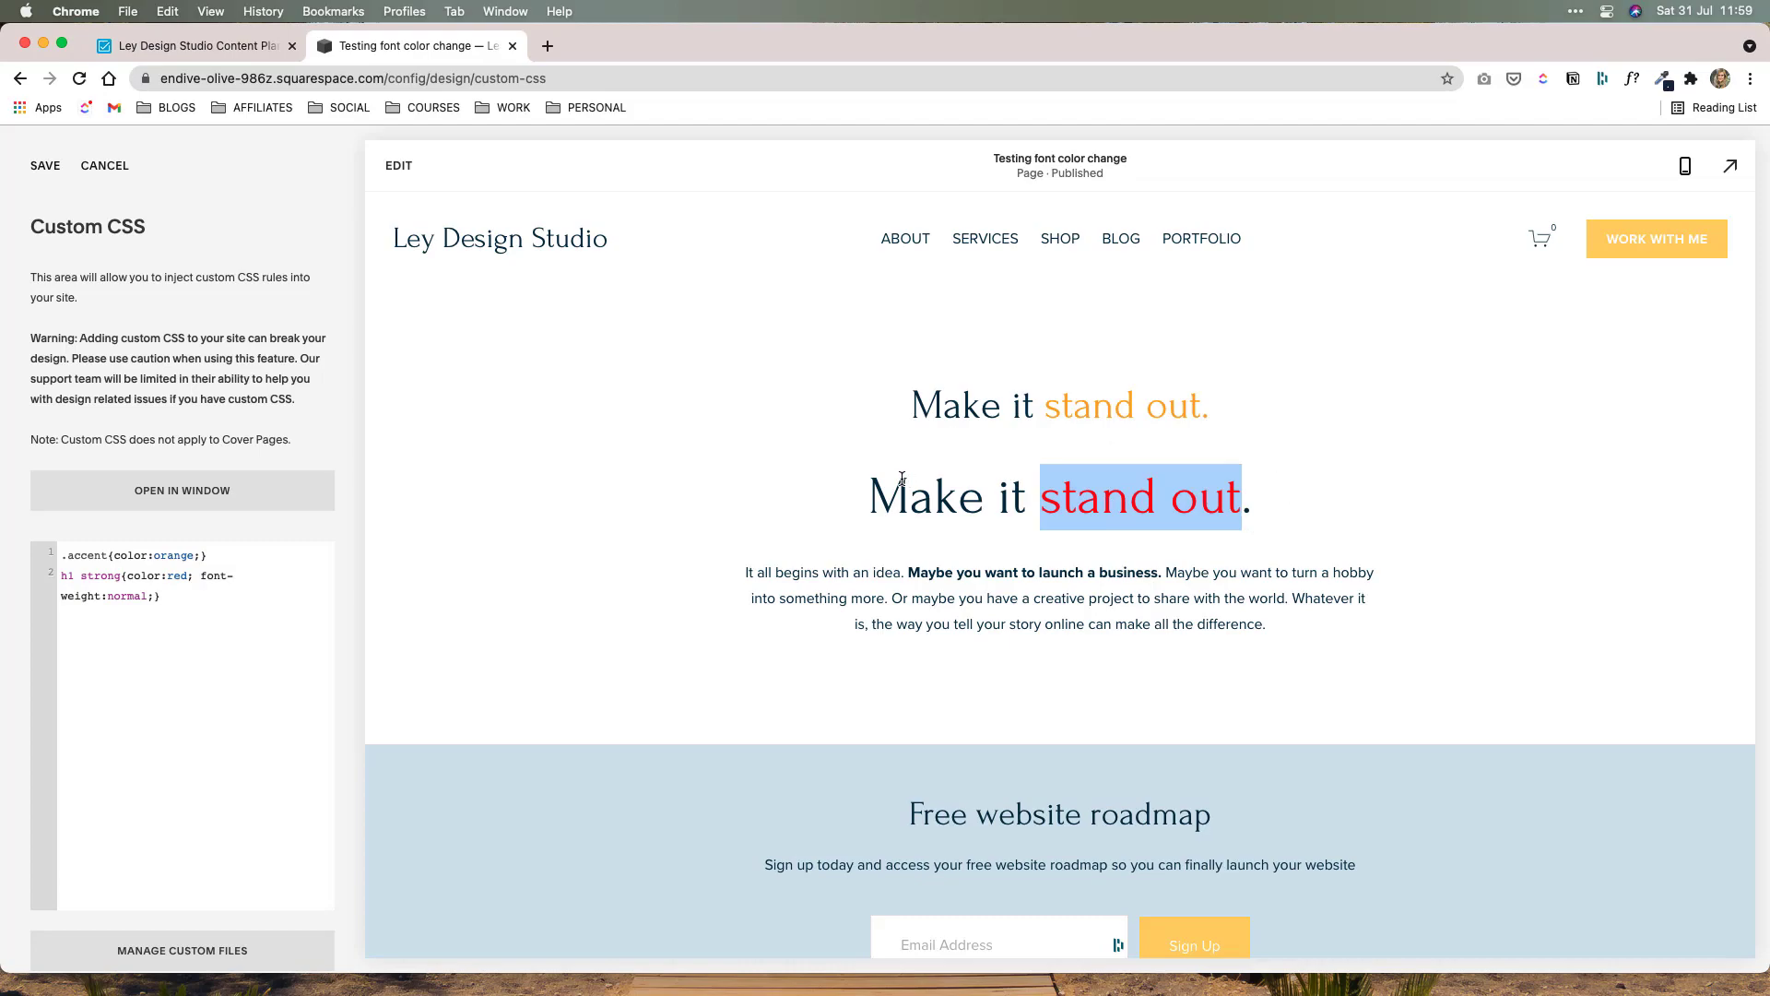
{"action": "mouse_move", "coordinate": [761, 988]}
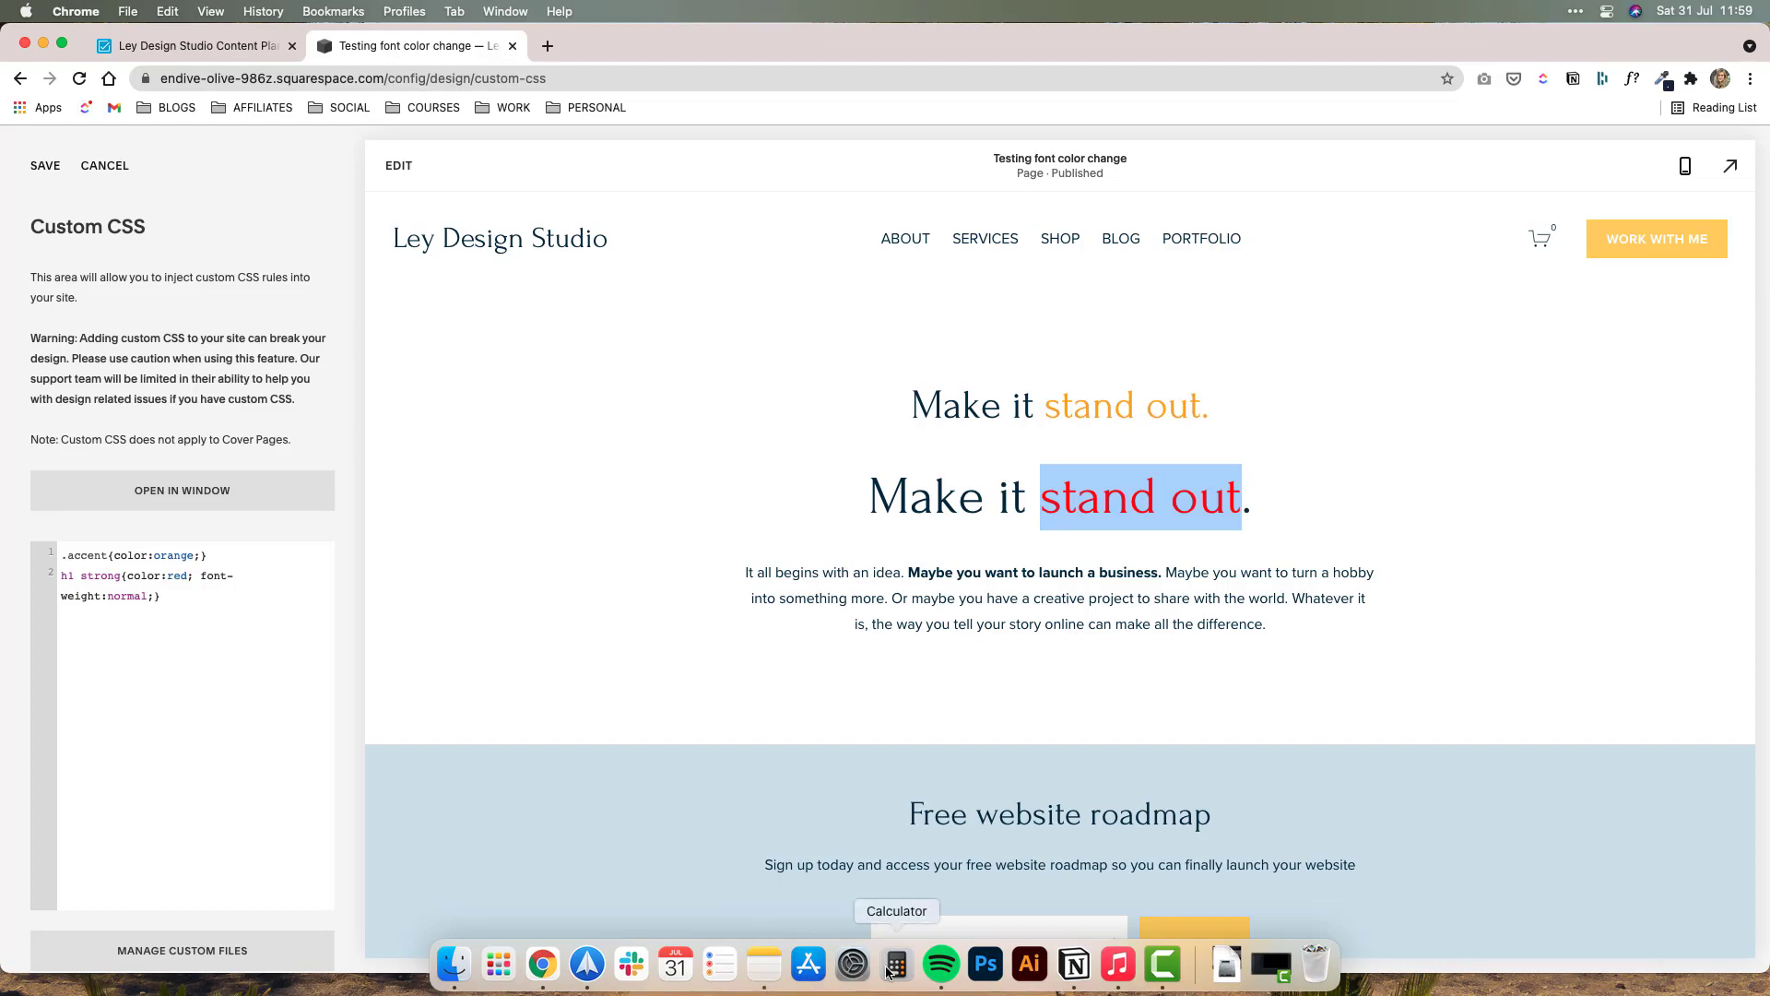
{"action": "left_click", "coordinate": [1050, 508]}
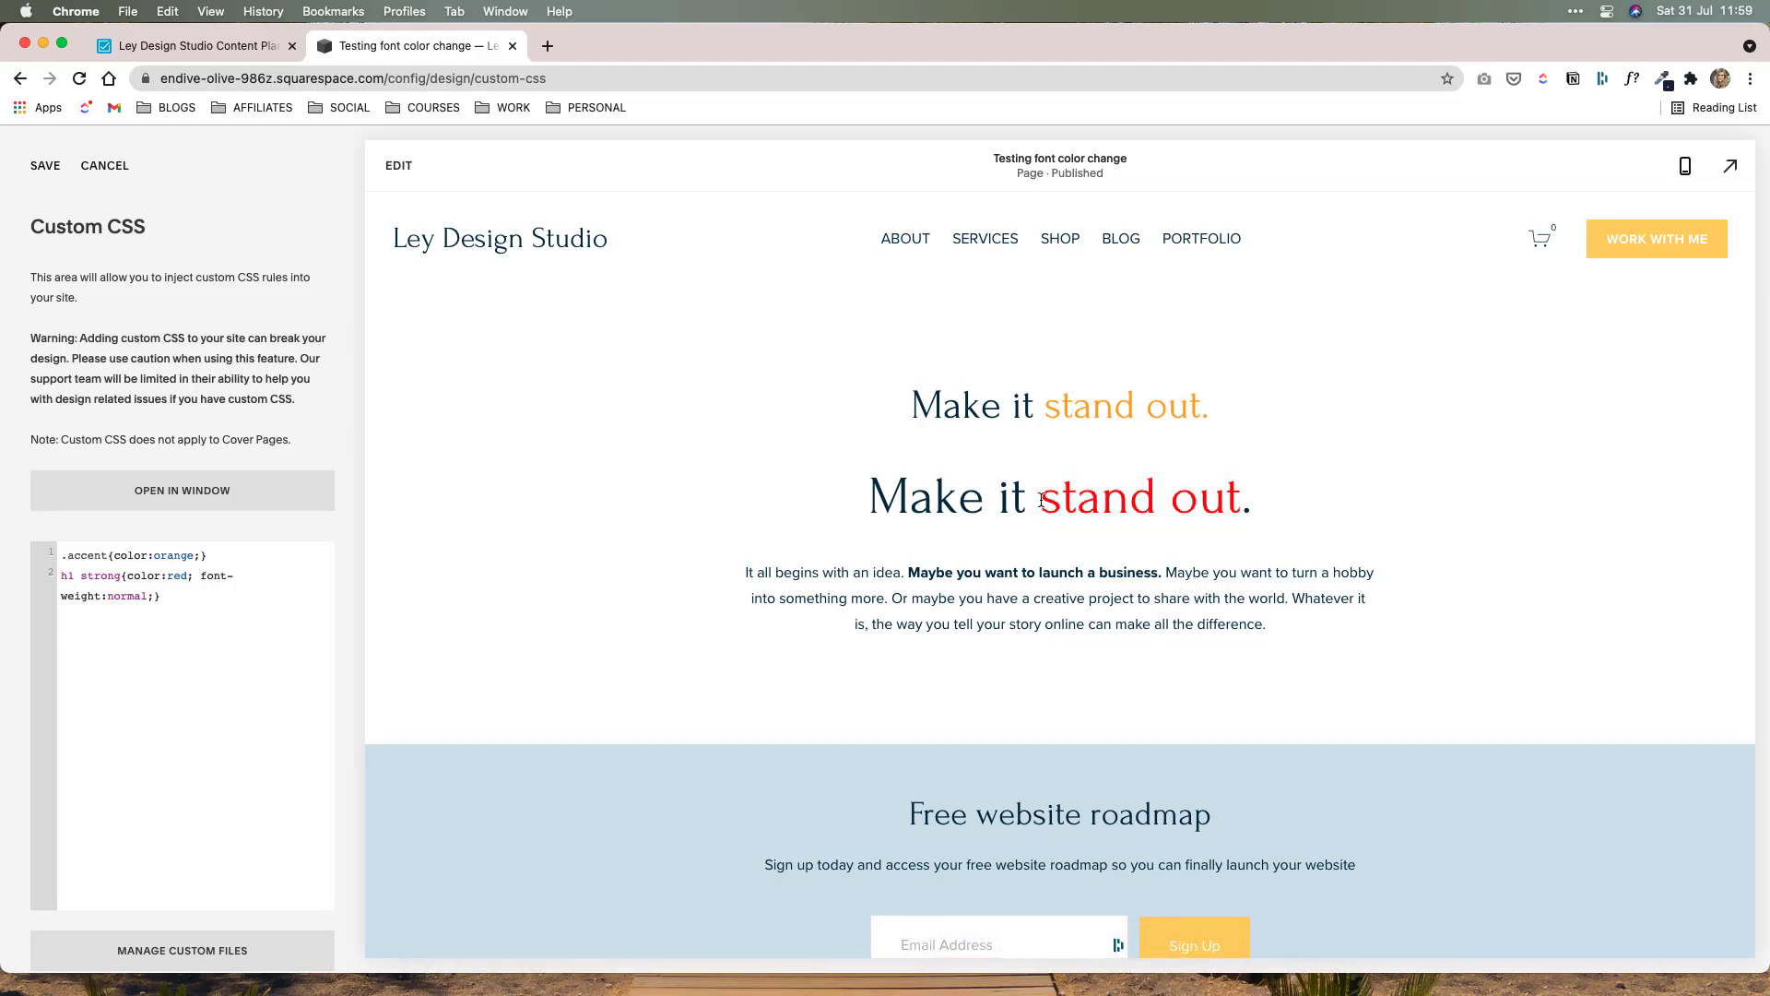
{"action": "left_click_drag", "start_coordinate": [1040, 505], "coordinate": [1234, 503]}
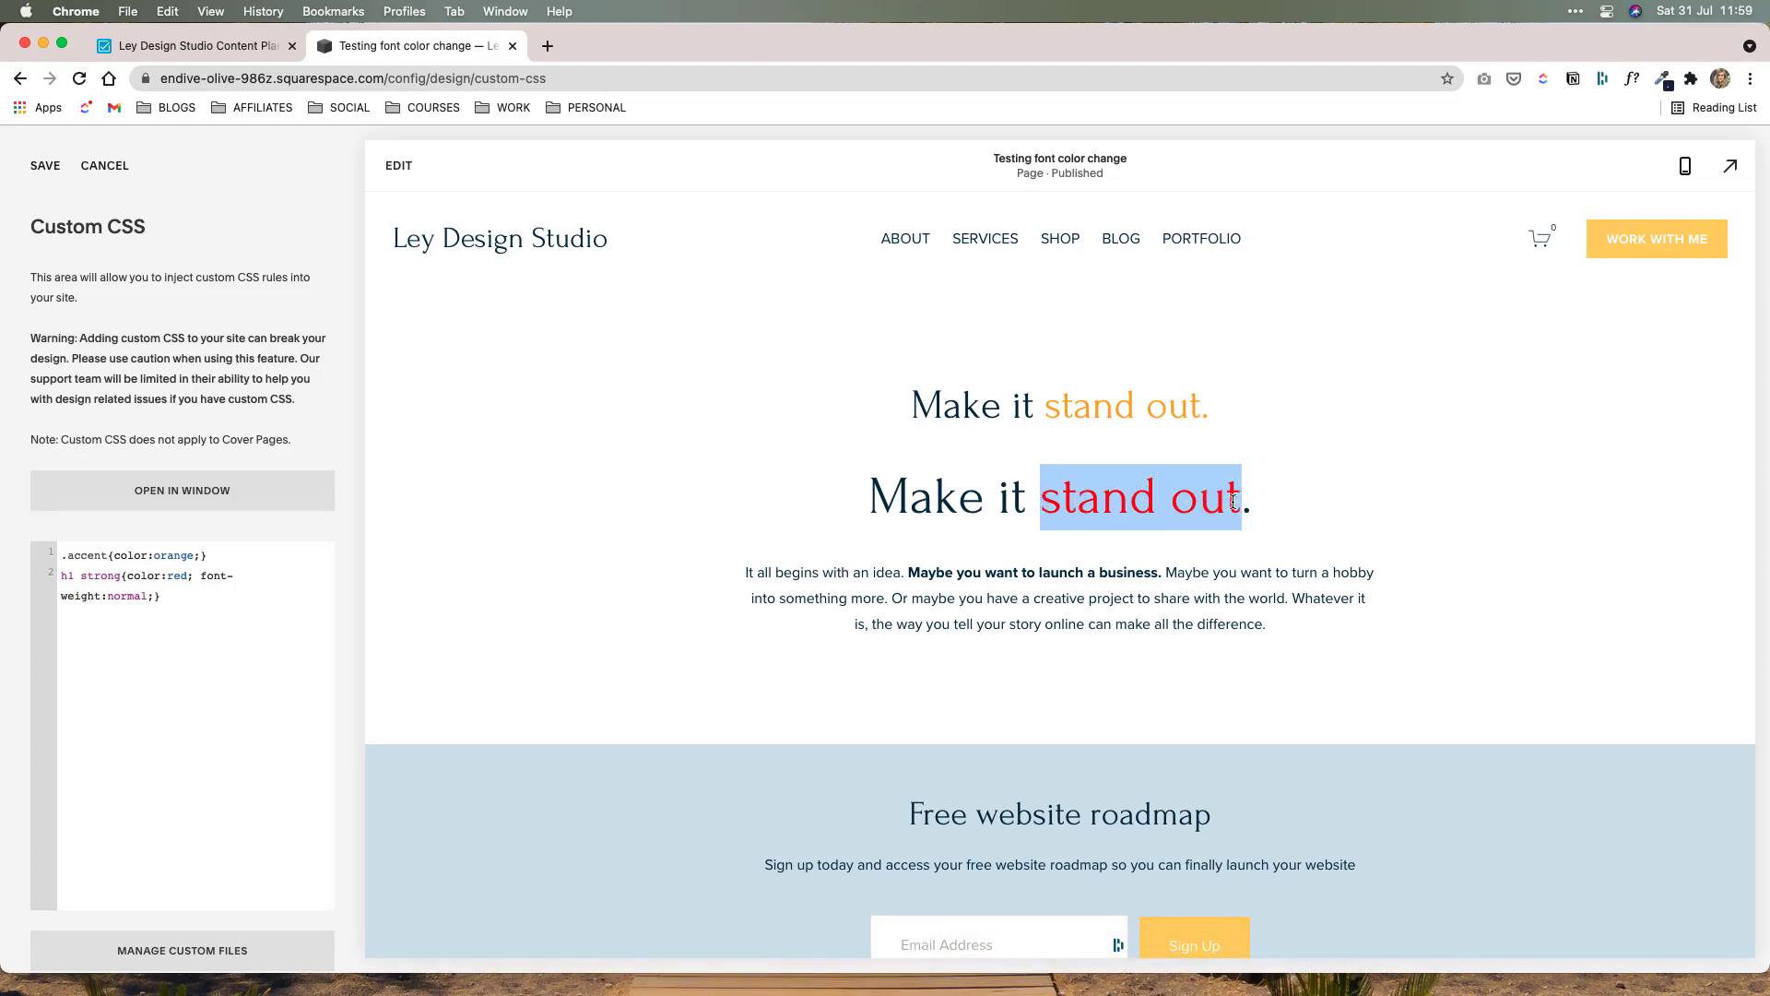